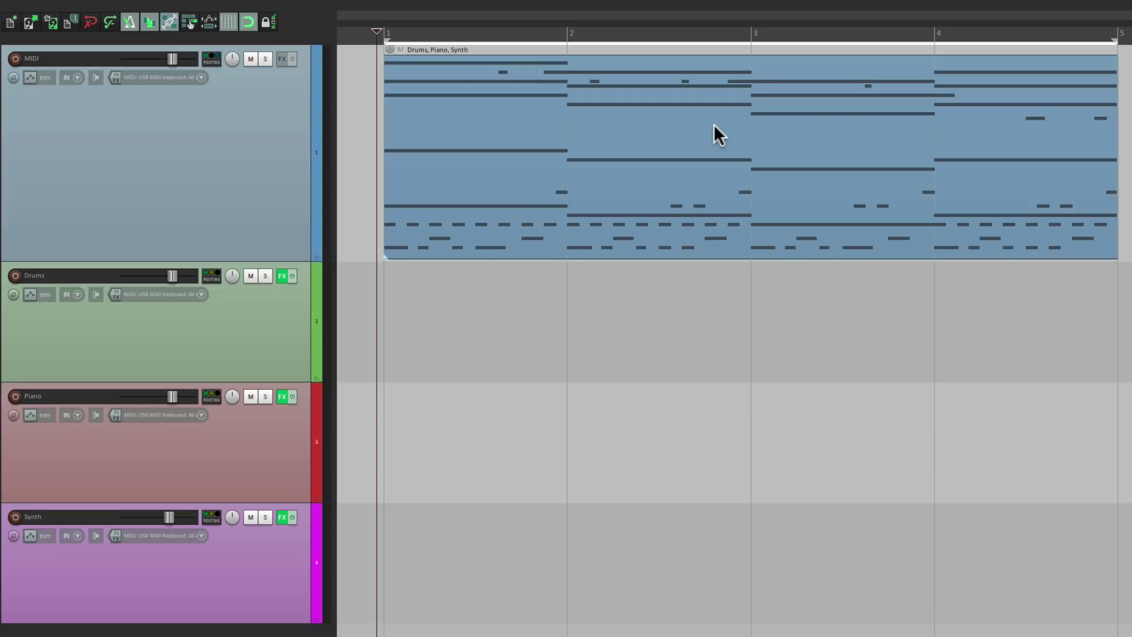
Play the whole project, then audition the Drums track soloed and unsolo it.
{"action": "key", "text": "space"}
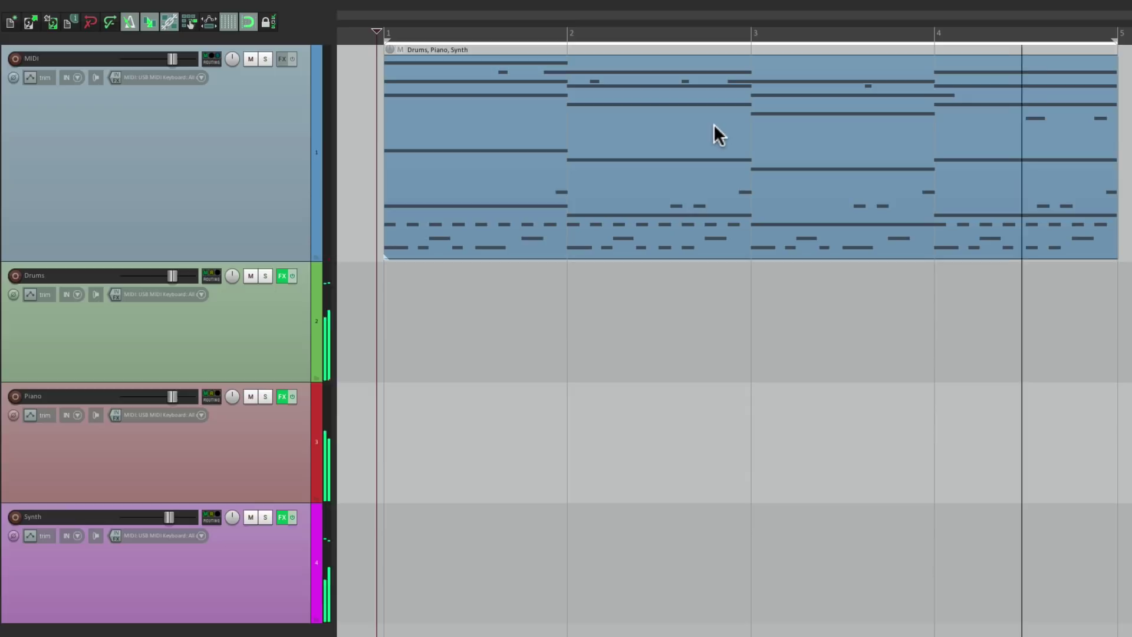
{"action": "key", "text": "space"}
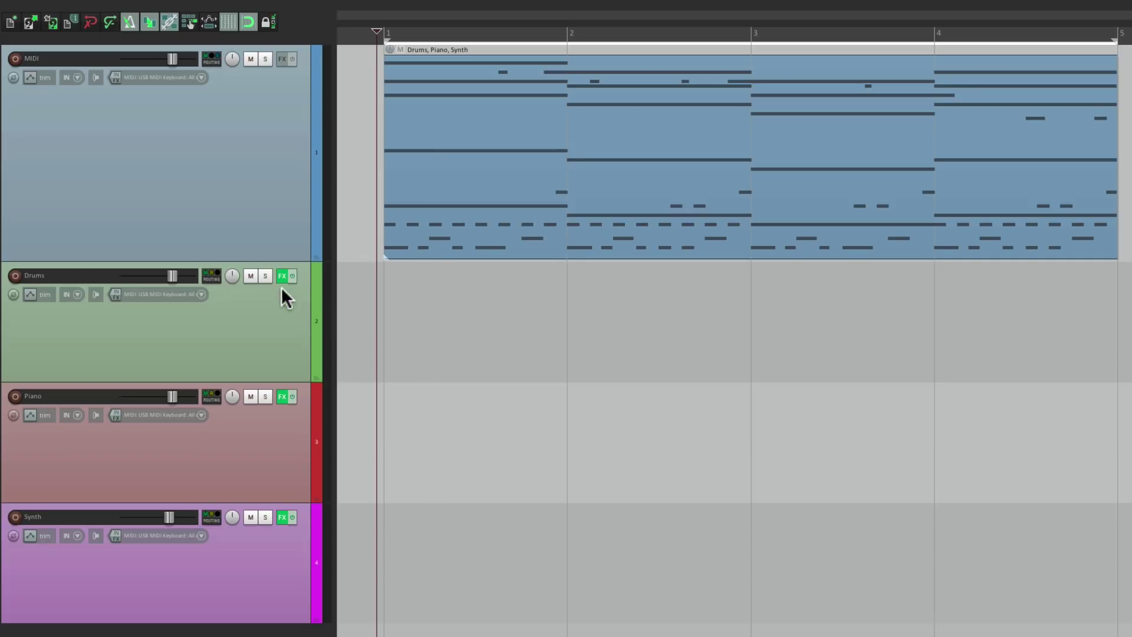
{"action": "left_click", "coordinate": [266, 275]}
{"action": "key", "text": "space"}
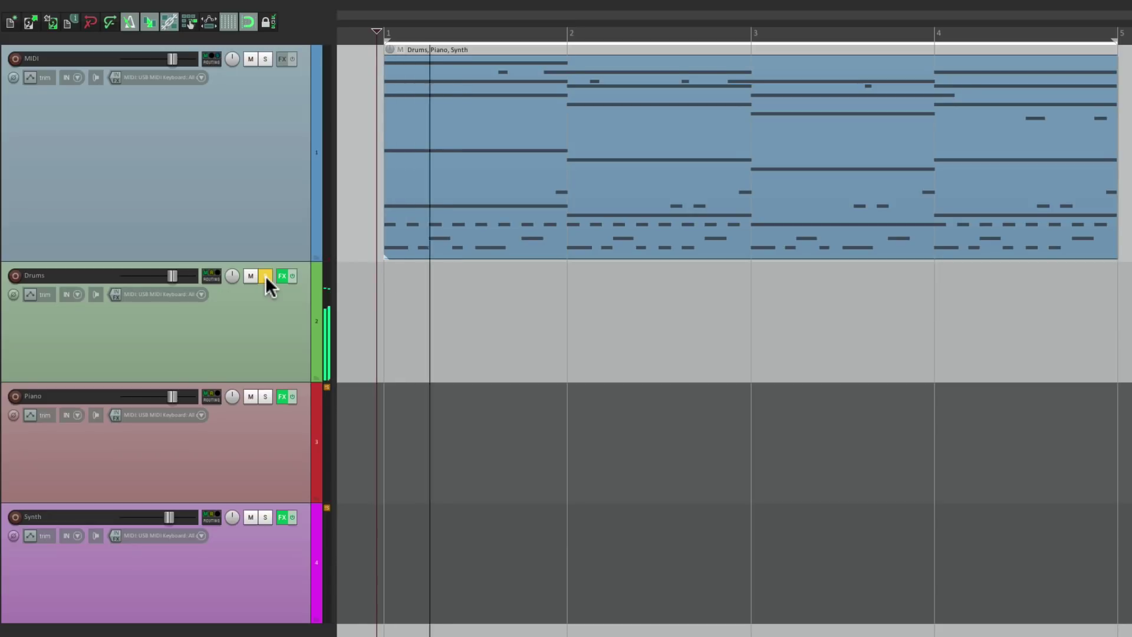
{"action": "left_click", "coordinate": [265, 275]}
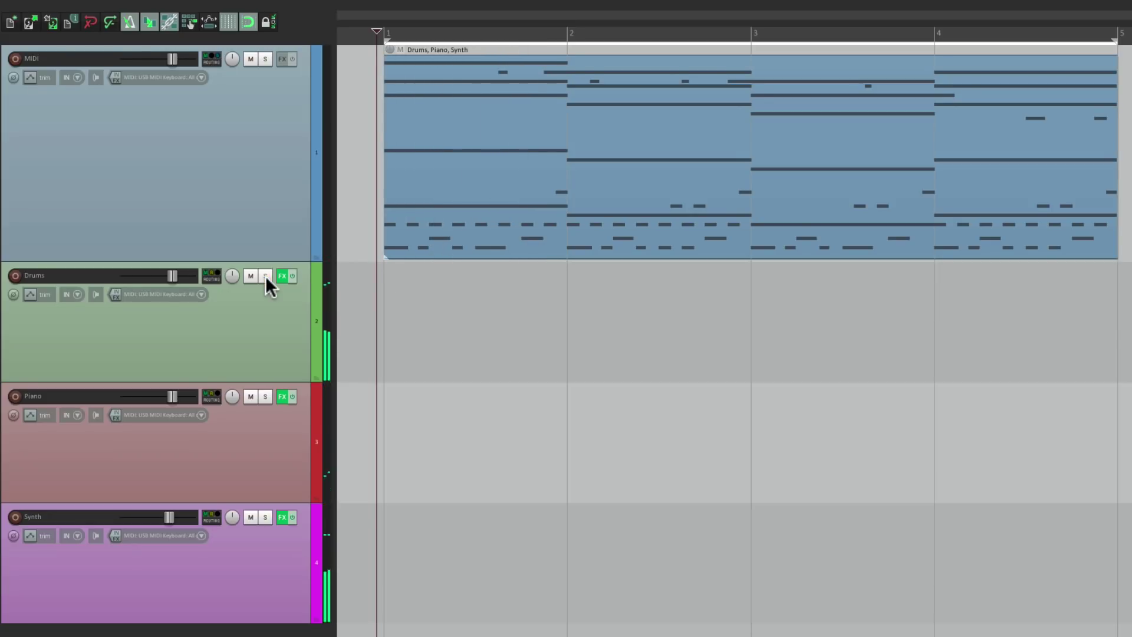
Audition the Piano and then the Synth track soloed, unsoloing each afterward.
{"action": "left_click", "coordinate": [265, 397]}
{"action": "key", "text": "space"}
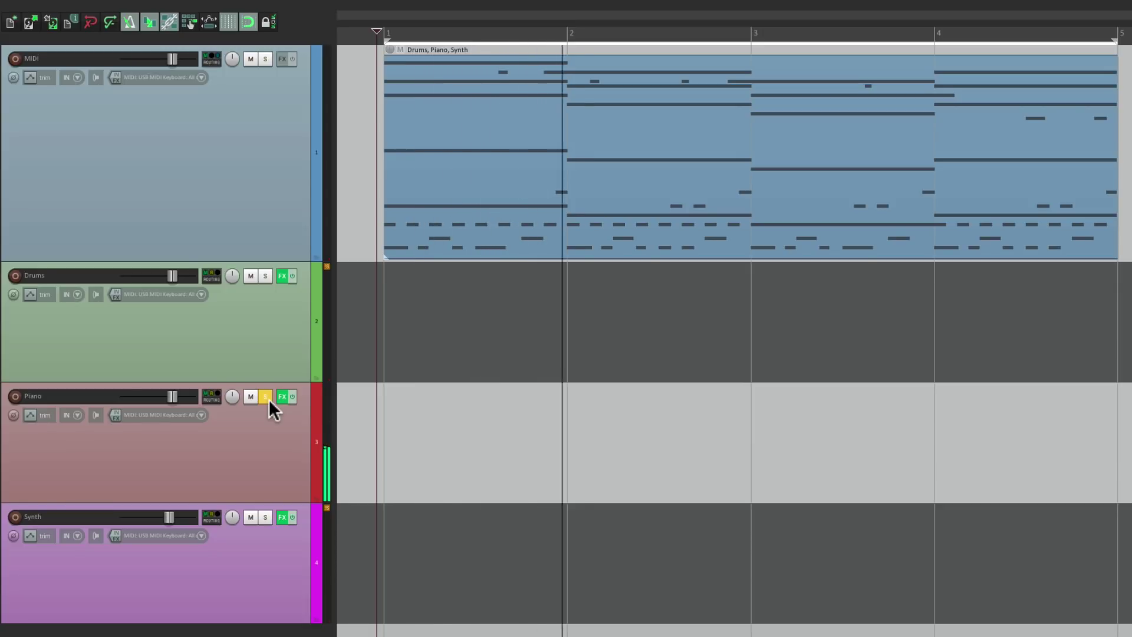
{"action": "key", "text": "space"}
{"action": "left_click", "coordinate": [268, 398]}
{"action": "key", "text": "space"}
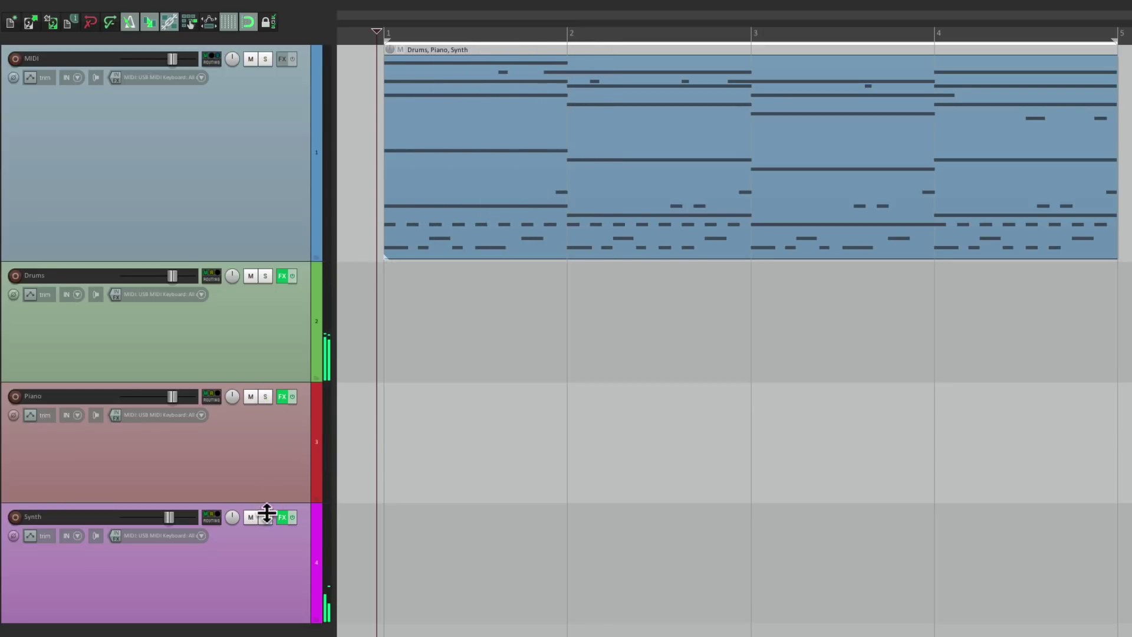
{"action": "left_click", "coordinate": [266, 518]}
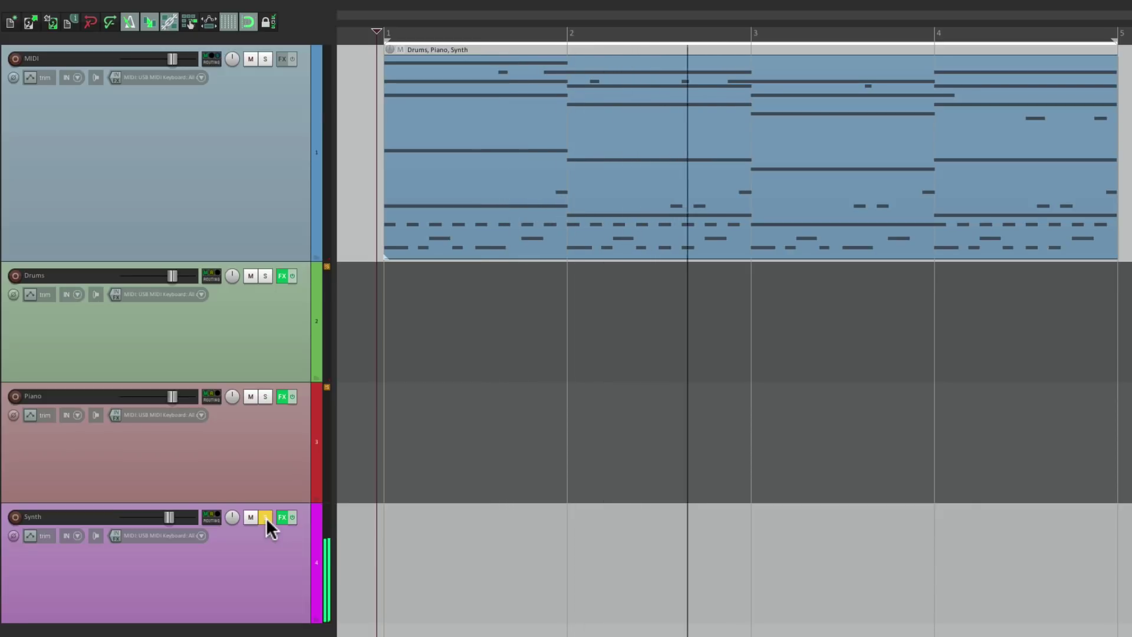
{"action": "left_click", "coordinate": [266, 518]}
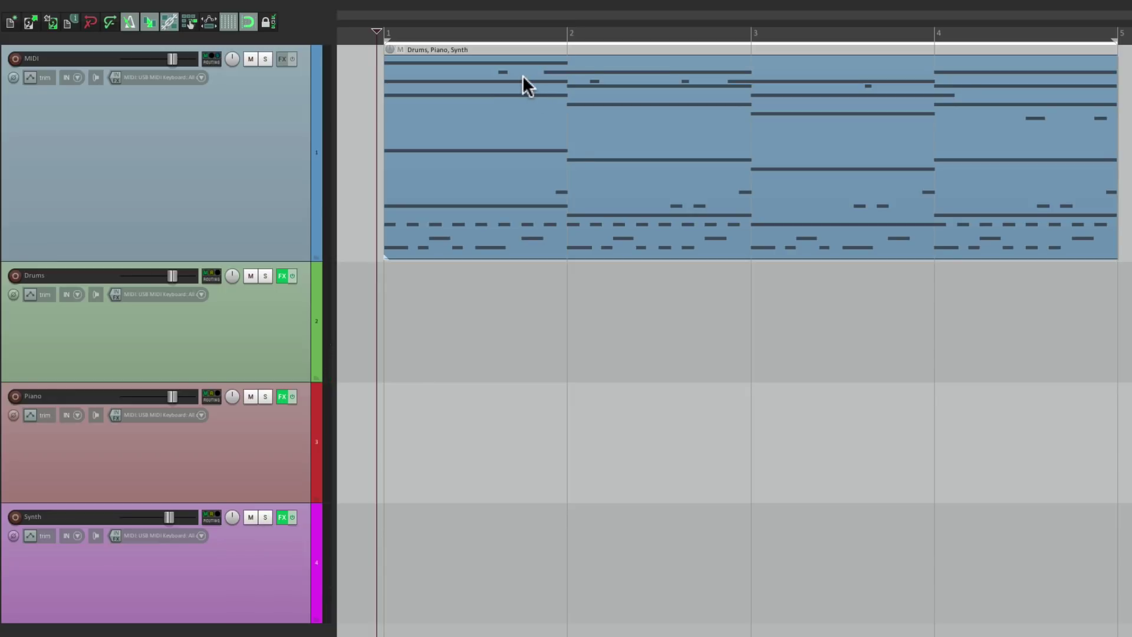
Open the glued item in the MIDI editor, scroll to the C1 drum notes, and show the channel list.
{"action": "double_click", "coordinate": [493, 99]}
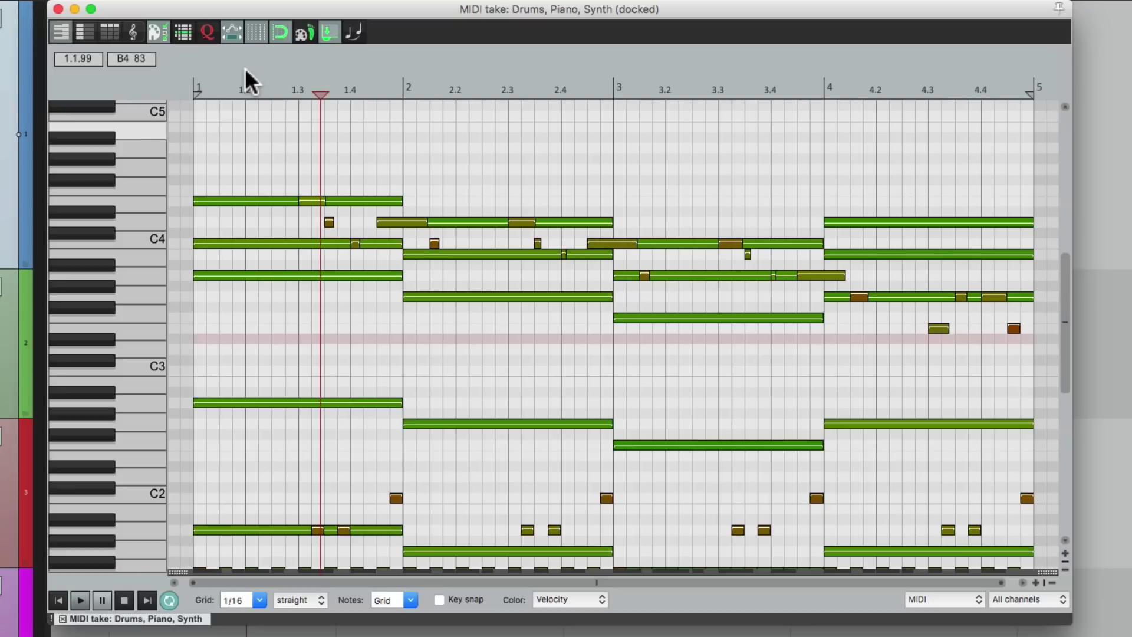
{"action": "scroll", "coordinate": [562, 371], "scroll_direction": "down", "scroll_amount": 2}
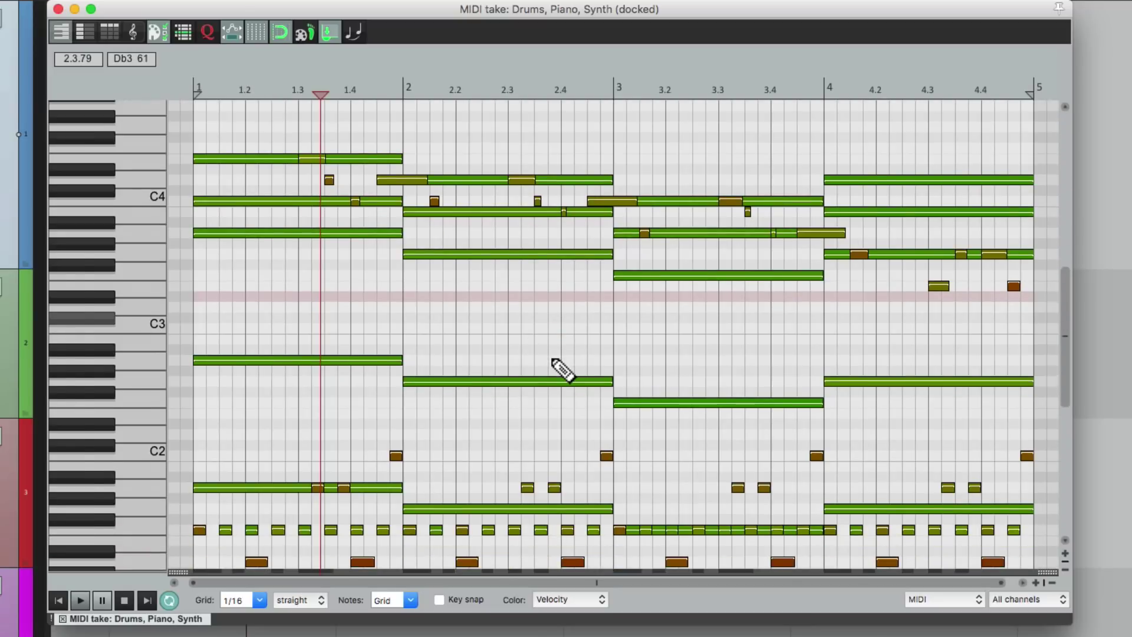
{"action": "scroll", "coordinate": [558, 374], "scroll_direction": "down", "scroll_amount": 2}
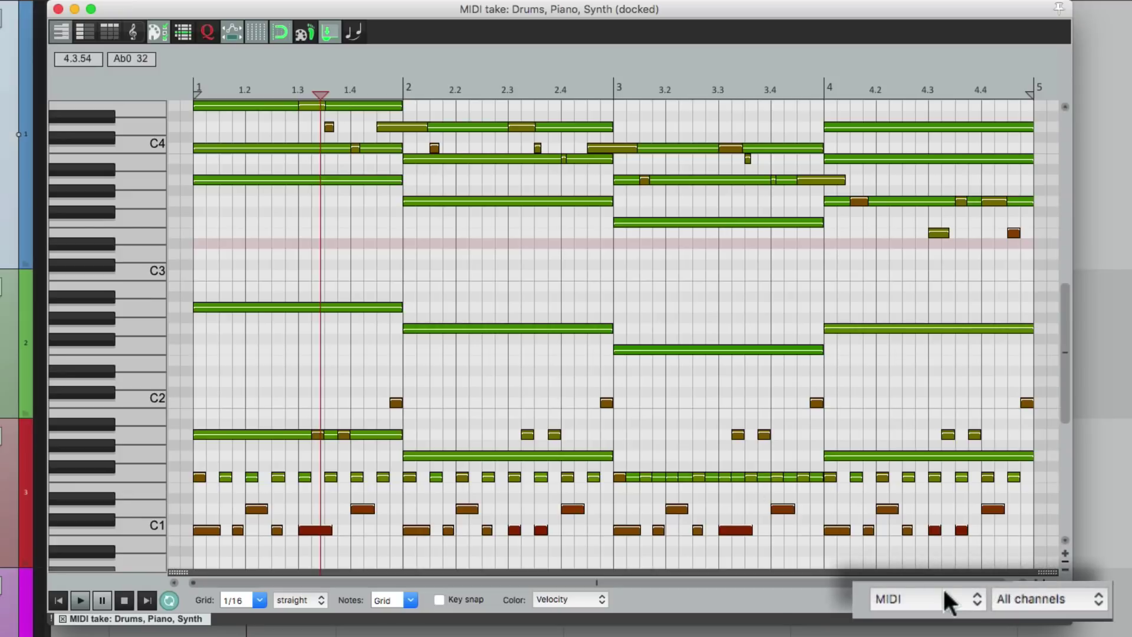
{"action": "left_click", "coordinate": [1057, 599]}
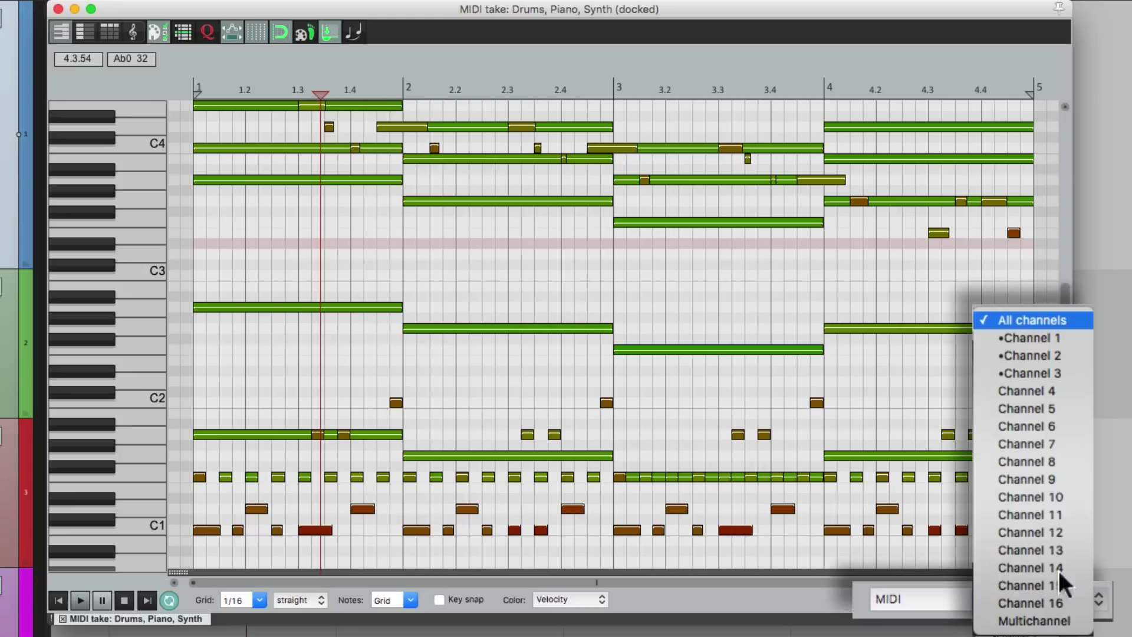
Filter the editor to Channel 1 and play its drum notes from the start.
{"action": "left_click", "coordinate": [1074, 341]}
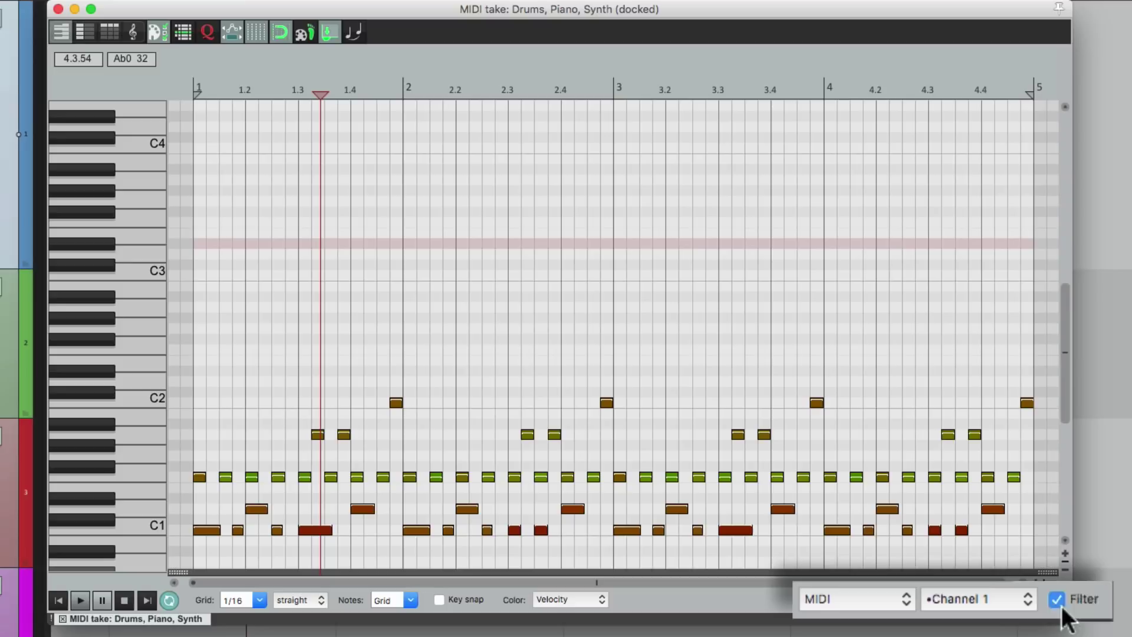
{"action": "scroll", "coordinate": [695, 456], "scroll_direction": "down", "scroll_amount": 4}
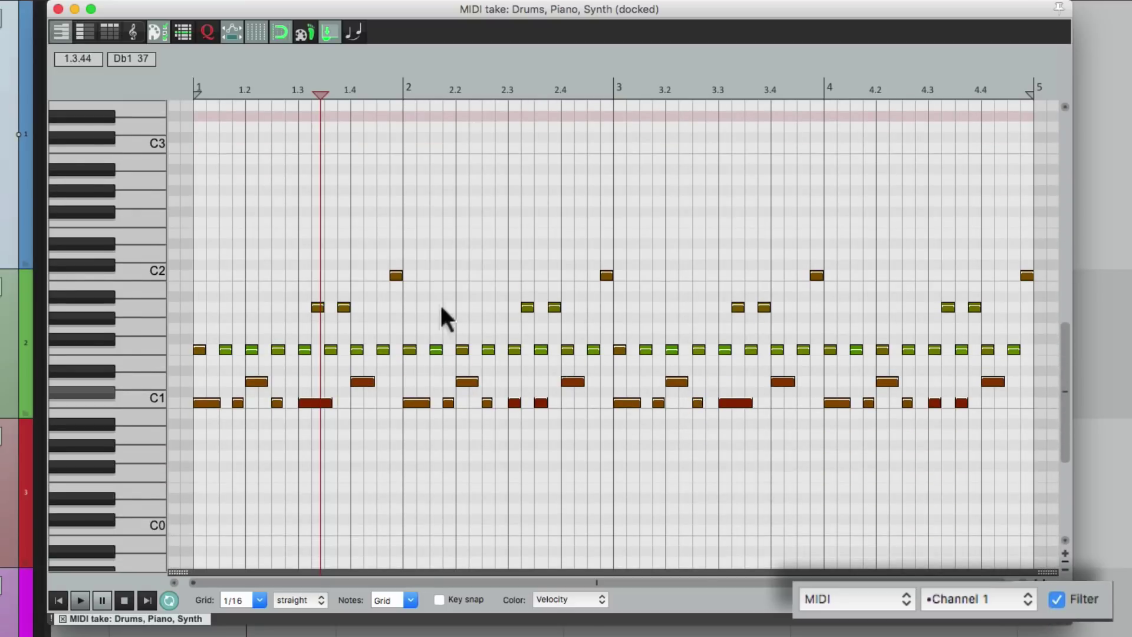
{"action": "scroll", "coordinate": [376, 266], "scroll_direction": "up", "scroll_amount": 3}
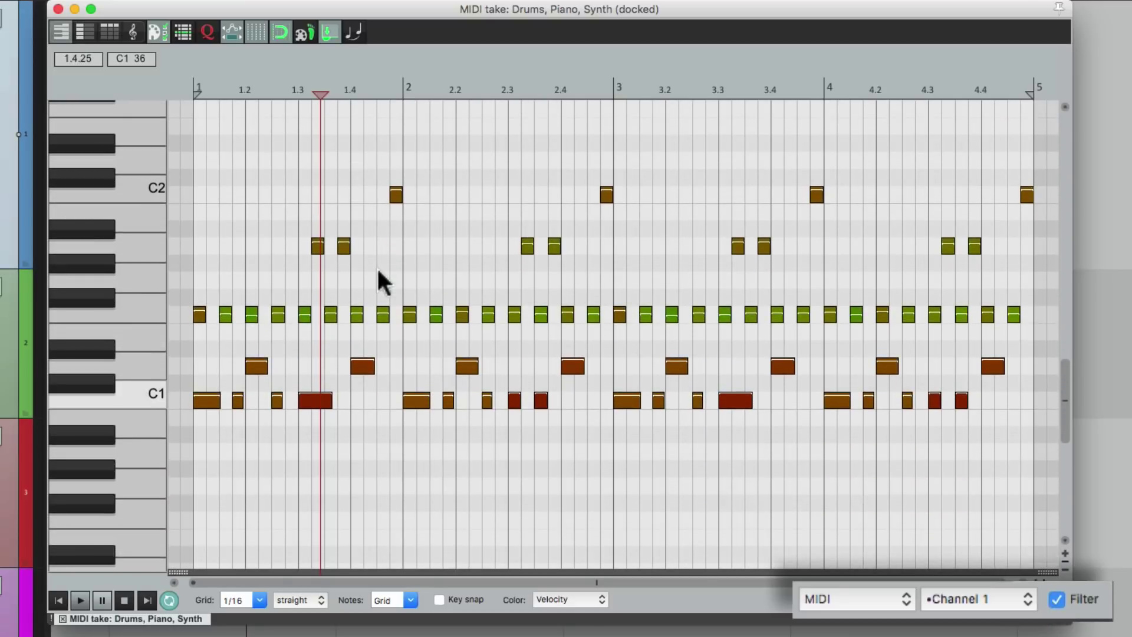
{"action": "key", "text": "Home"}
{"action": "key", "text": "space"}
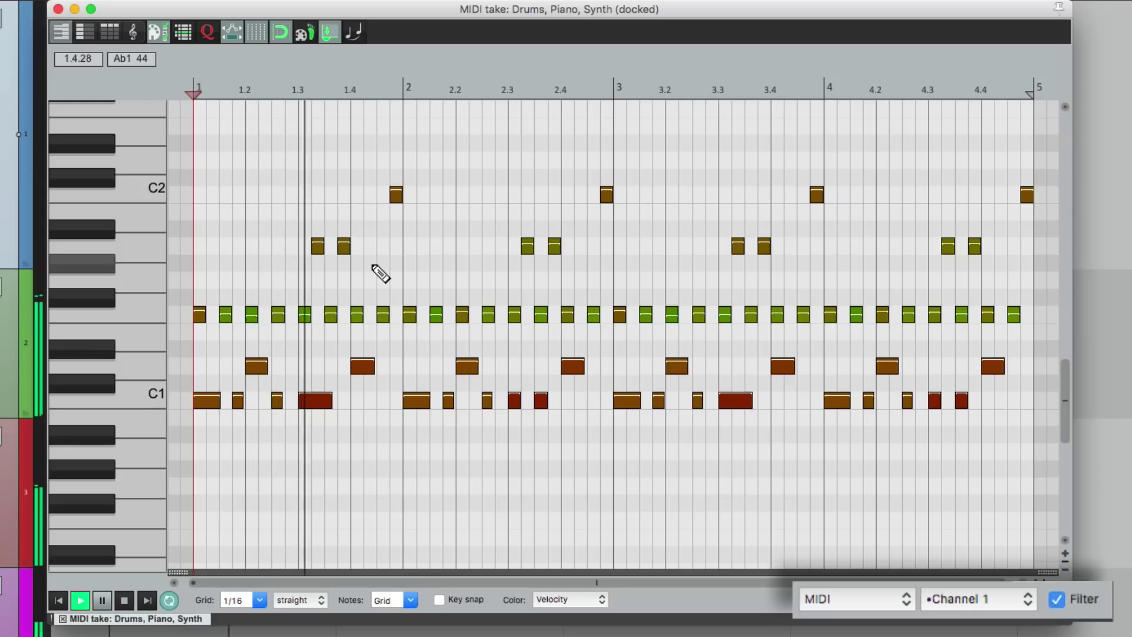
{"action": "key", "text": "space"}
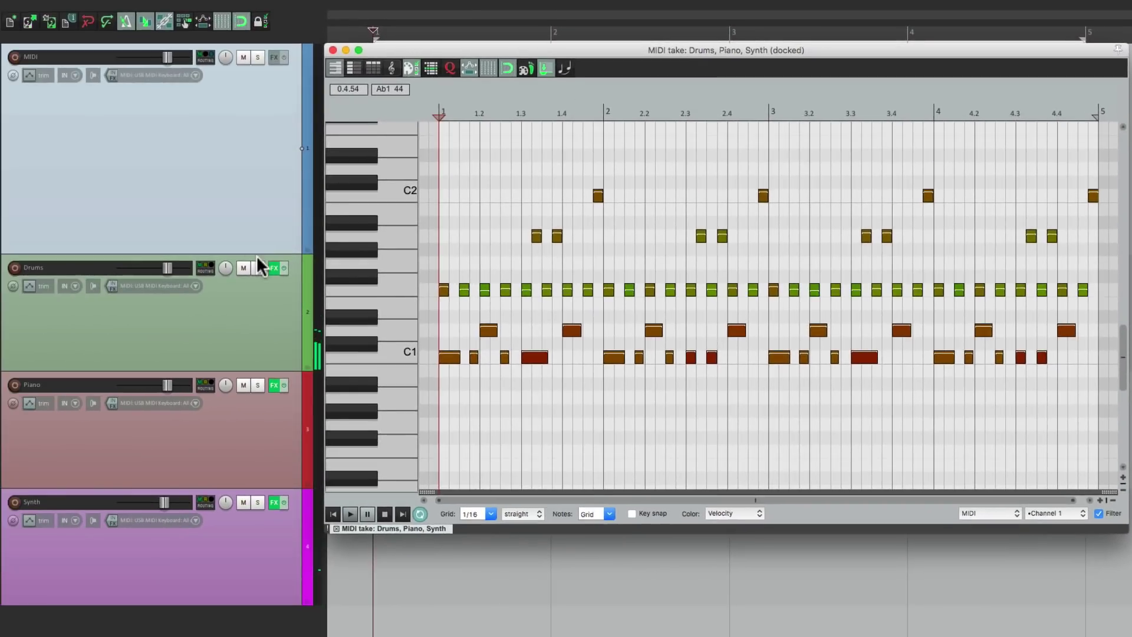
Solo the Drums track and play the drum part again.
{"action": "left_click", "coordinate": [257, 267]}
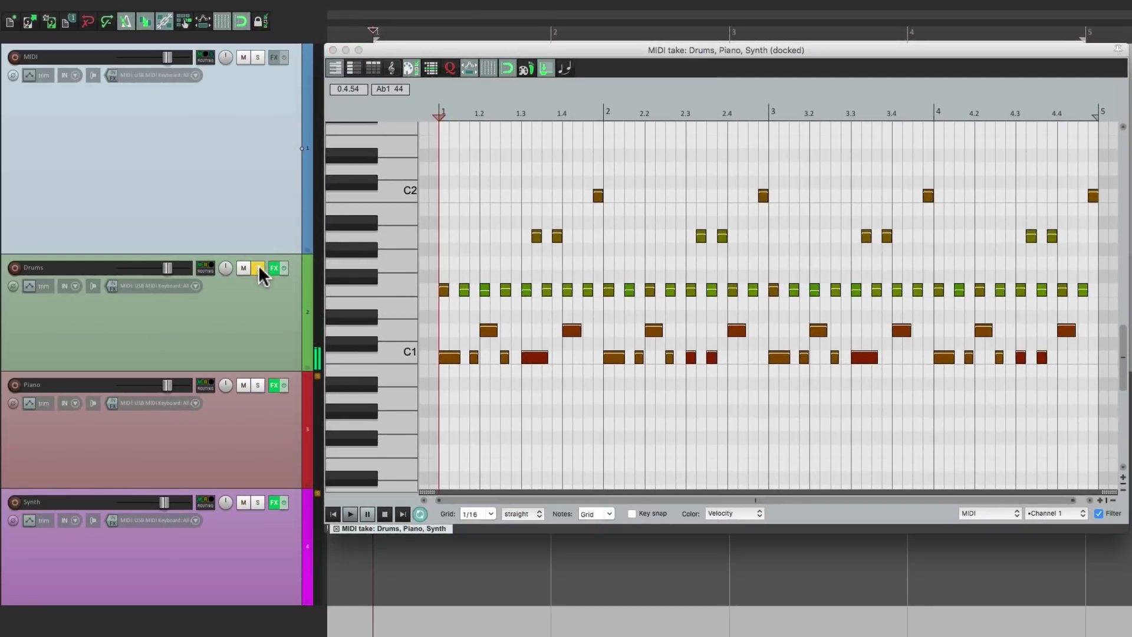
{"action": "scroll", "coordinate": [523, 310], "scroll_direction": "up", "scroll_amount": 4}
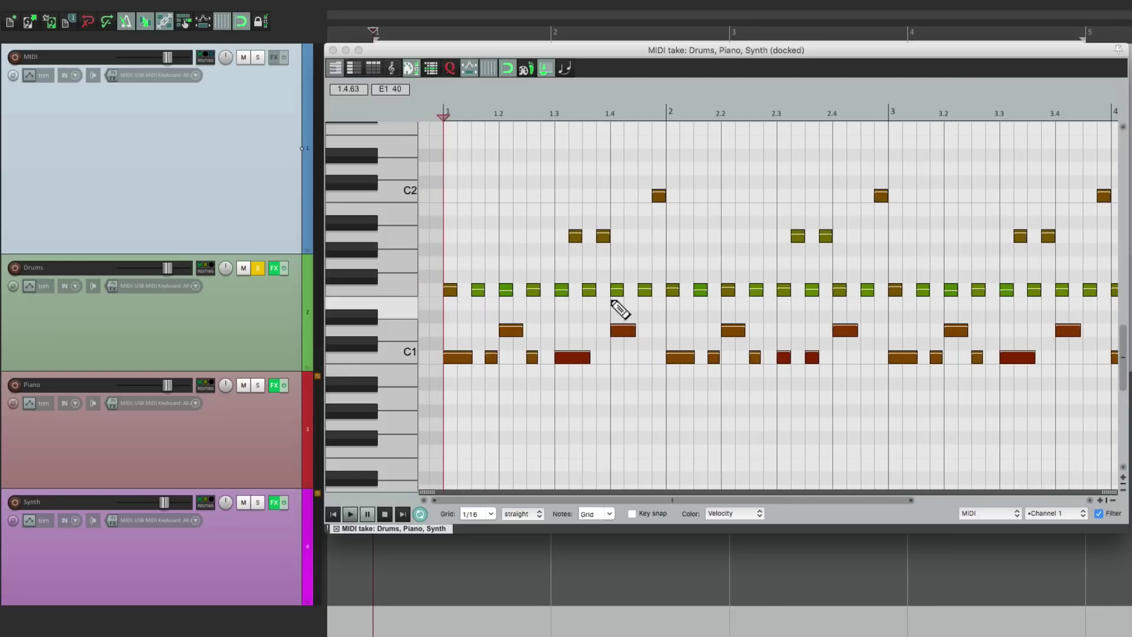
{"action": "key", "text": "space"}
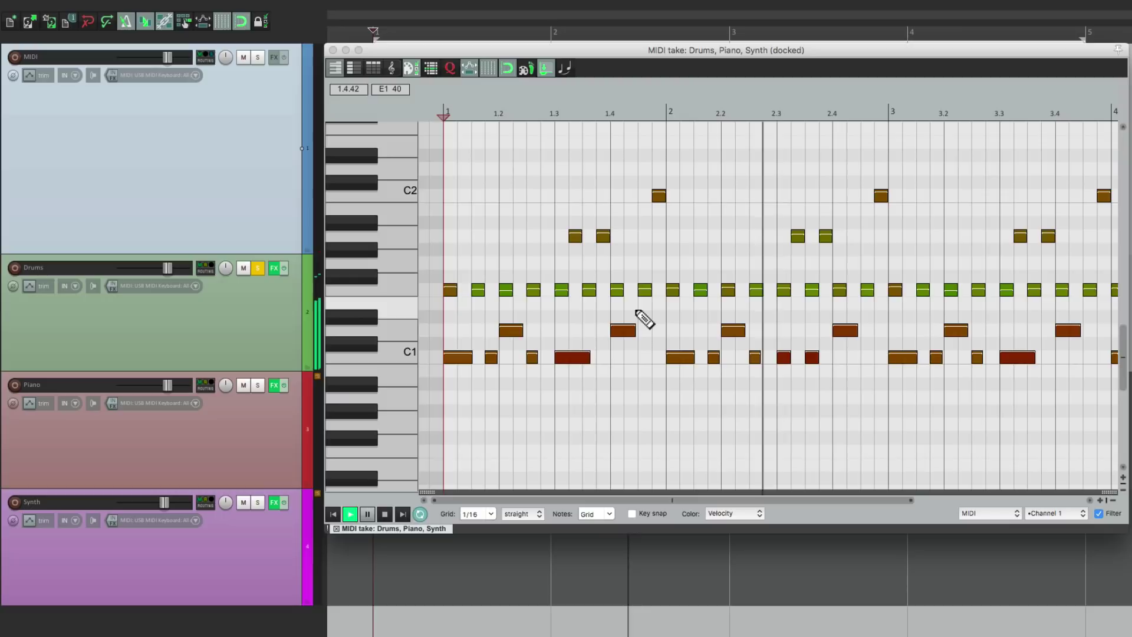
{"action": "key", "text": "space"}
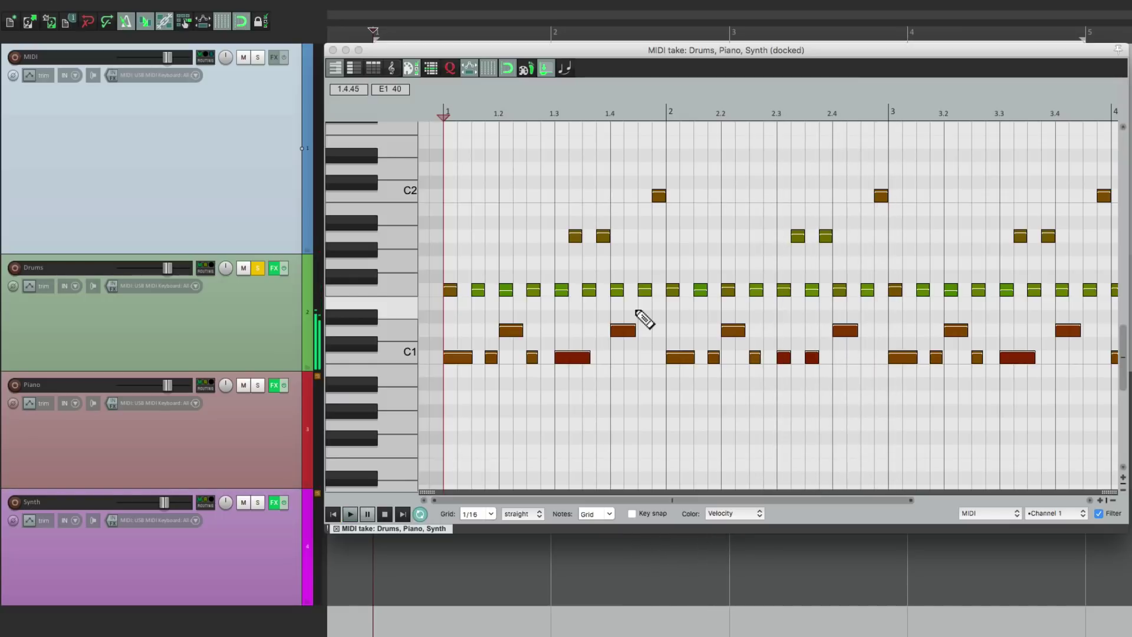
Filter to Channel 2, solo Piano instead of Drums, and play the piano part.
{"action": "left_click", "coordinate": [1061, 511]}
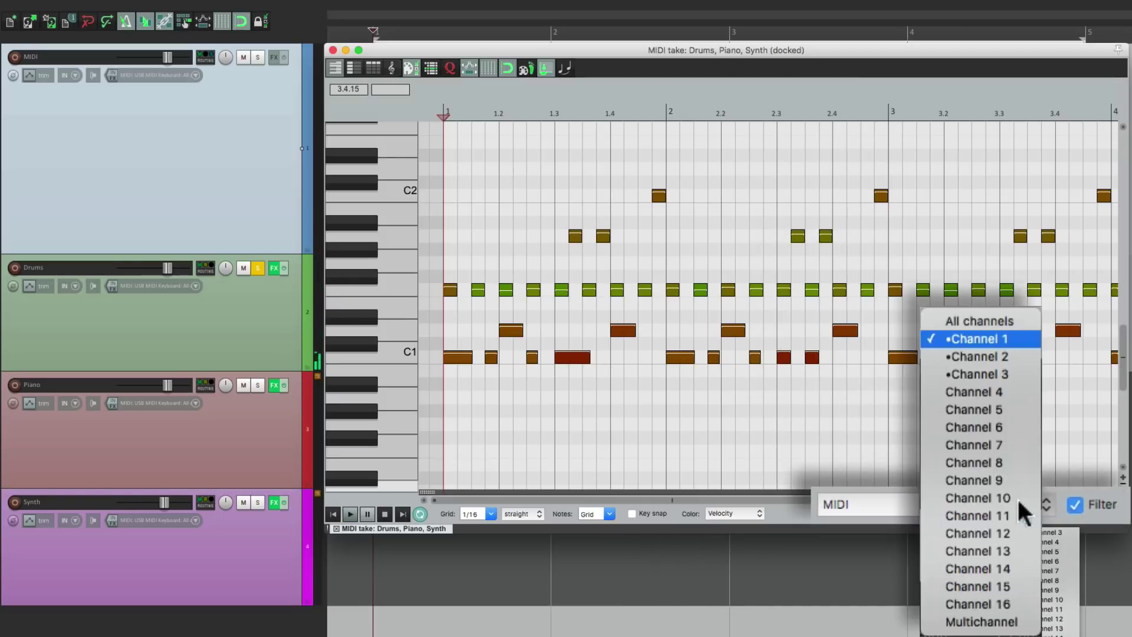
{"action": "left_click", "coordinate": [1039, 354]}
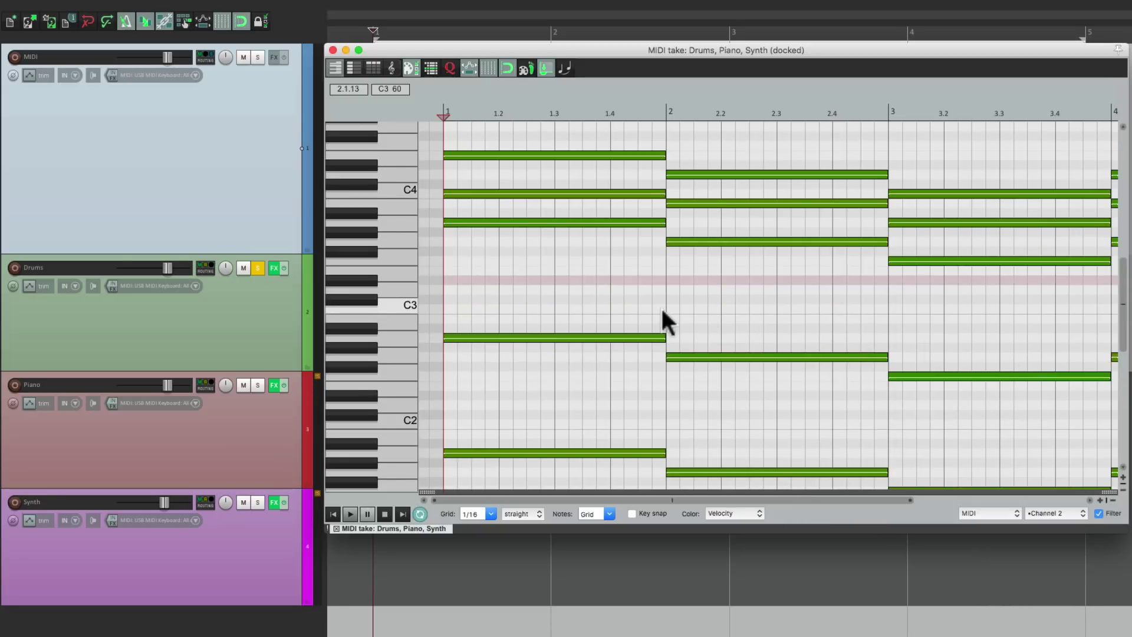
{"action": "left_click", "coordinate": [259, 264]}
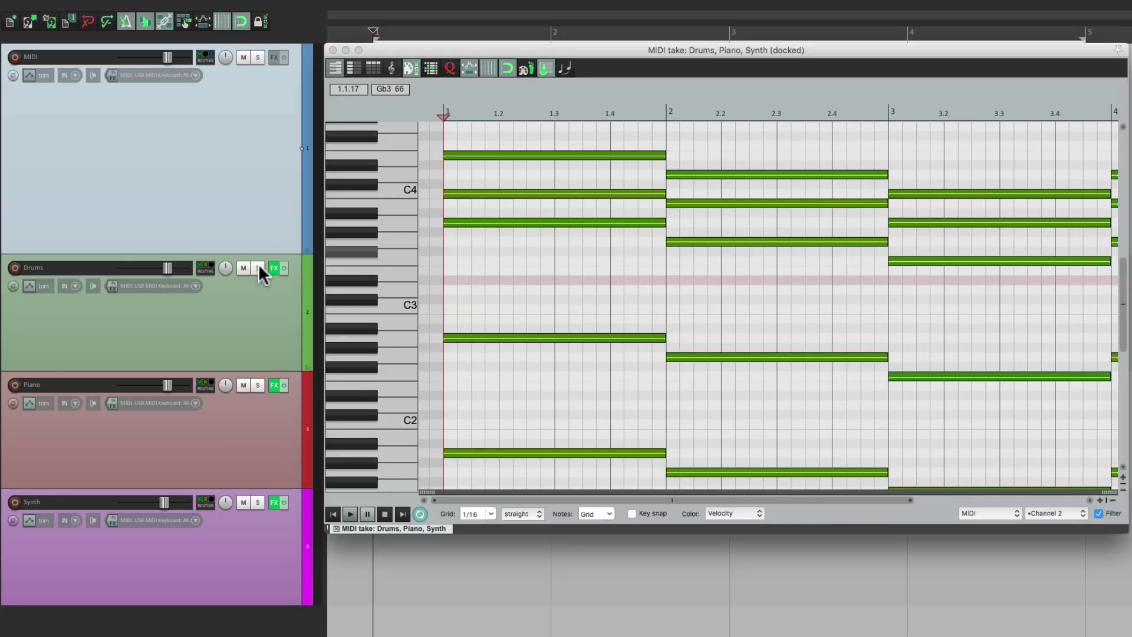
{"action": "left_click", "coordinate": [257, 386]}
{"action": "key", "text": "space"}
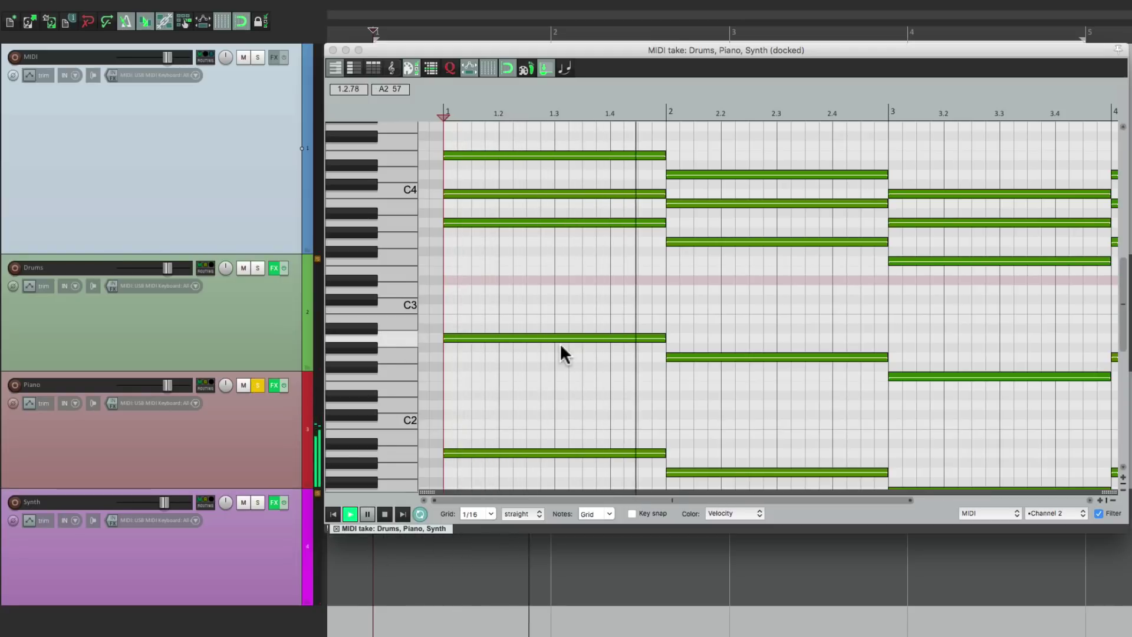
{"action": "key", "text": "space"}
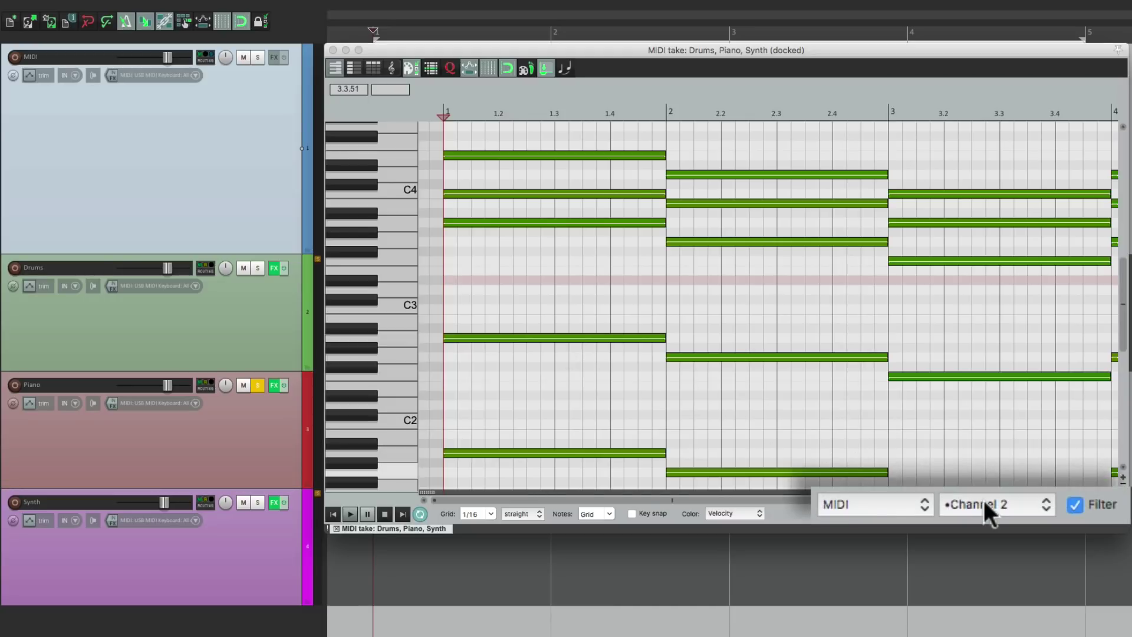
Filter to Channel 3, solo Synth instead of Piano, and play the synth part.
{"action": "left_click", "coordinate": [1056, 513]}
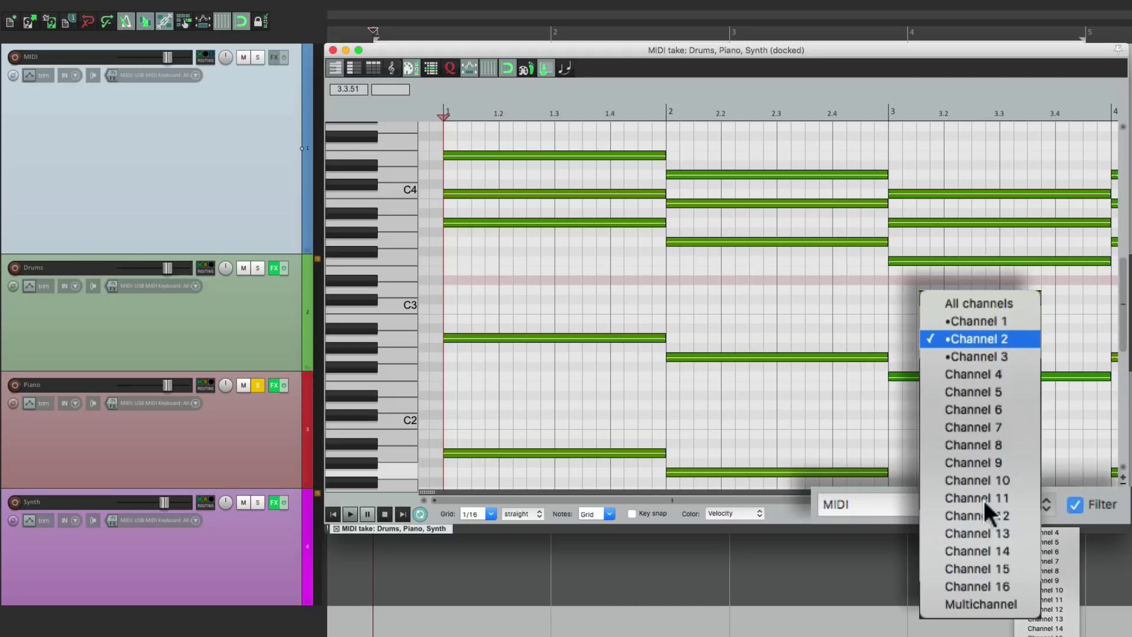
{"action": "left_click", "coordinate": [1018, 353]}
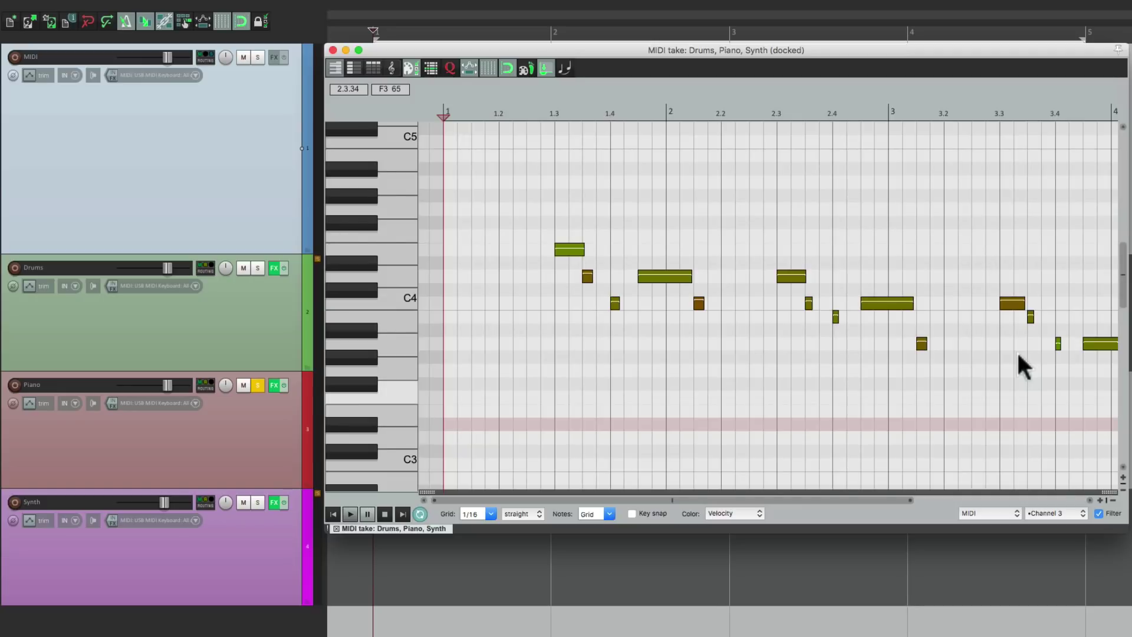
{"action": "left_click", "coordinate": [257, 385]}
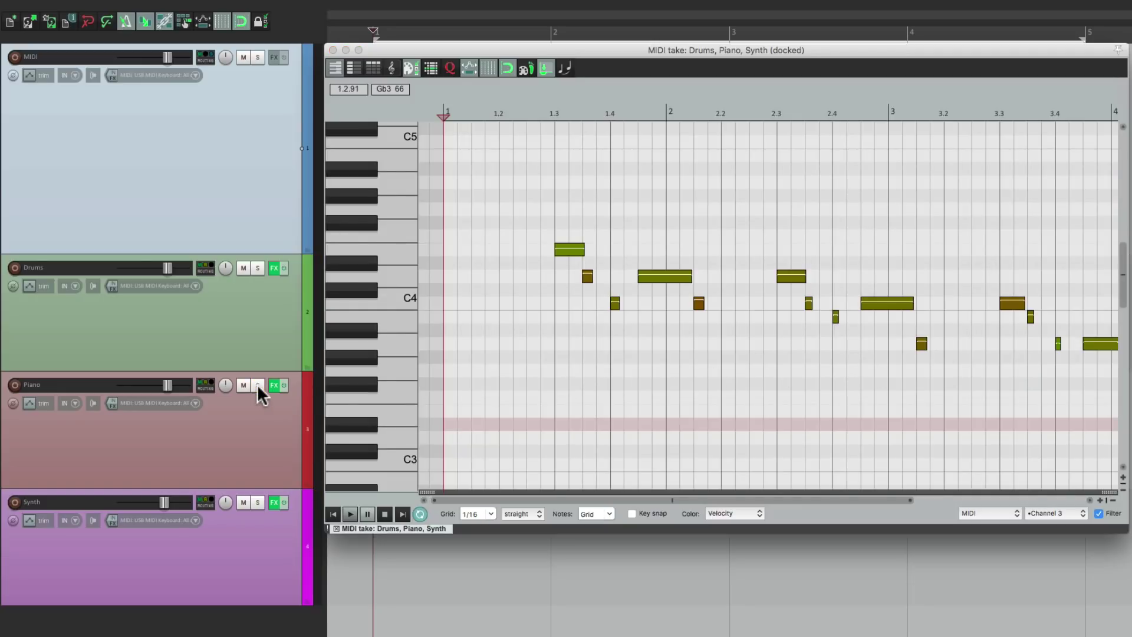
{"action": "left_click", "coordinate": [258, 503]}
{"action": "key", "text": "space"}
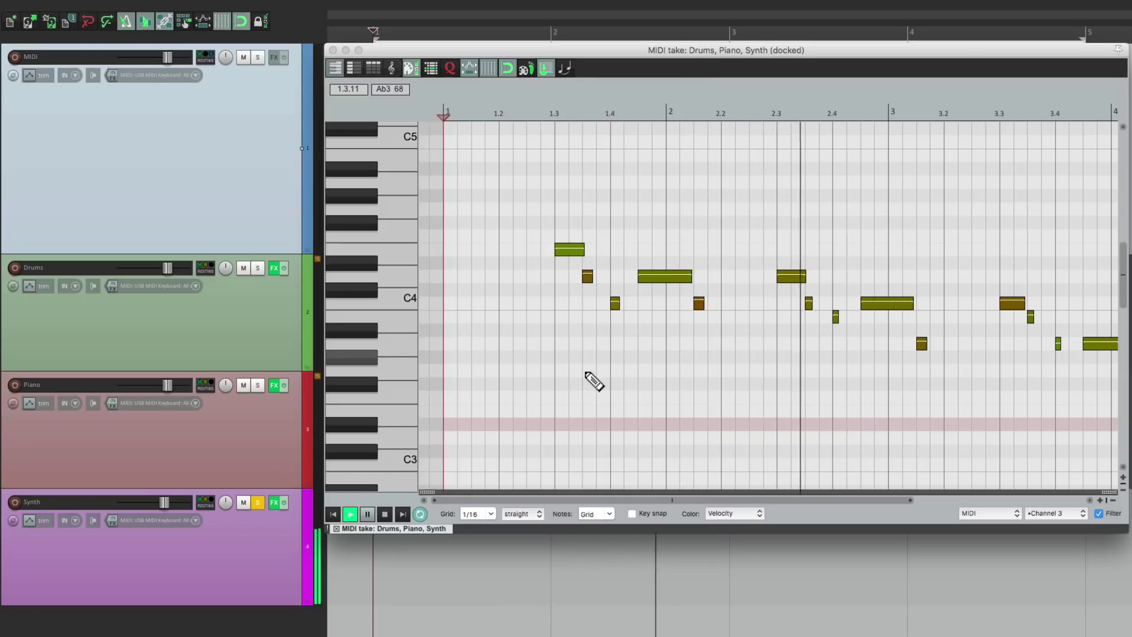
{"action": "key", "text": "space"}
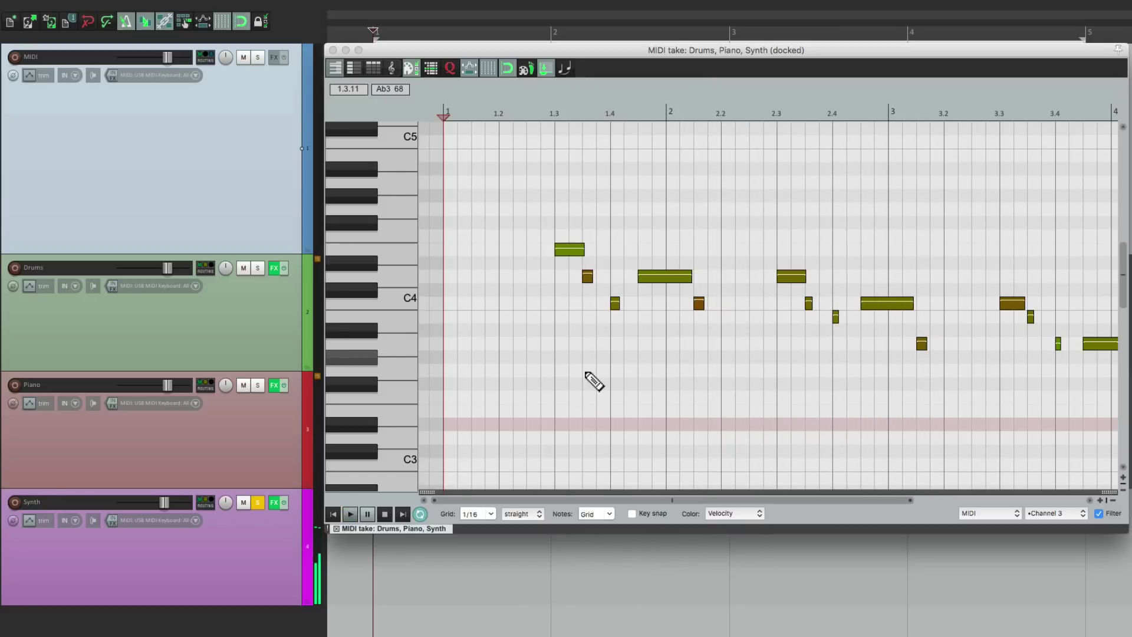
Set the channel filter back to All channels and close the MIDI editor.
{"action": "left_click", "coordinate": [1071, 514]}
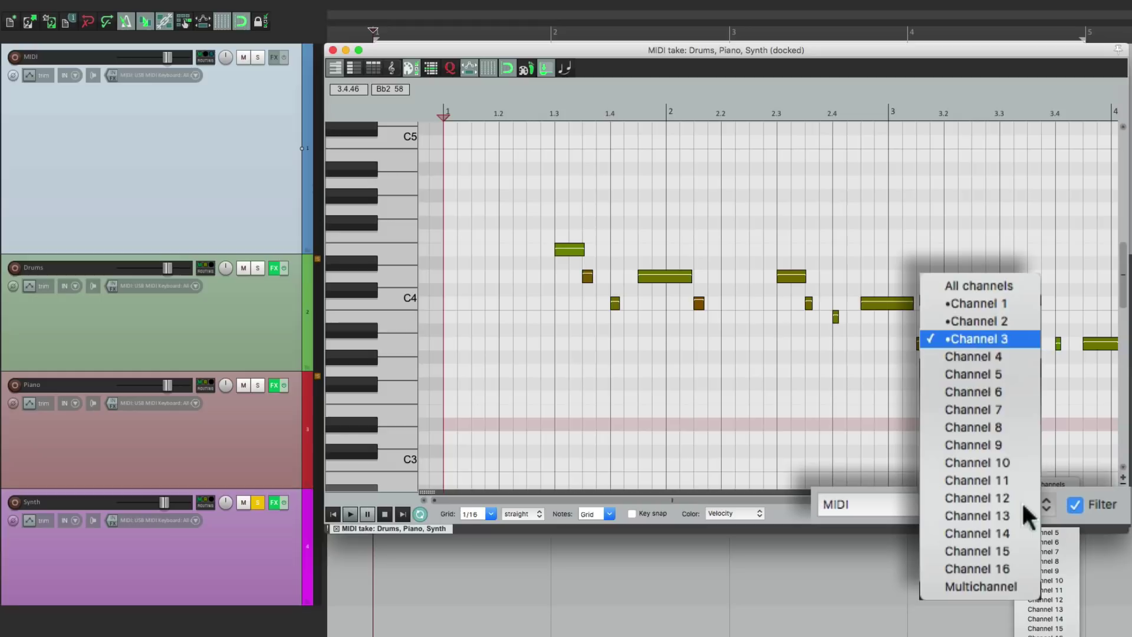
{"action": "left_click", "coordinate": [979, 285]}
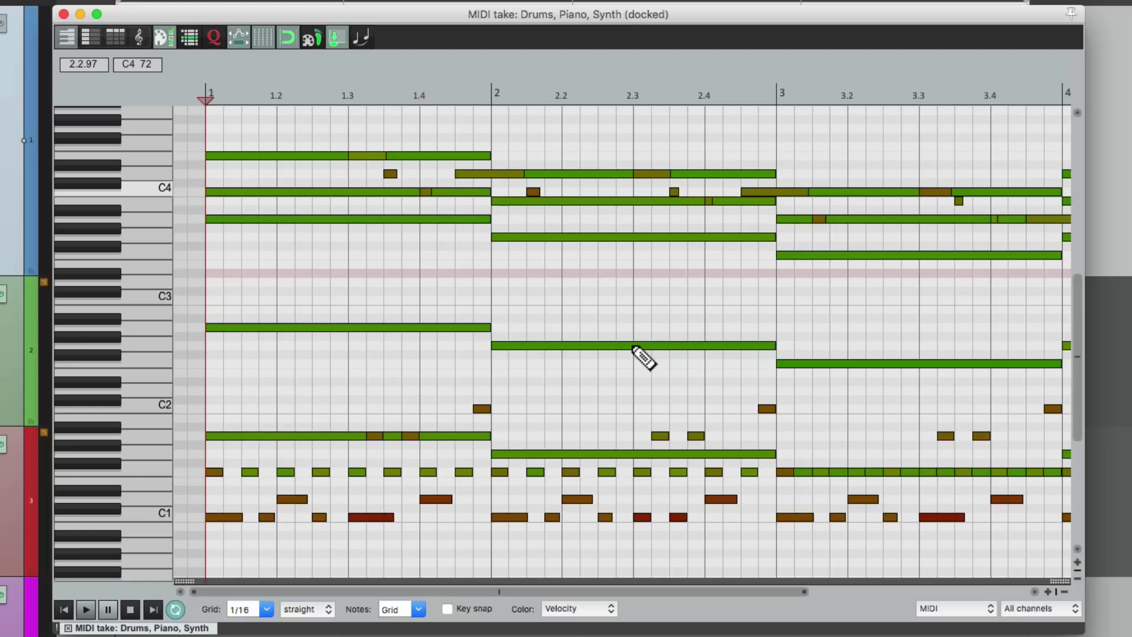
{"action": "left_click", "coordinate": [1049, 605]}
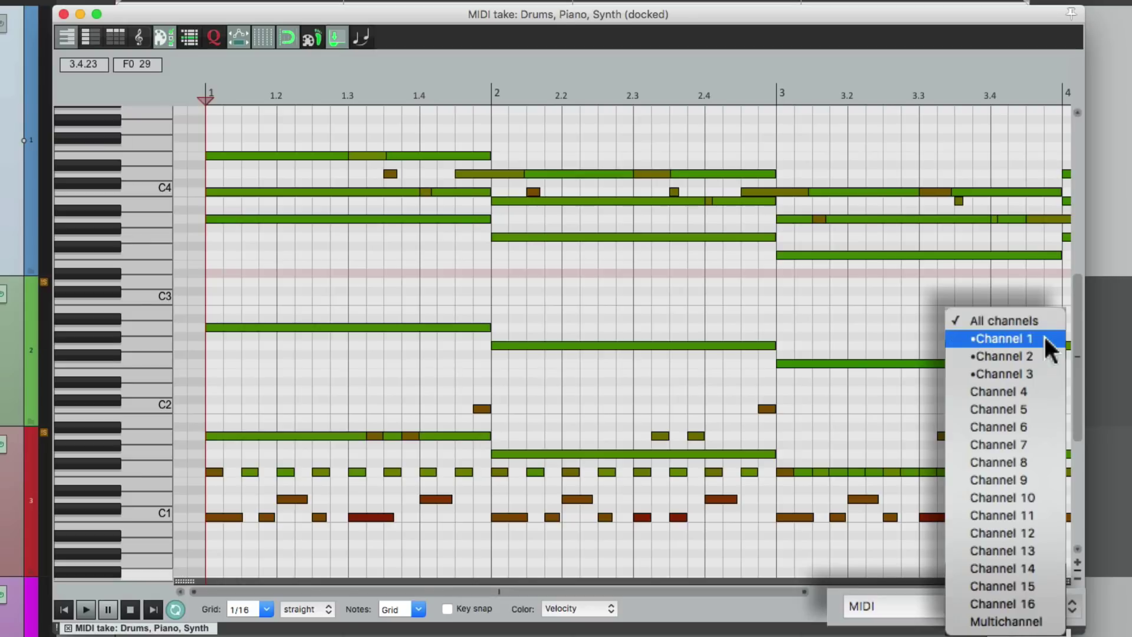
{"action": "key", "text": "Escape"}
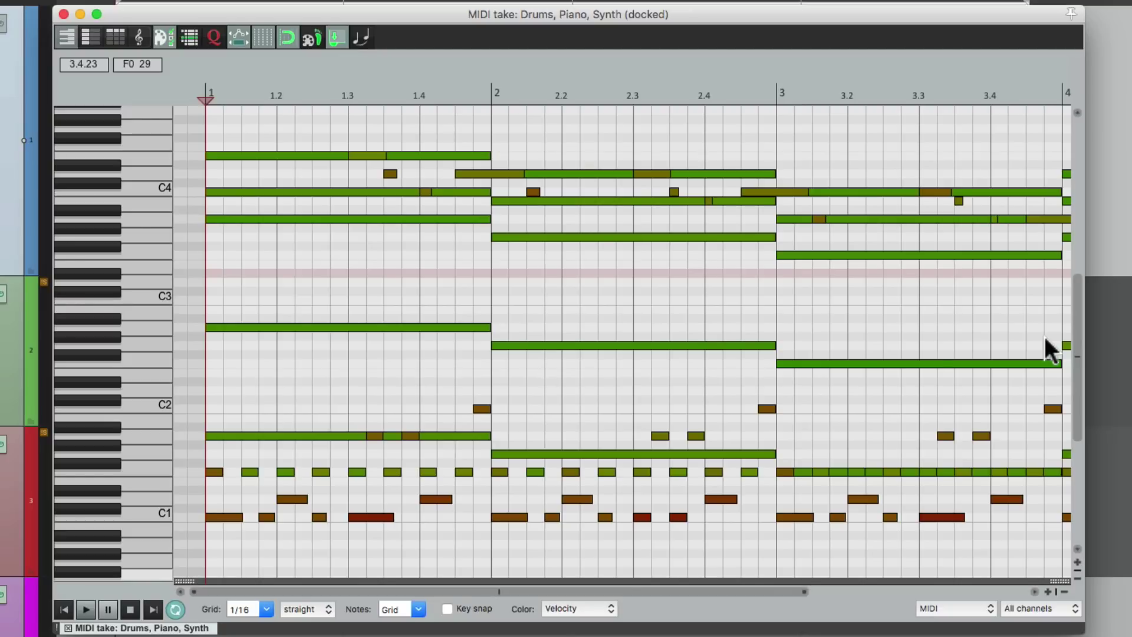
{"action": "left_click", "coordinate": [62, 14]}
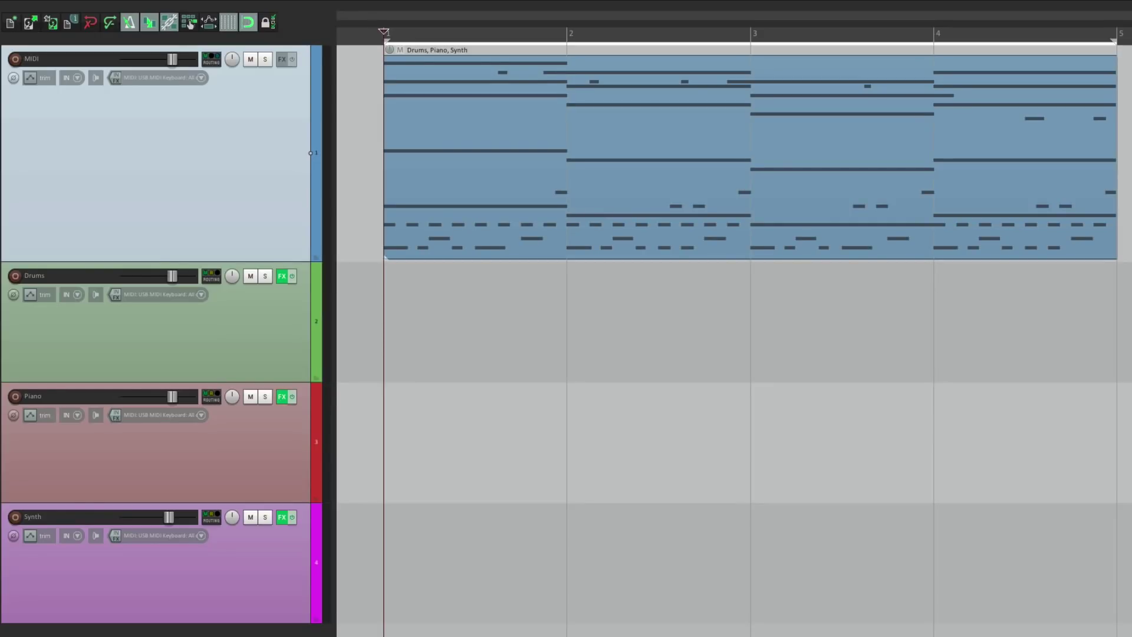
Select the Drums, Piano, Synth item and bring up its Item processing options.
{"action": "left_click", "coordinate": [521, 112]}
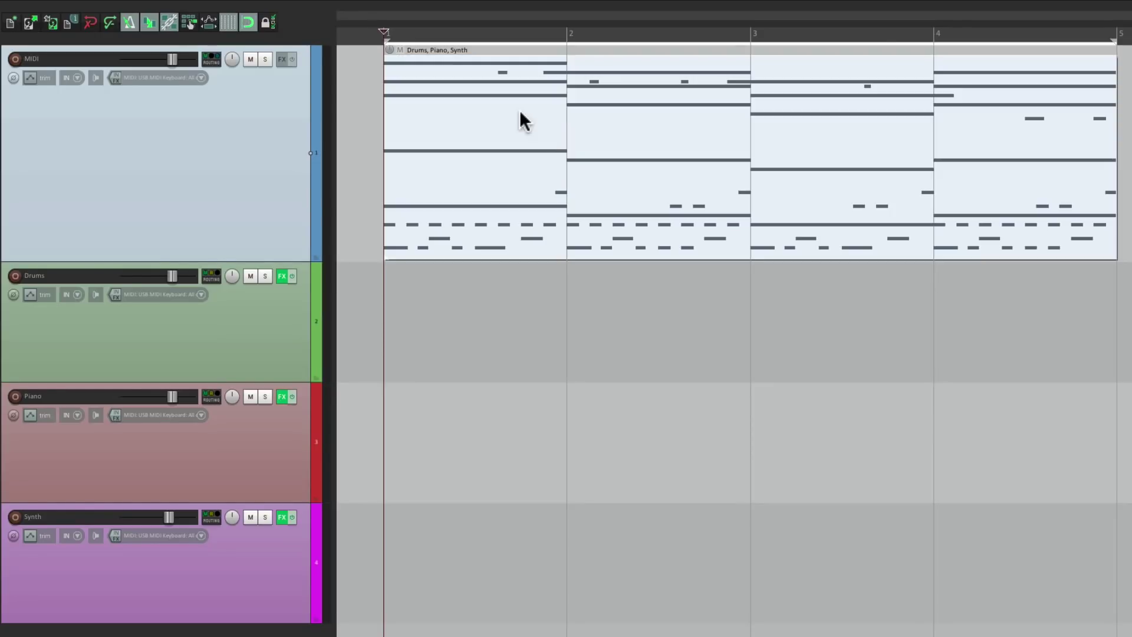
{"action": "right_click", "coordinate": [503, 111]}
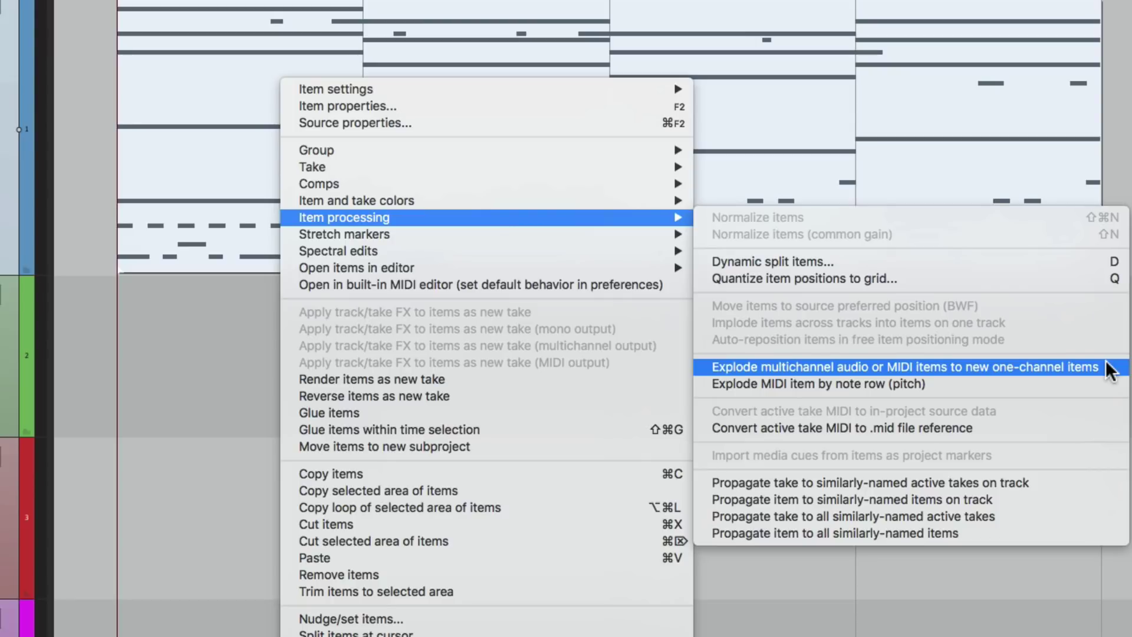
Explode the item into one-channel items, delete the original, and play the result.
{"action": "left_click", "coordinate": [1106, 366]}
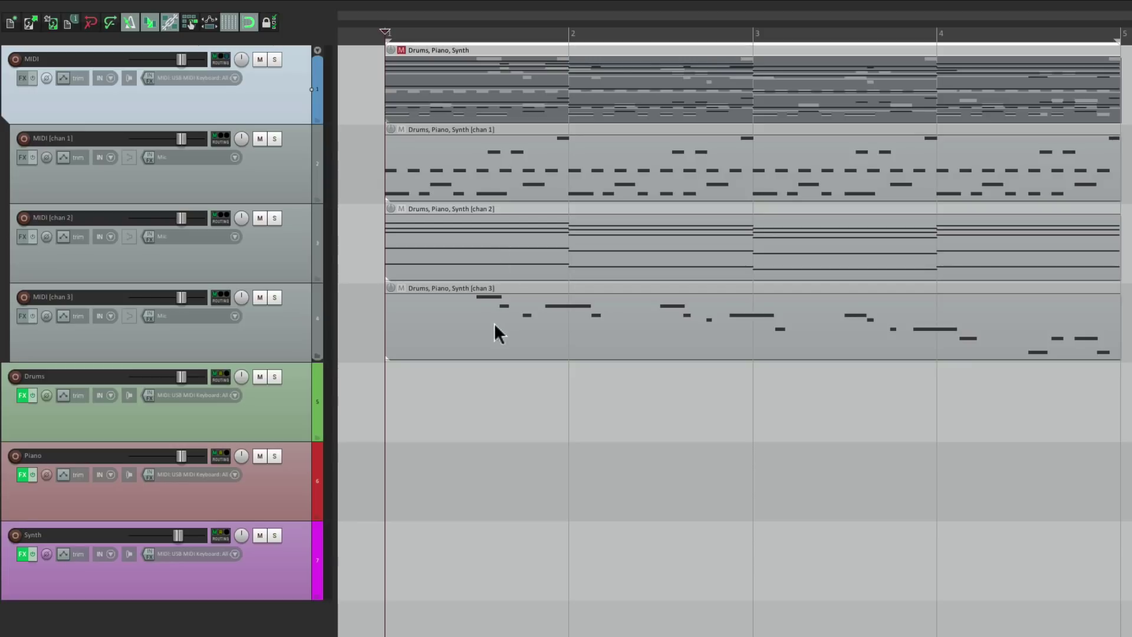
{"action": "left_click", "coordinate": [494, 74]}
{"action": "key", "text": "Delete"}
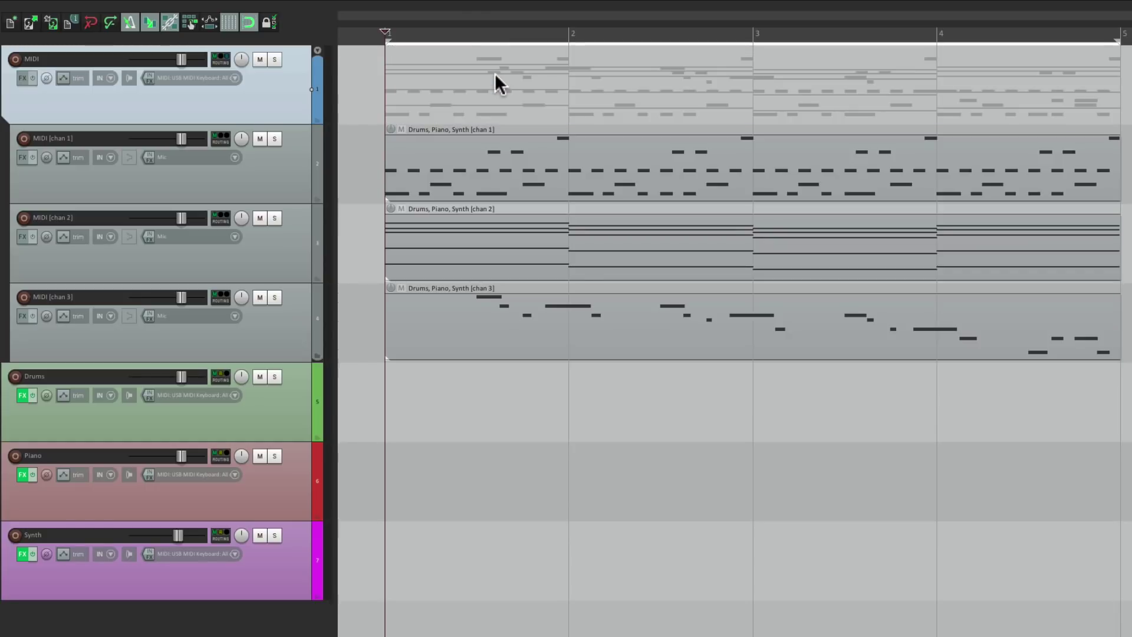
{"action": "key", "text": "space"}
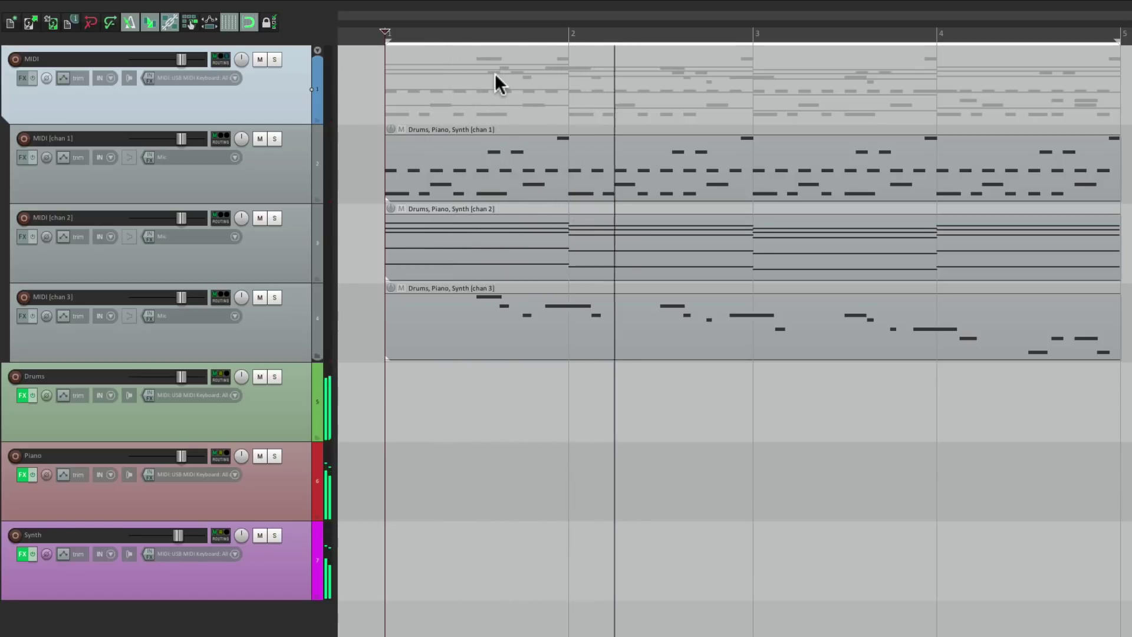
{"action": "key", "text": "space"}
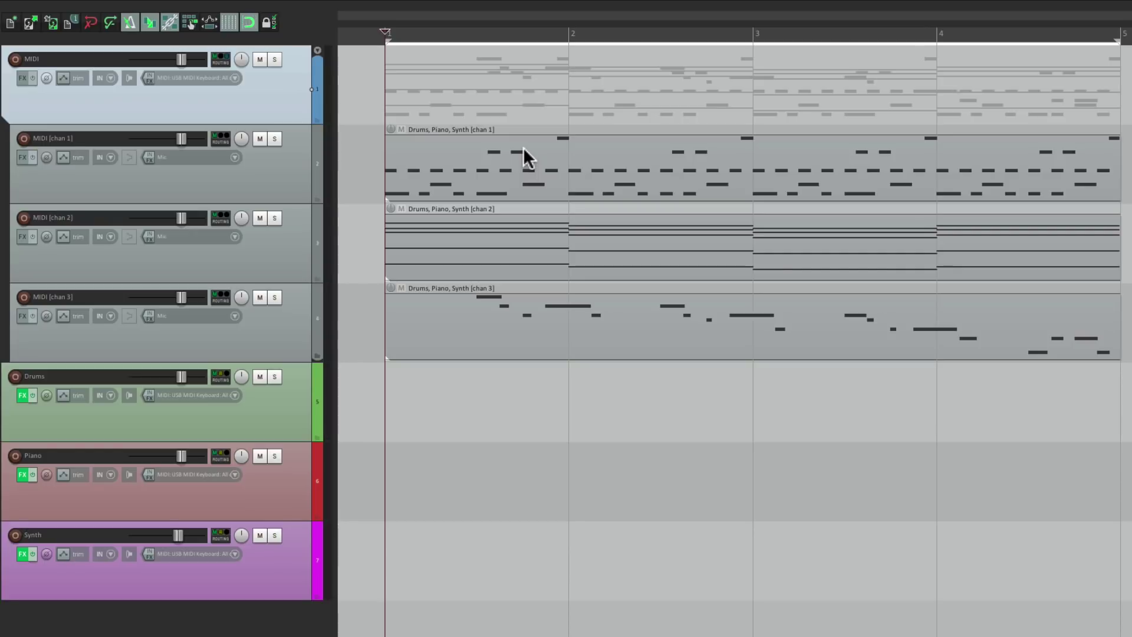
{"action": "left_click", "coordinate": [276, 139]}
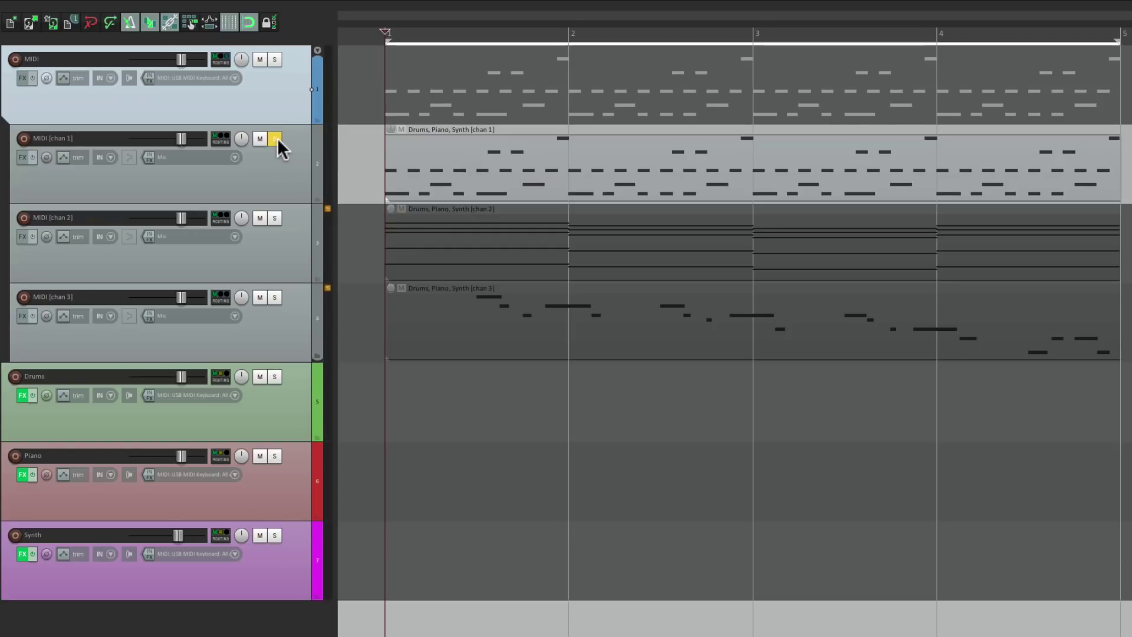
{"action": "key", "text": "space"}
{"action": "key", "text": "space"}
{"action": "left_click", "coordinate": [276, 139]}
{"action": "left_click", "coordinate": [275, 218]}
{"action": "key", "text": "space"}
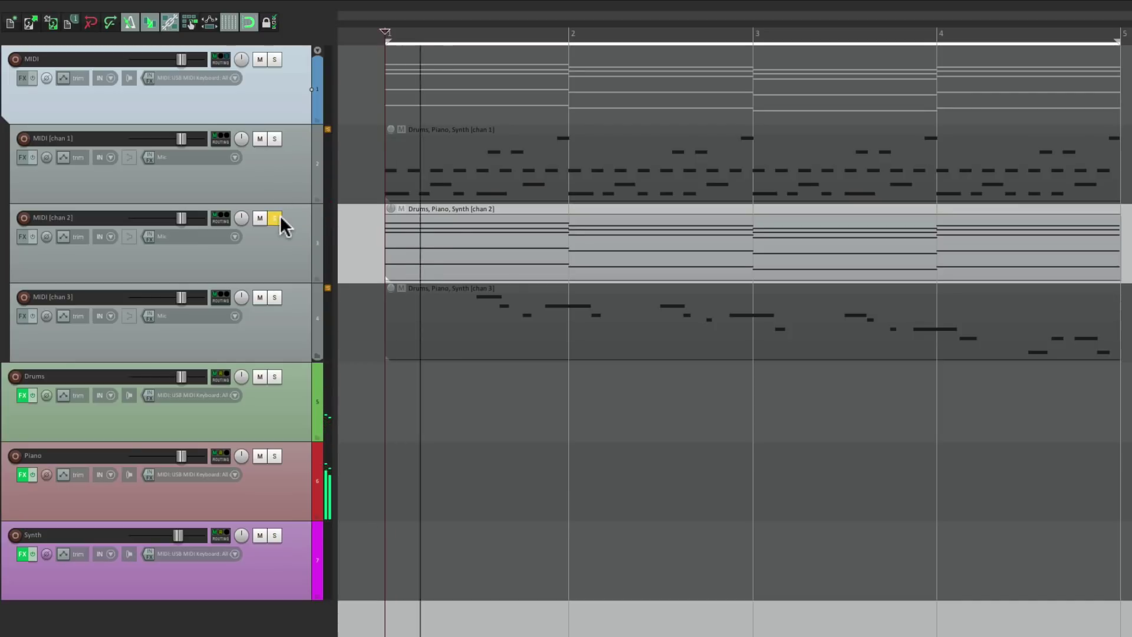
{"action": "left_click", "coordinate": [275, 218]}
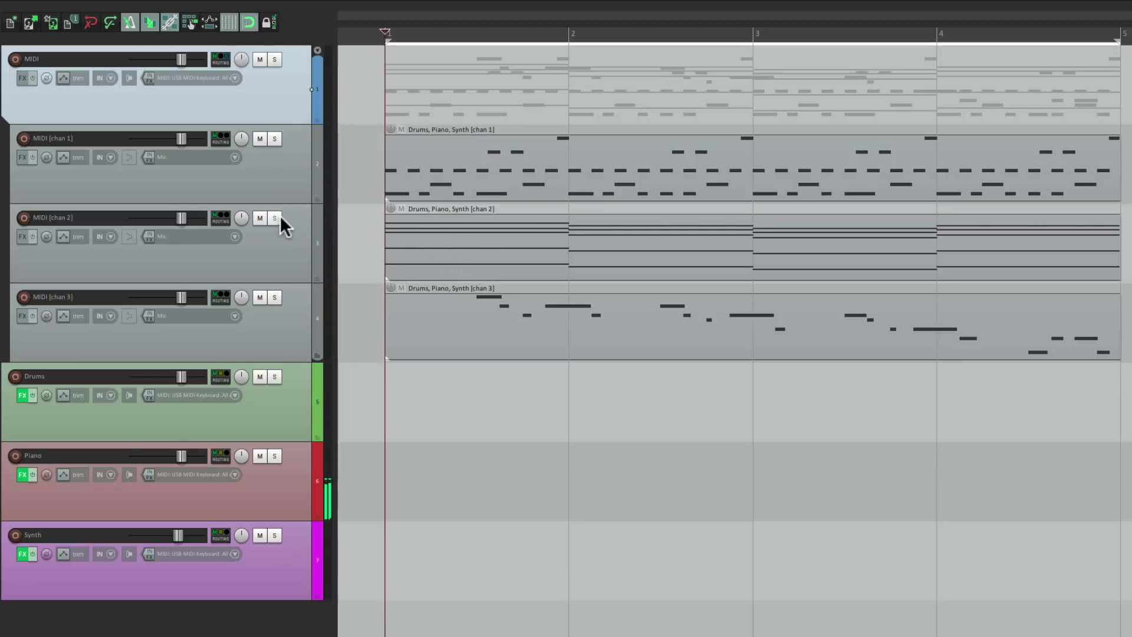
{"action": "left_click", "coordinate": [277, 296]}
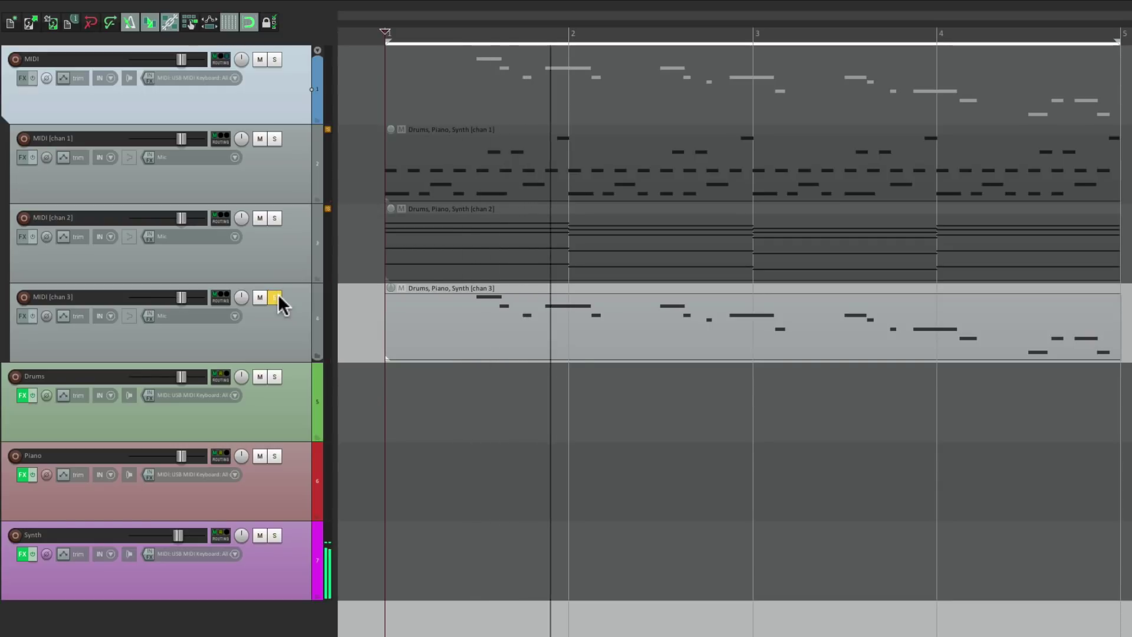
{"action": "key", "text": "space"}
{"action": "left_click", "coordinate": [278, 294]}
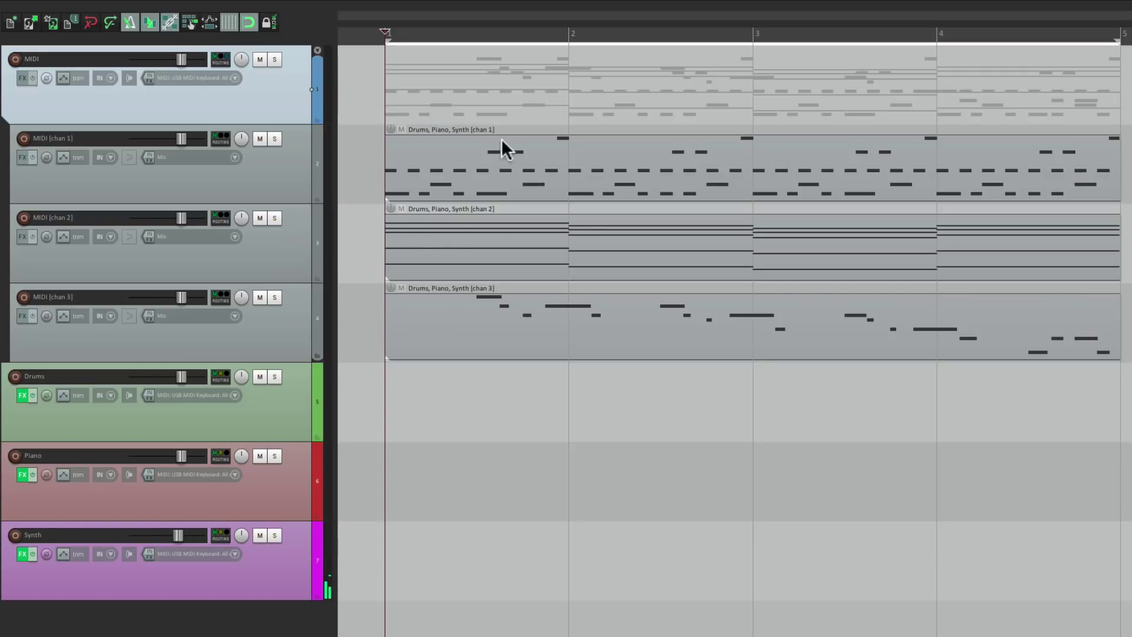
Open the chan 1 item in the MIDI editor, play its drum notes, then close it.
{"action": "double_click", "coordinate": [504, 168]}
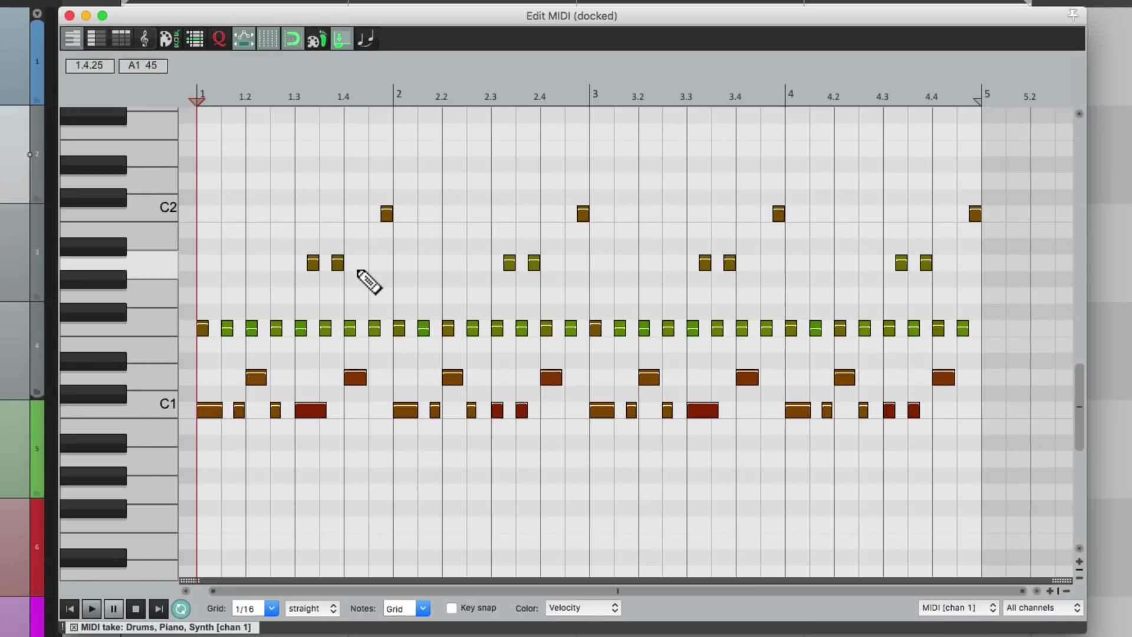
{"action": "key", "text": "space"}
{"action": "scroll", "coordinate": [457, 337], "scroll_direction": "up", "scroll_amount": 3}
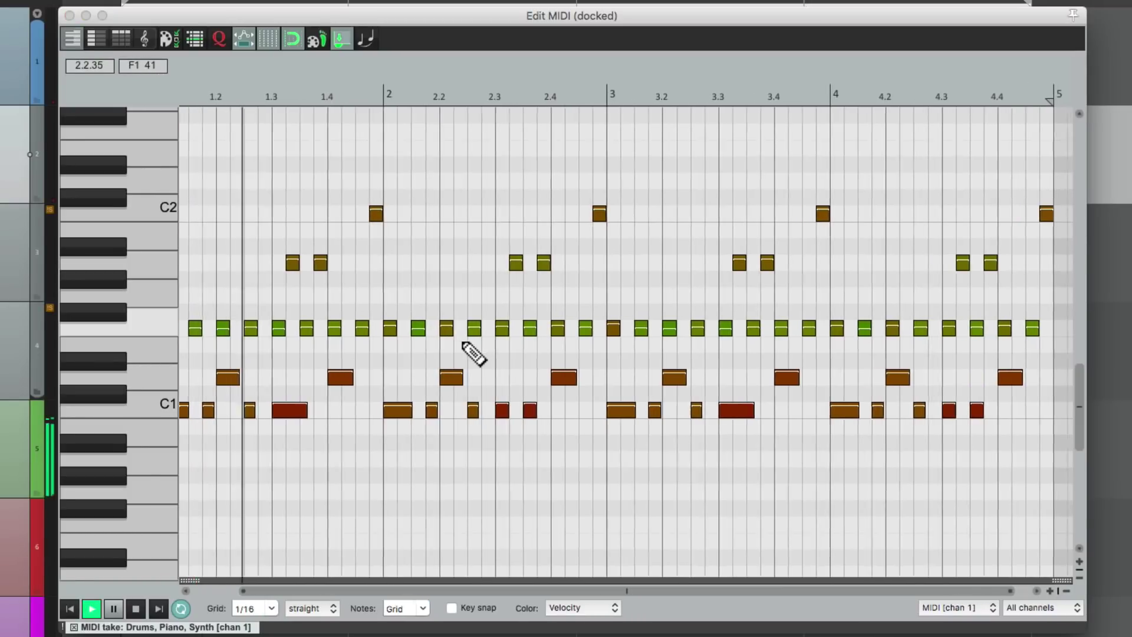
{"action": "scroll", "coordinate": [472, 352], "scroll_direction": "left", "scroll_amount": 2}
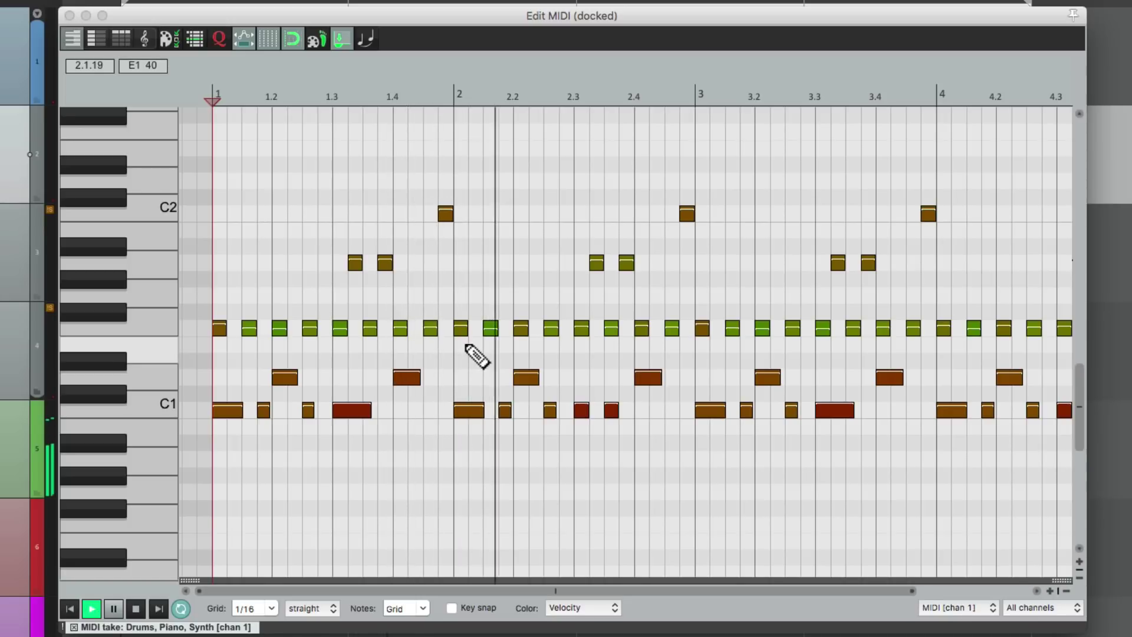
{"action": "key", "text": "space"}
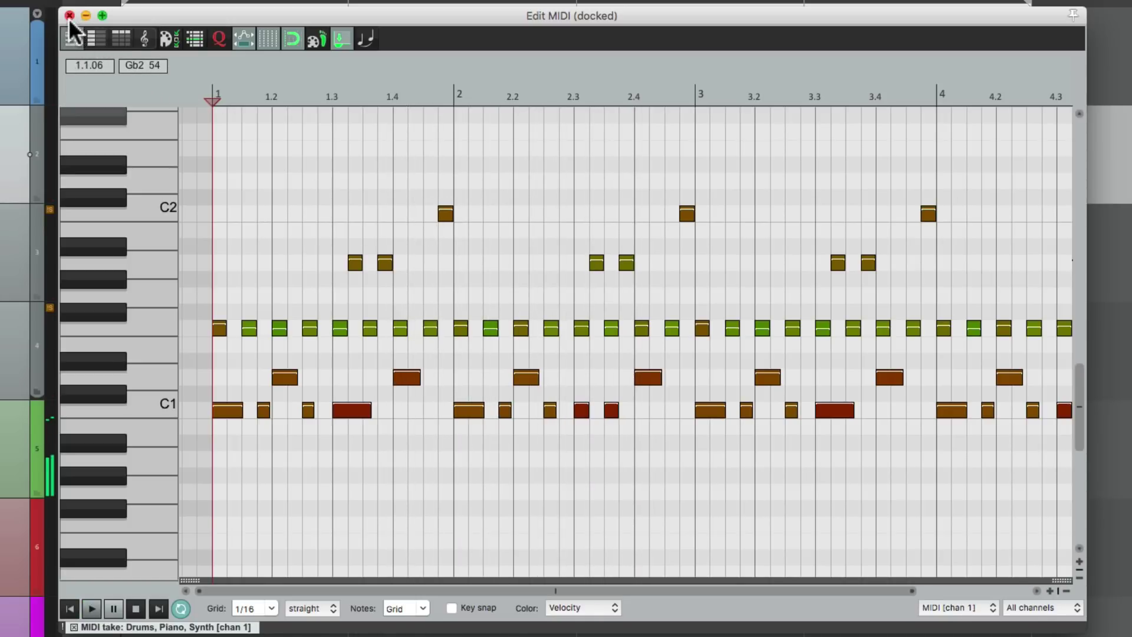
{"action": "left_click", "coordinate": [69, 15]}
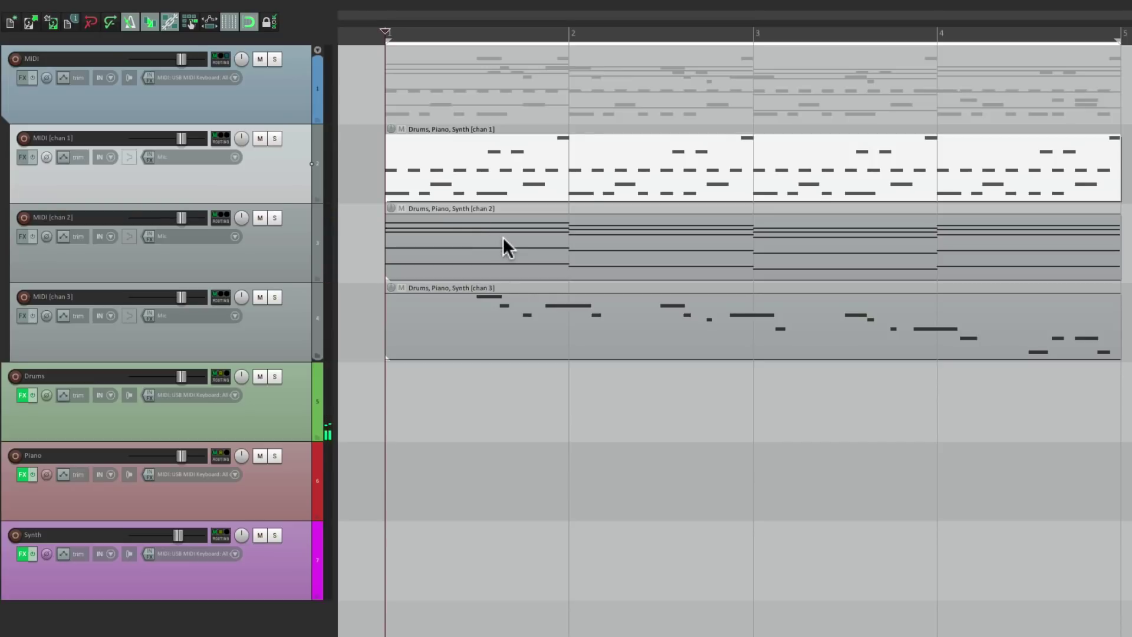
Open and play the chan 2 piano take, then switch to the chan 3 synth take.
{"action": "double_click", "coordinate": [440, 239]}
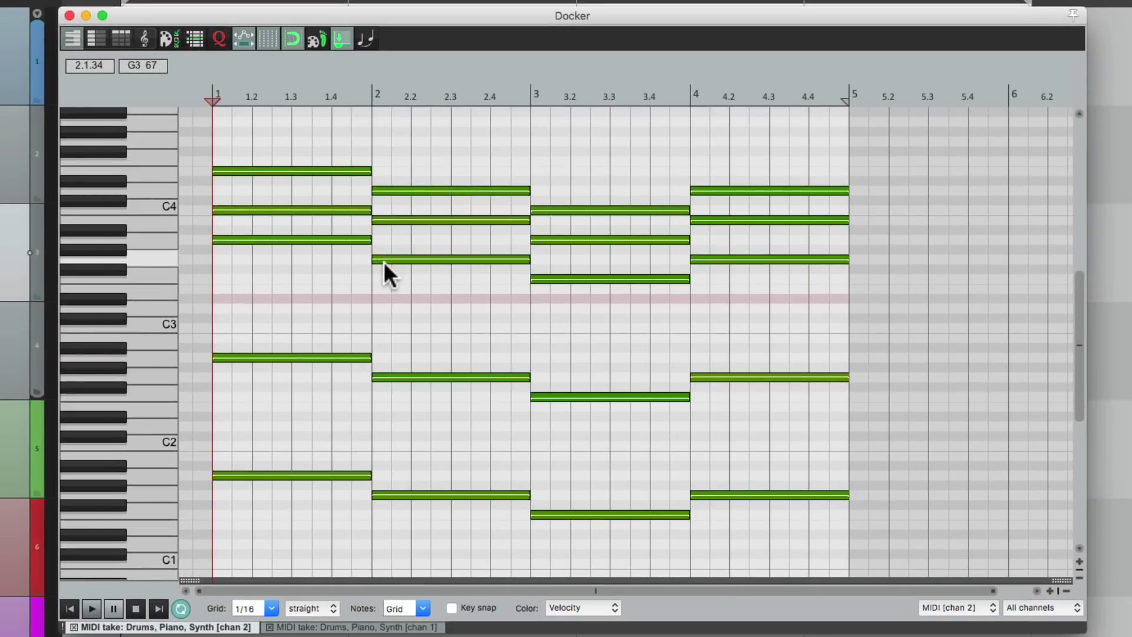
{"action": "key", "text": "space"}
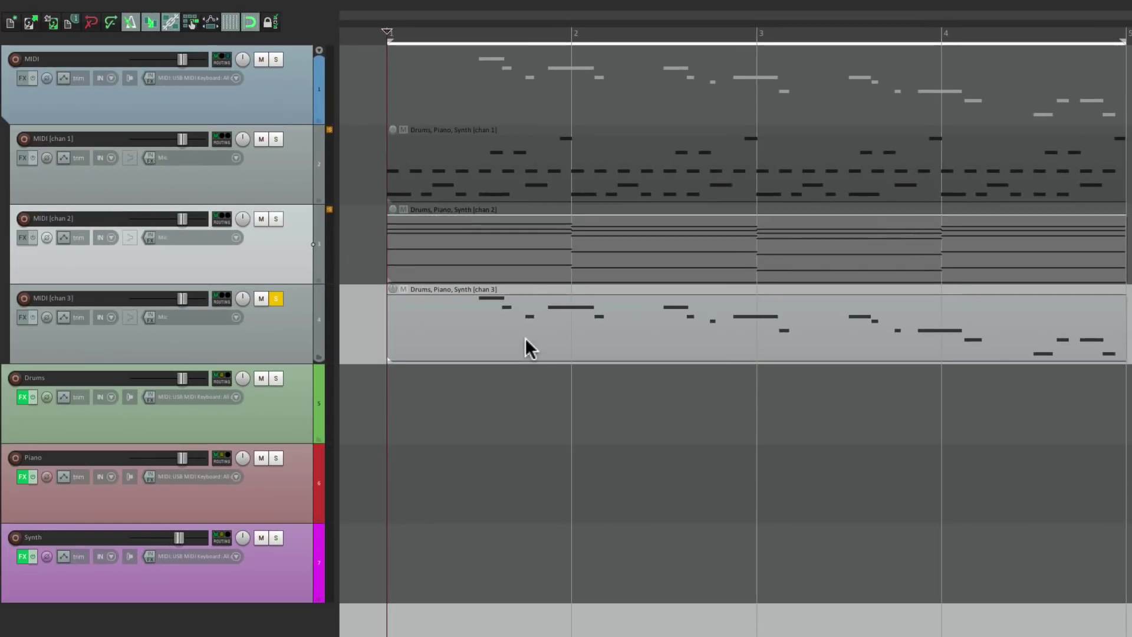
{"action": "double_click", "coordinate": [484, 342]}
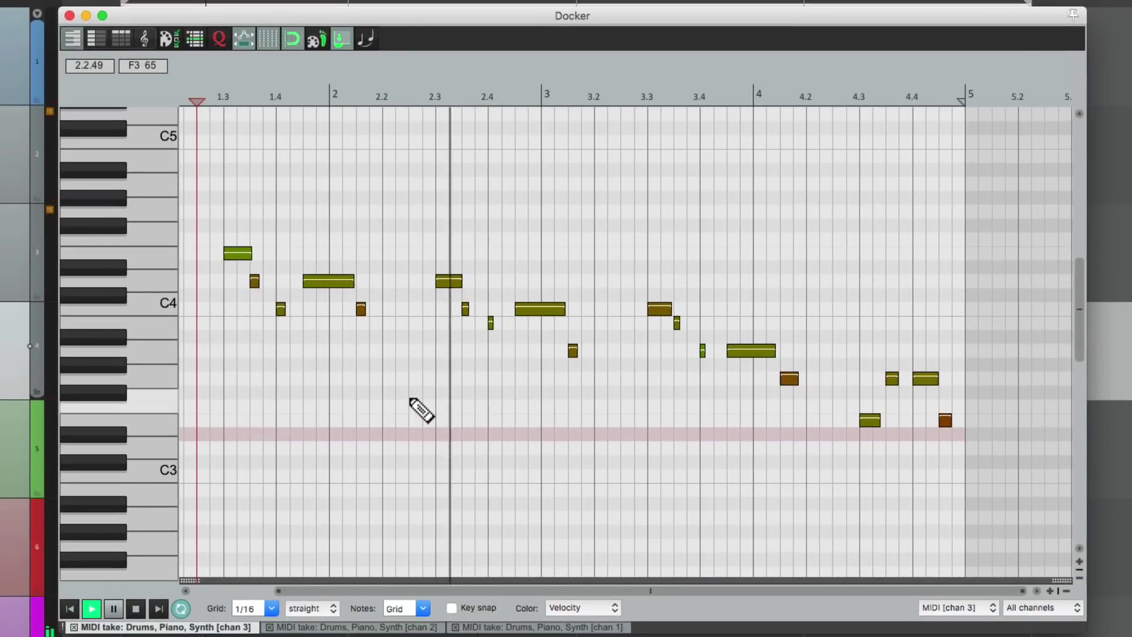
{"action": "key", "text": "space"}
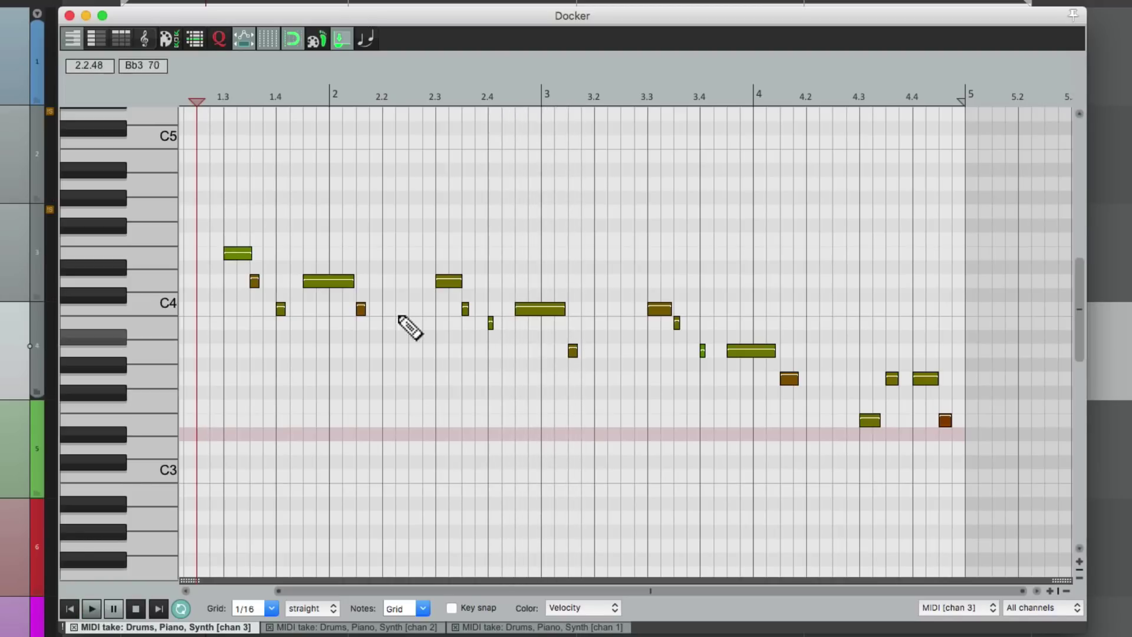
Move the chan 1, 2 and 3 items onto Drums, Piano and Synth at bar 1, then select the four MIDI tracks.
{"action": "left_click", "coordinate": [69, 15]}
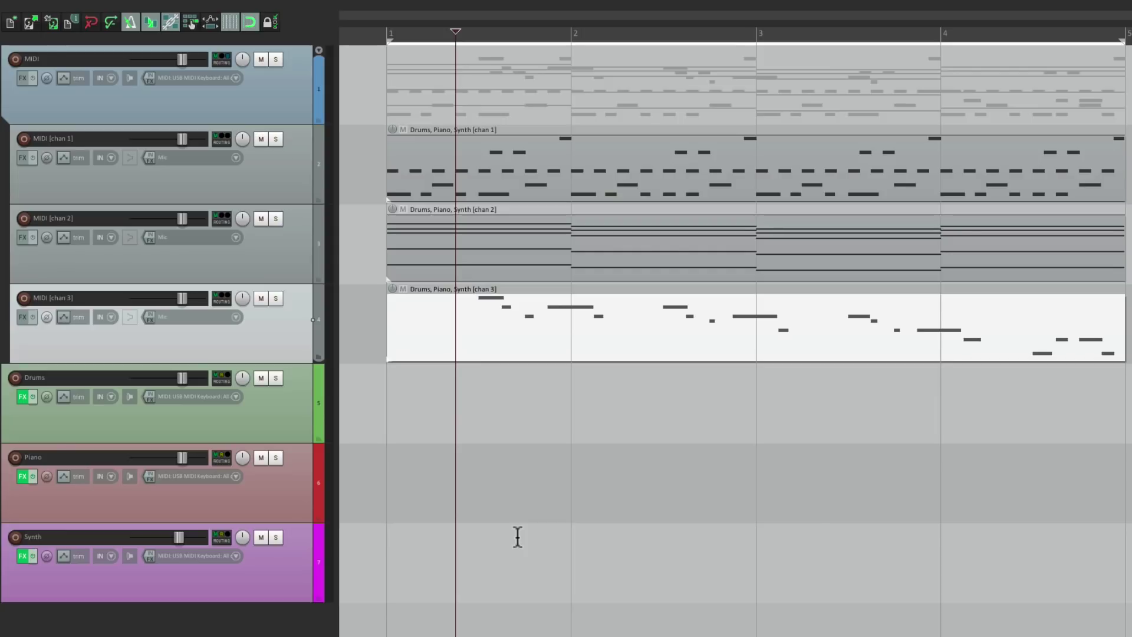
{"action": "left_click_drag", "start_coordinate": [477, 143], "coordinate": [513, 394]}
{"action": "left_click_drag", "start_coordinate": [473, 256], "coordinate": [493, 505]}
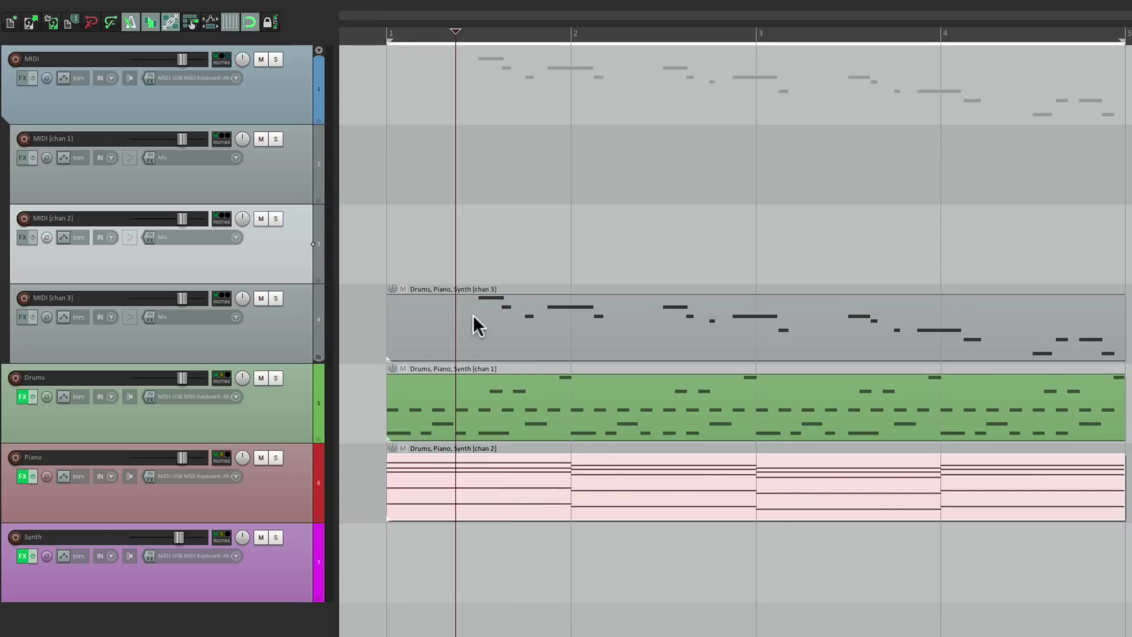
{"action": "left_click_drag", "start_coordinate": [473, 315], "coordinate": [484, 581]}
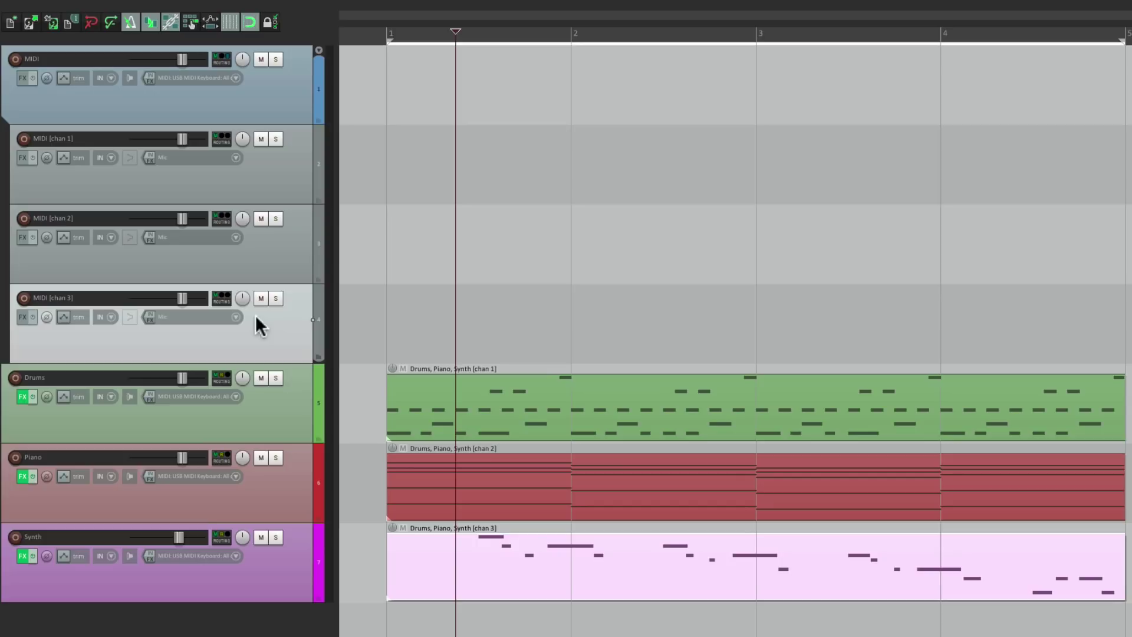
{"action": "left_click", "coordinate": [279, 93], "text": "shift"}
Delete the four MIDI tracks and play the Drums track soloed from just before bar 1.
{"action": "key", "text": "Delete"}
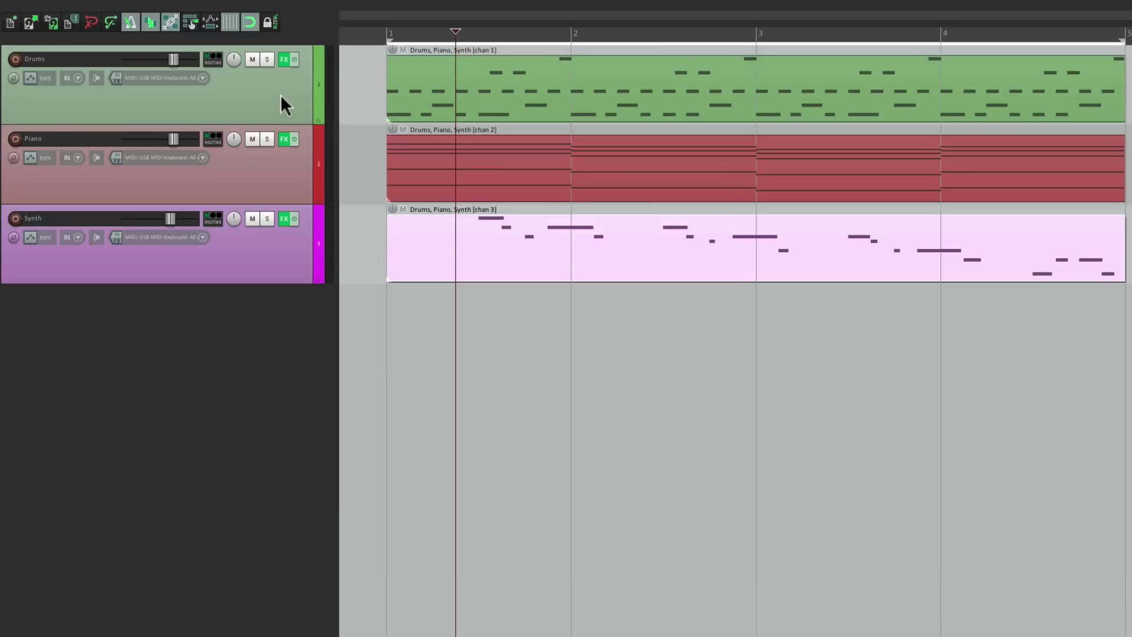
{"action": "scroll", "coordinate": [281, 95], "scroll_direction": "up", "scroll_amount": 3}
{"action": "scroll", "coordinate": [281, 94], "scroll_direction": "up", "scroll_amount": 2}
{"action": "left_click", "coordinate": [373, 101]}
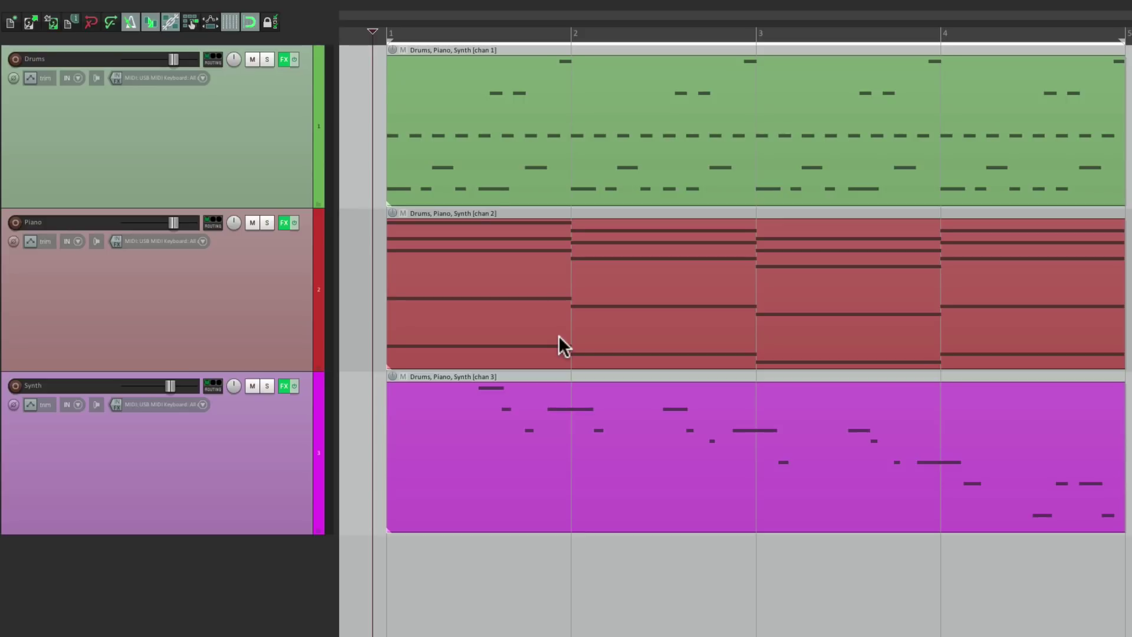
{"action": "left_click", "coordinate": [269, 58]}
{"action": "key", "text": "space"}
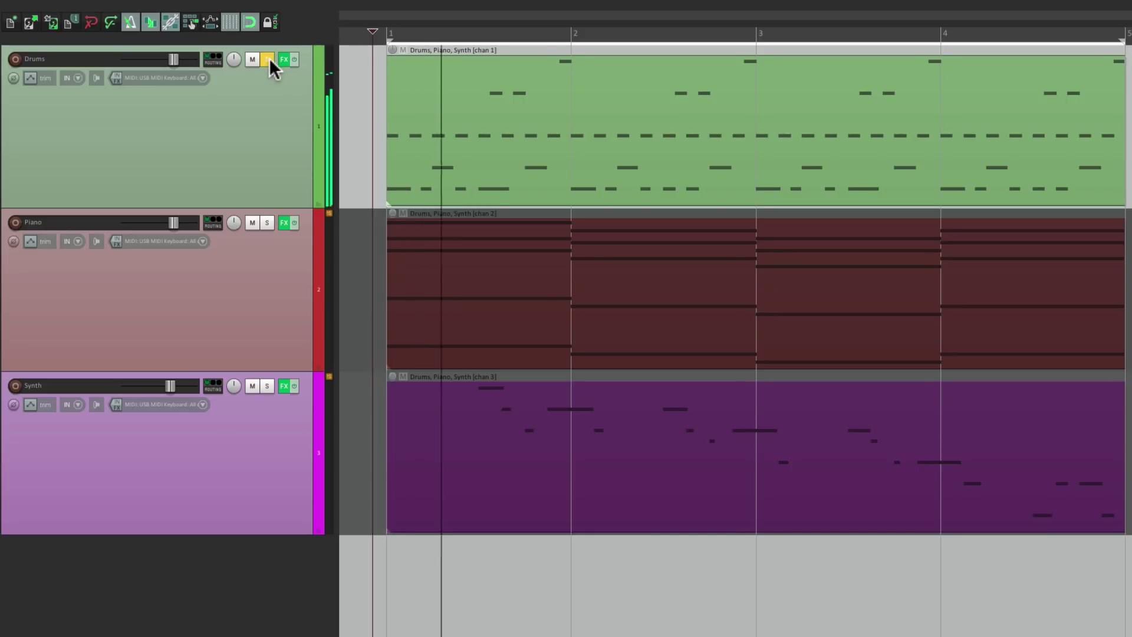
Audition Piano and then Synth soloed, unsoloing each and stopping playback.
{"action": "left_click", "coordinate": [269, 57]}
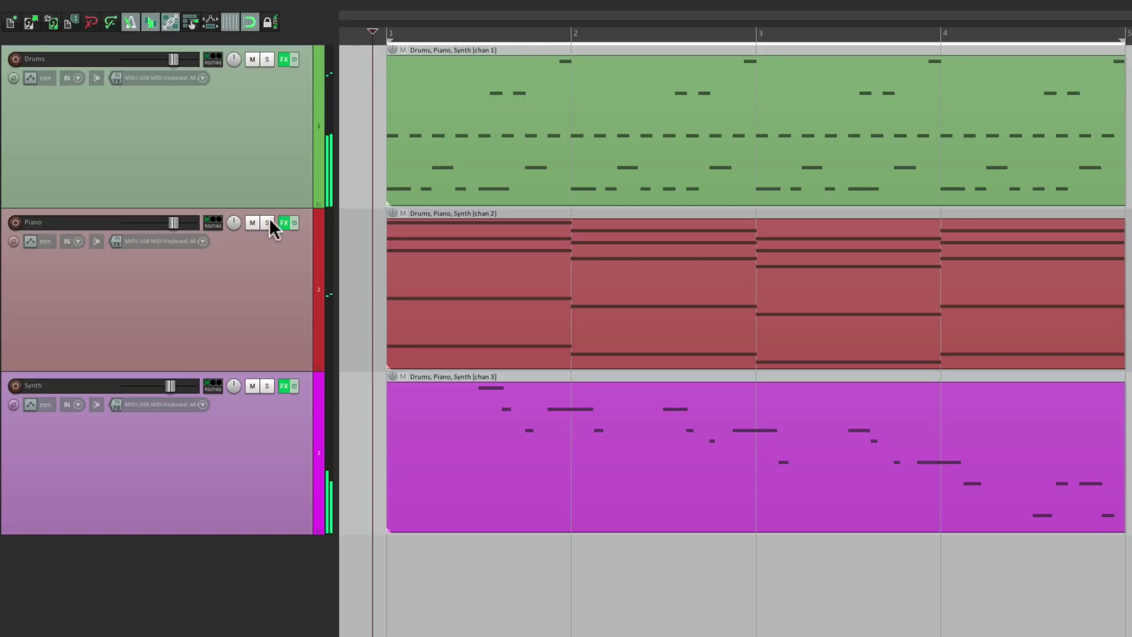
{"action": "left_click", "coordinate": [268, 224]}
{"action": "key", "text": "space"}
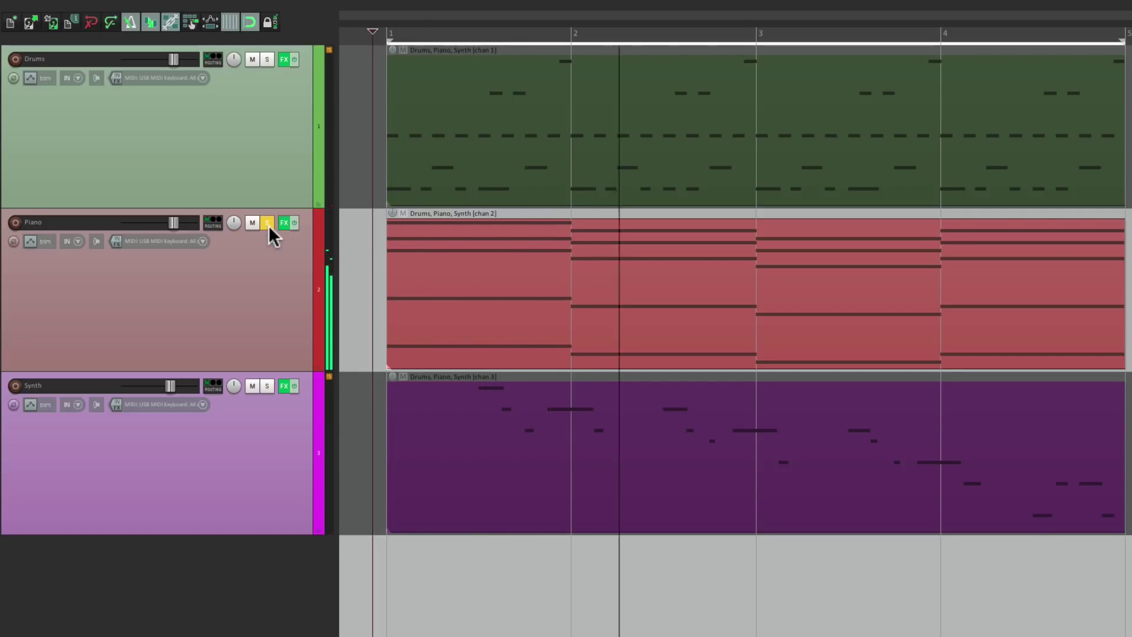
{"action": "left_click", "coordinate": [267, 224]}
{"action": "left_click", "coordinate": [264, 386]}
{"action": "key", "text": "space"}
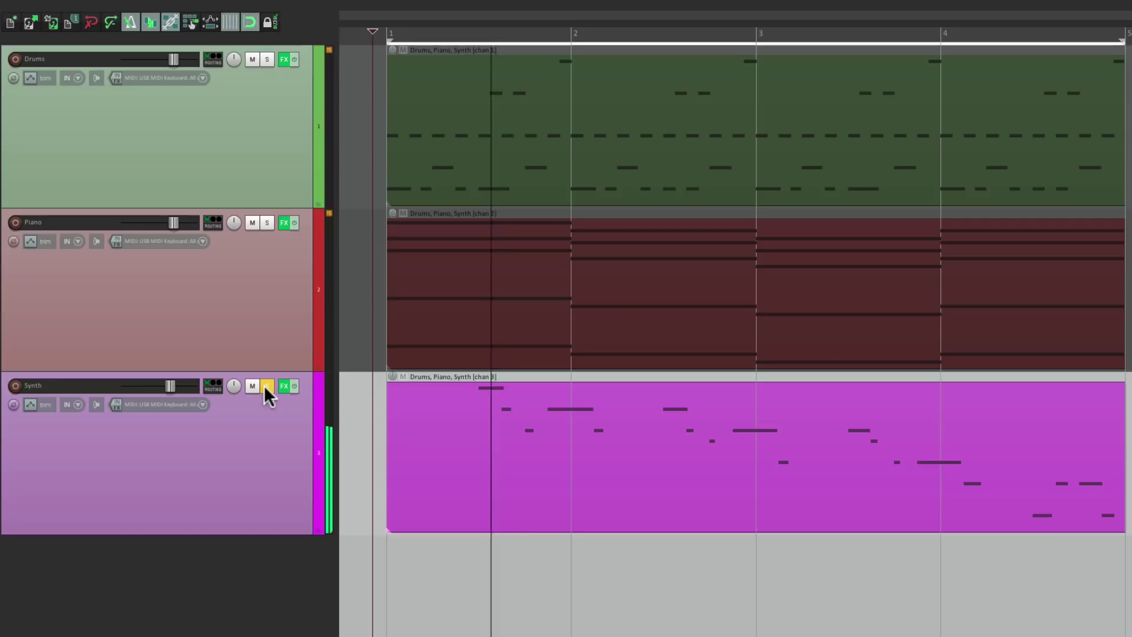
{"action": "left_click", "coordinate": [265, 386]}
{"action": "key", "text": "space"}
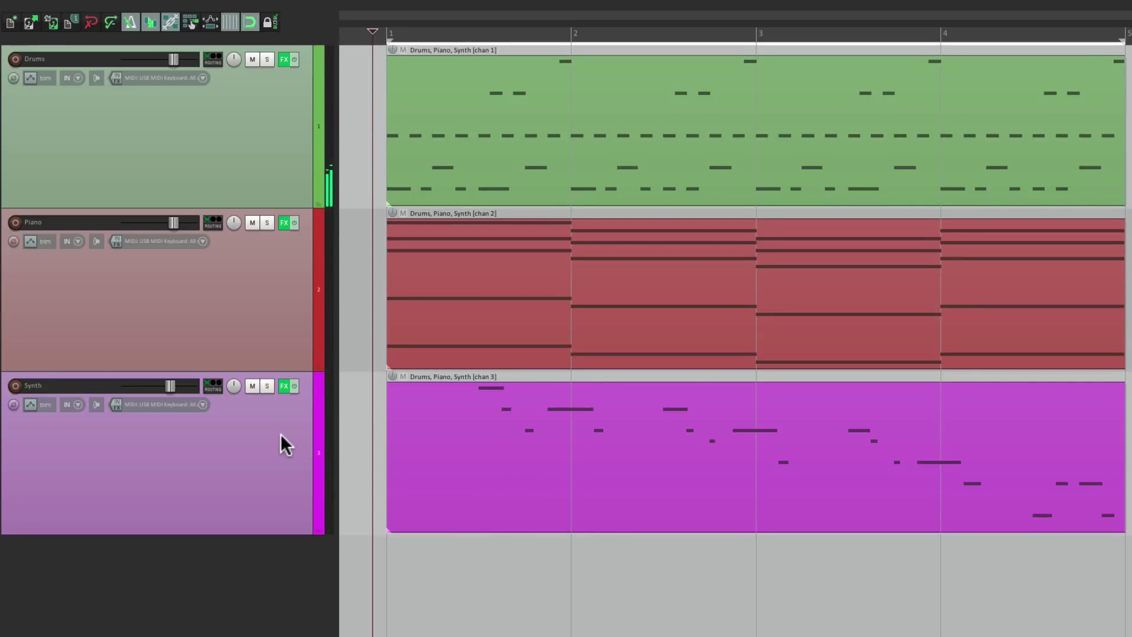
{"action": "double_click", "coordinate": [420, 116]}
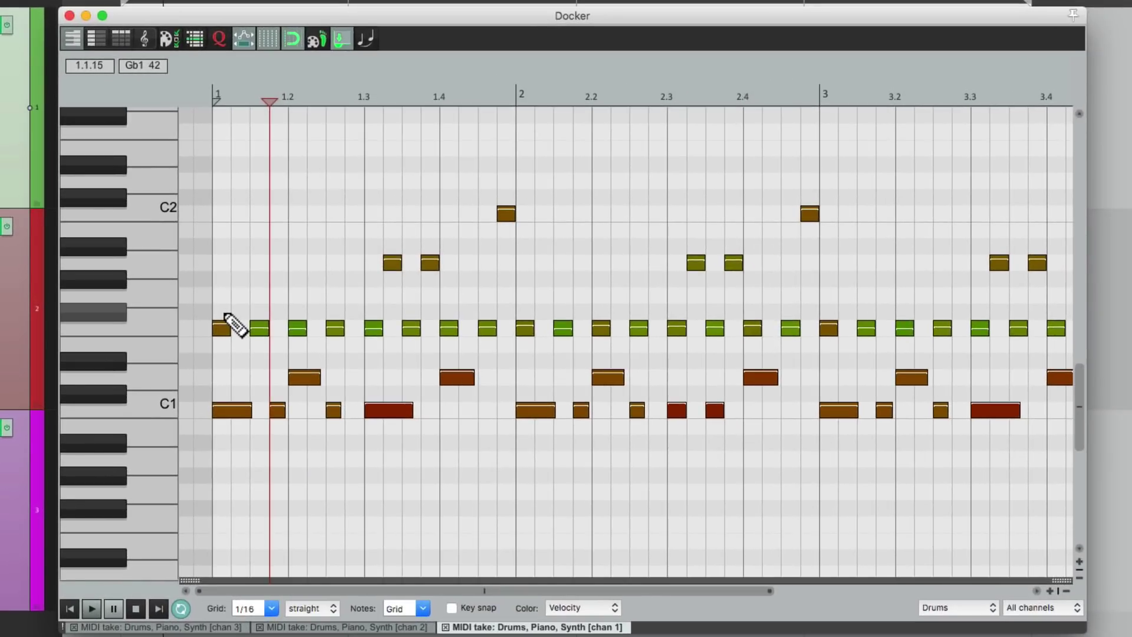
{"action": "left_click", "coordinate": [160, 402]}
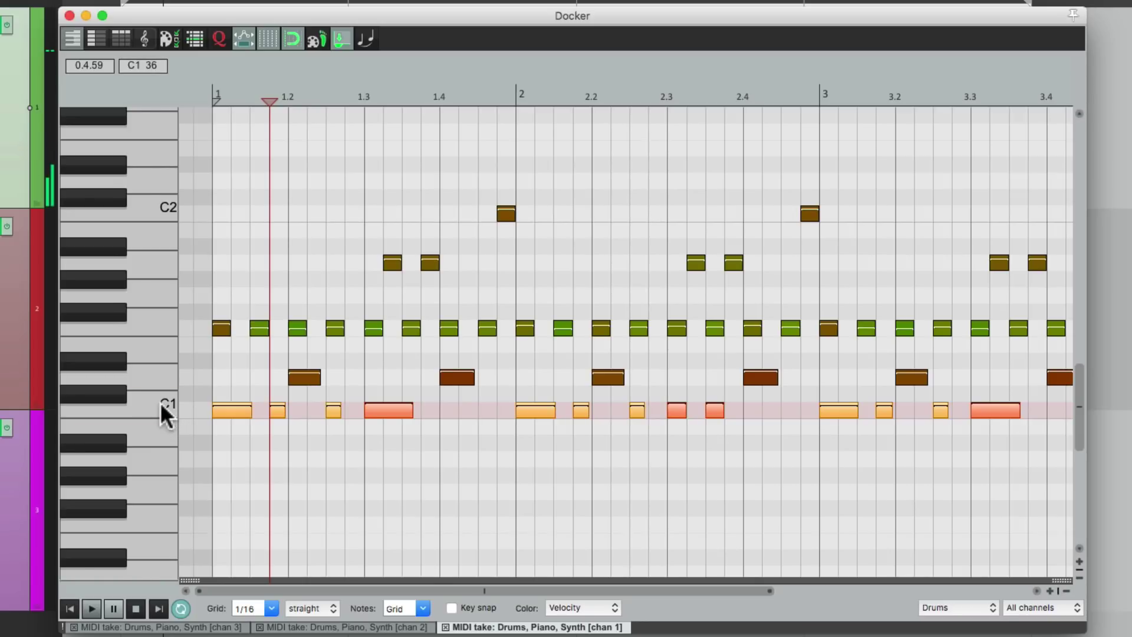
{"action": "left_click", "coordinate": [151, 369]}
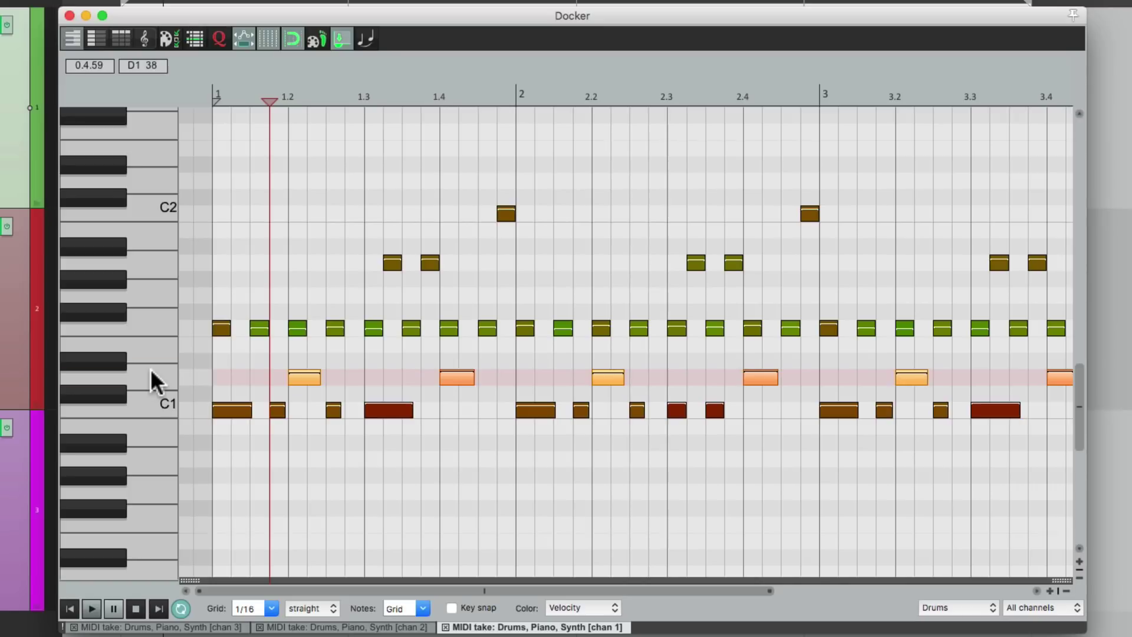
{"action": "left_click", "coordinate": [147, 322]}
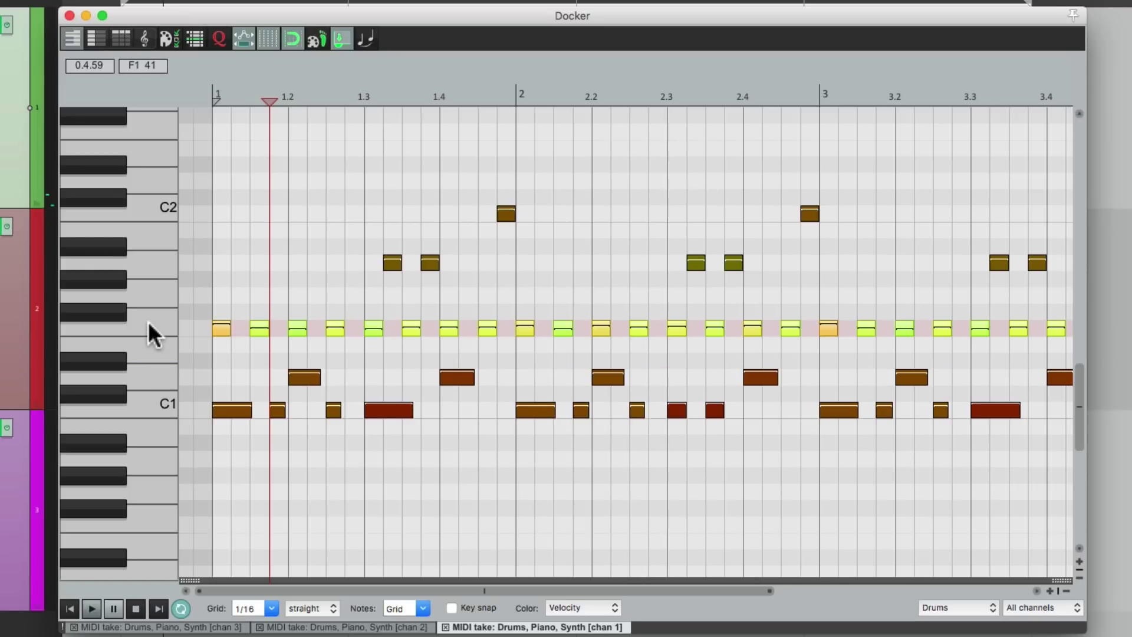
{"action": "left_click", "coordinate": [150, 270]}
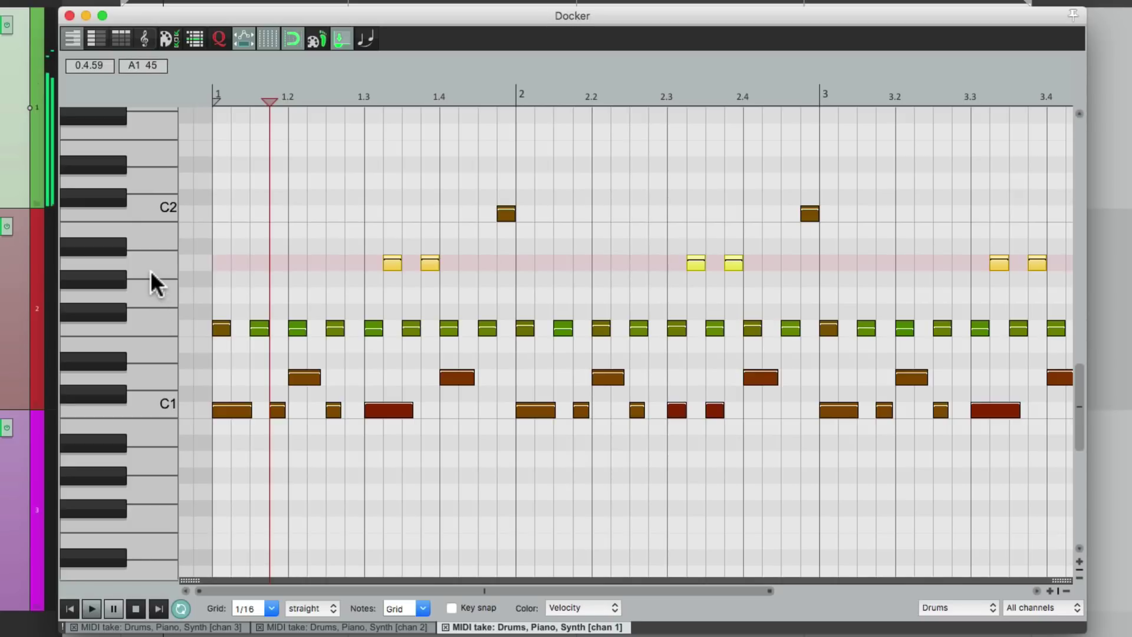
{"action": "left_click", "coordinate": [155, 203]}
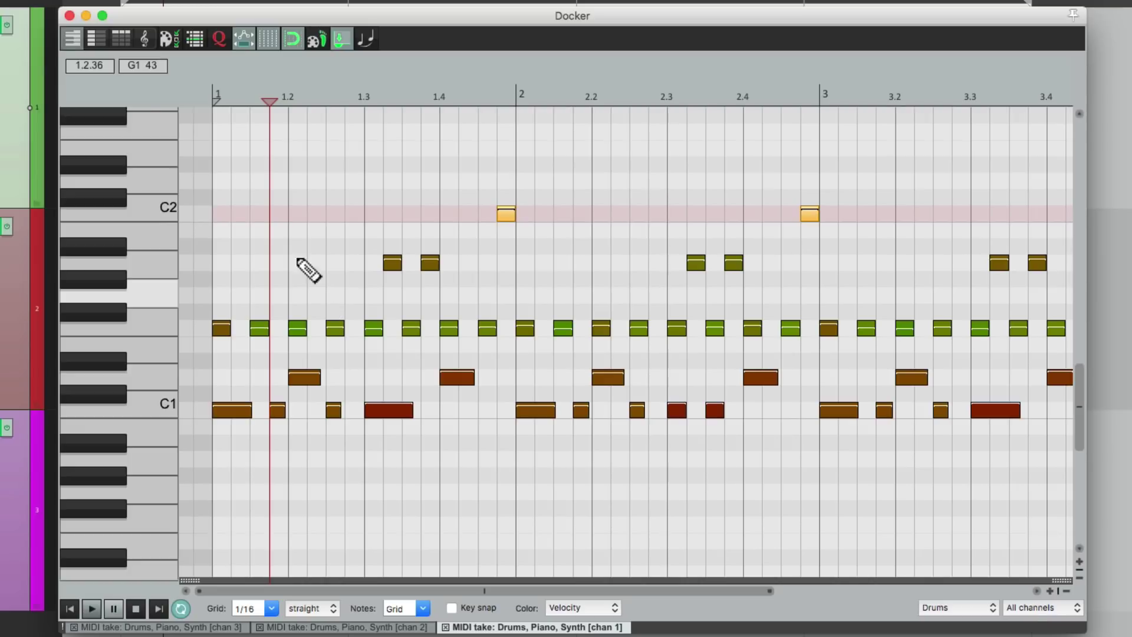
{"action": "left_click", "coordinate": [69, 16]}
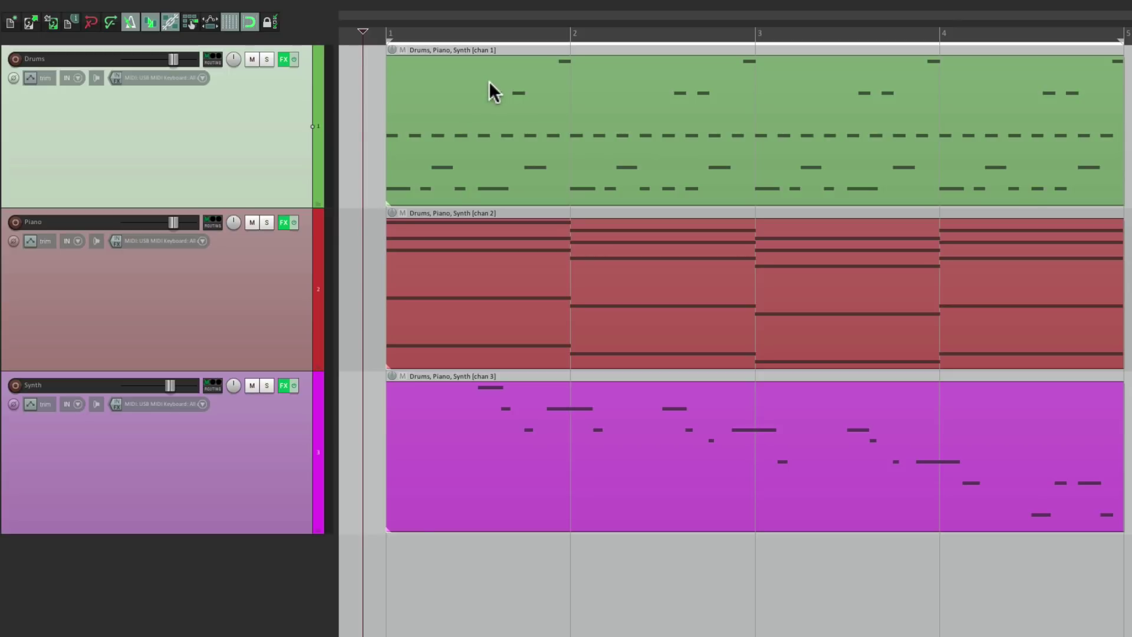
Select the Drums item and bring up its Explode MIDI item by note row (pitch) option.
{"action": "left_click", "coordinate": [489, 82]}
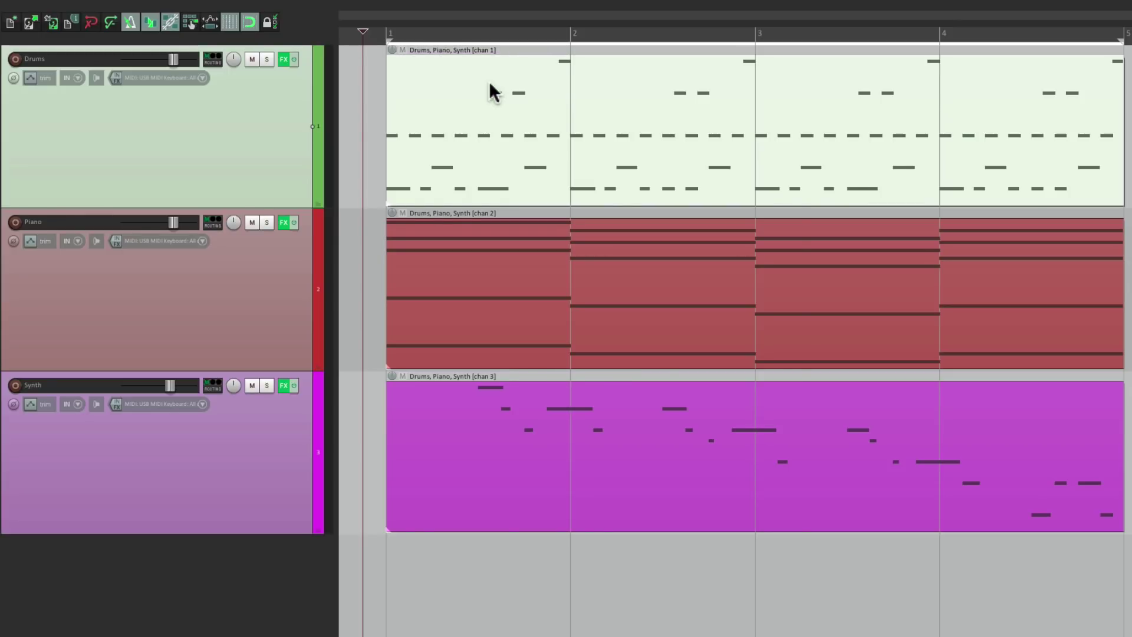
{"action": "right_click", "coordinate": [489, 81]}
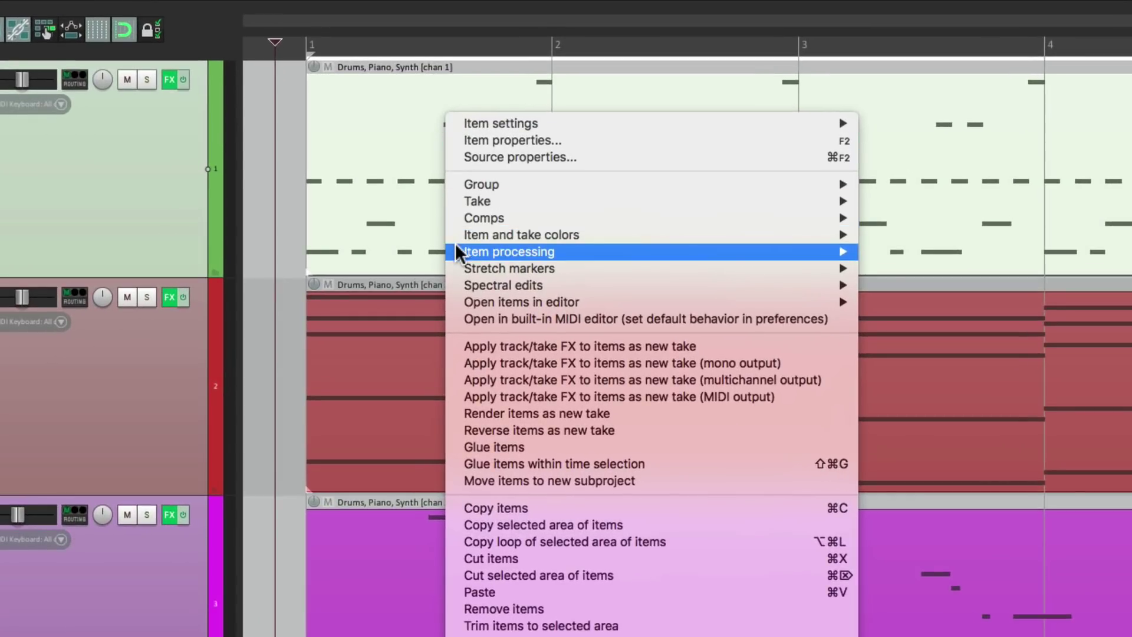
{"action": "mouse_move", "coordinate": [457, 248]}
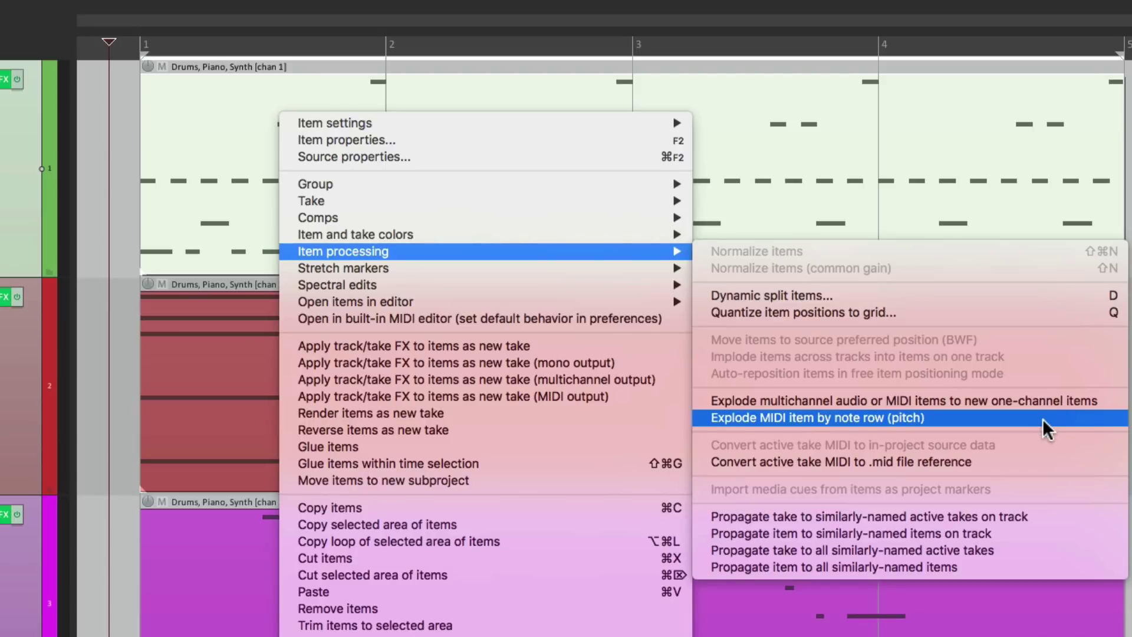
Explode the Drums item by pitch, delete the original item, and audition Drums [F1] solo.
{"action": "left_click", "coordinate": [1042, 419]}
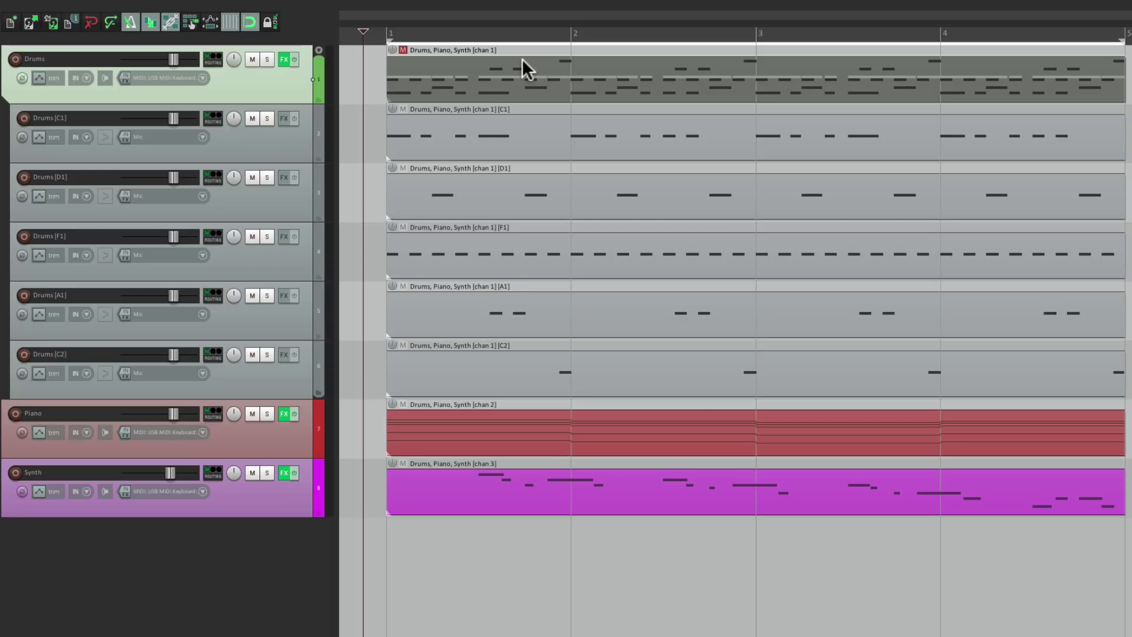
{"action": "key", "text": "Delete"}
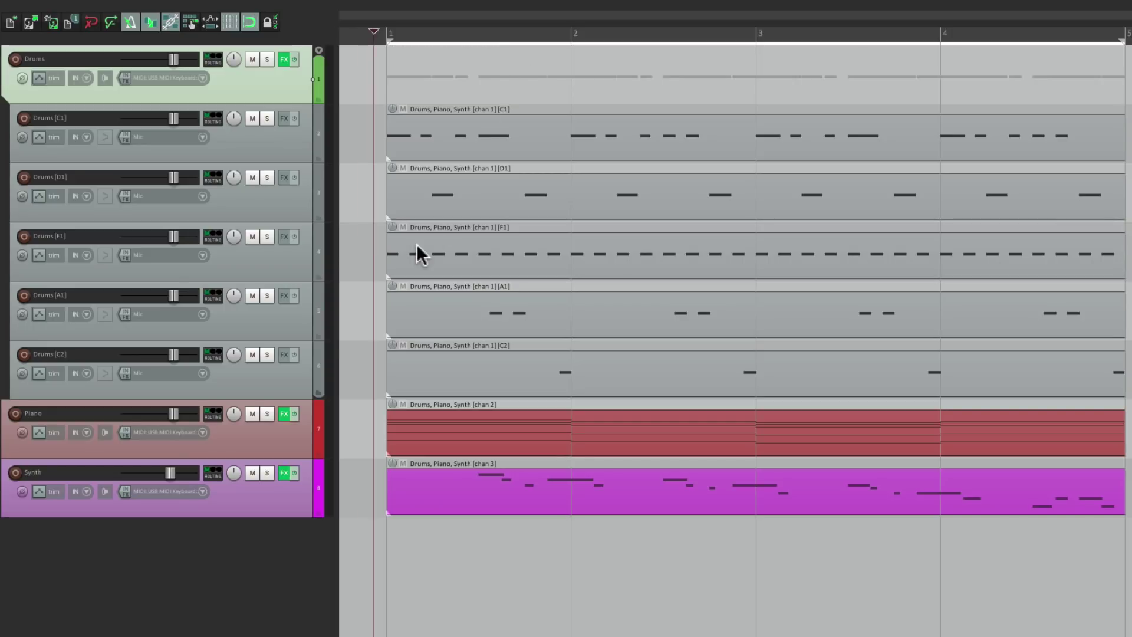
{"action": "left_click", "coordinate": [267, 236]}
{"action": "key", "text": "space"}
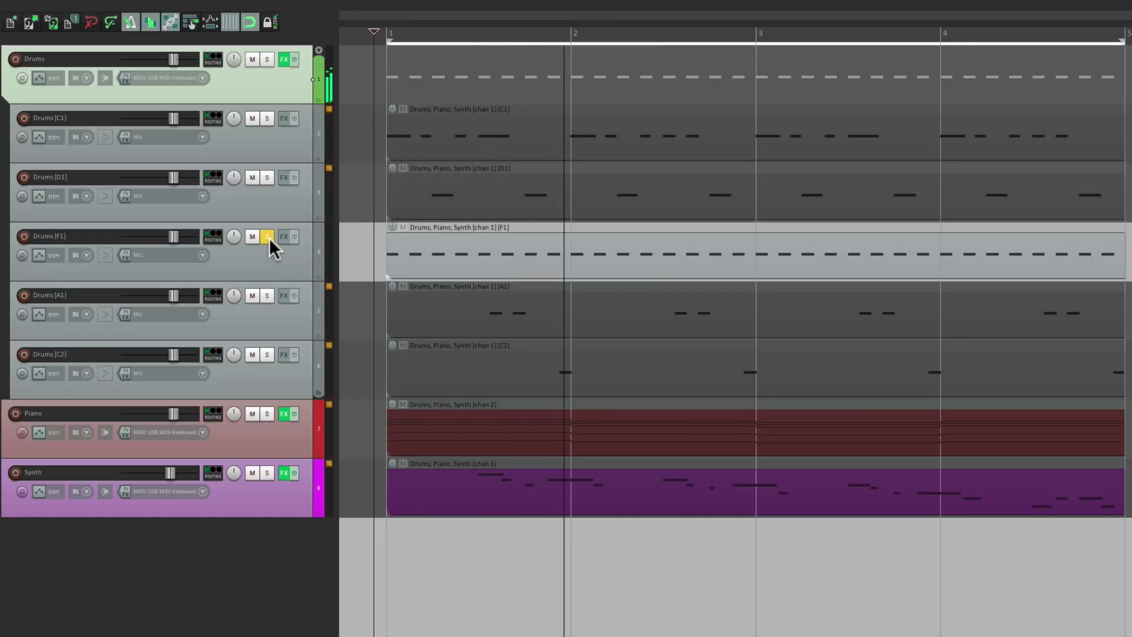
{"action": "key", "text": "space"}
{"action": "left_click", "coordinate": [267, 236]}
Solo and play the Drums [C1] and Drums [D1] tracks one at a time.
{"action": "left_click", "coordinate": [266, 118]}
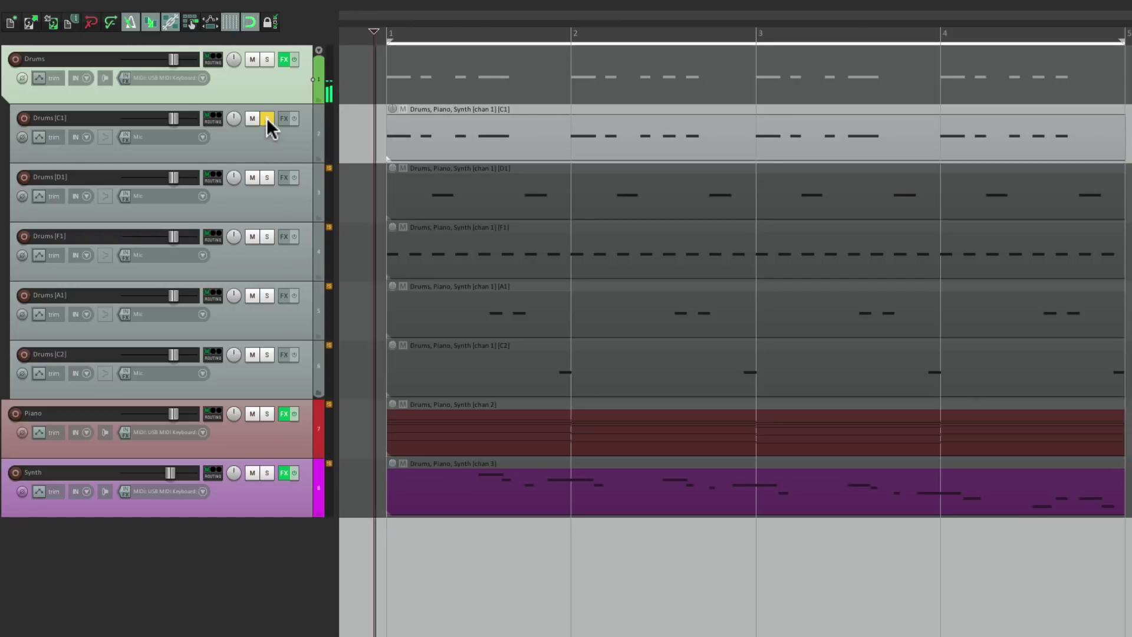
{"action": "key", "text": "space"}
{"action": "key", "text": "space"}
{"action": "left_click", "coordinate": [267, 118]}
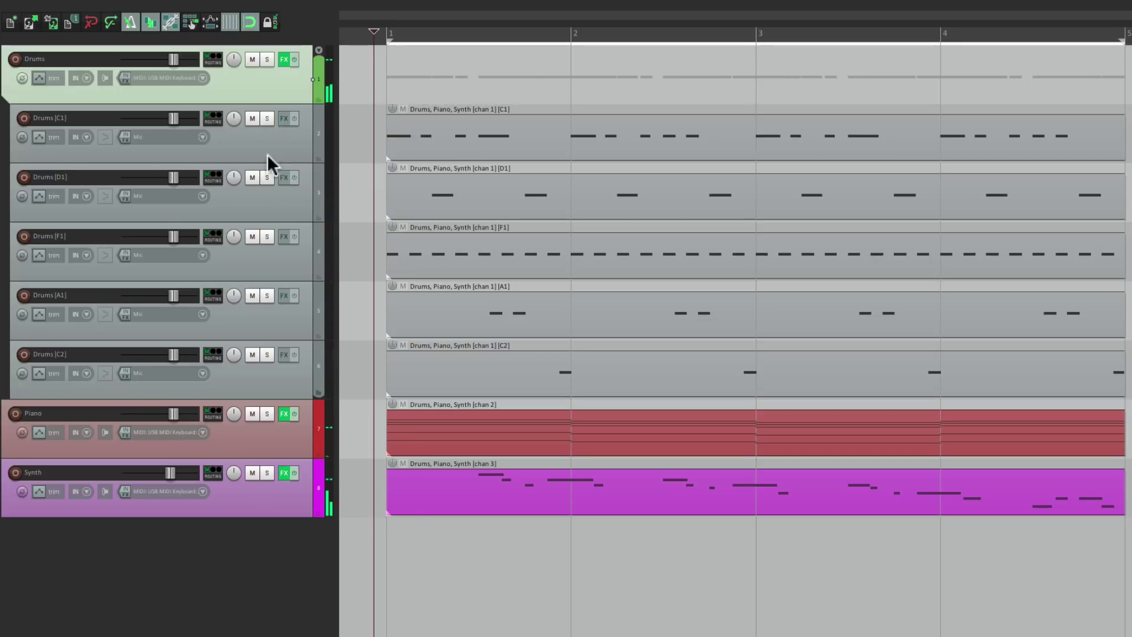
{"action": "left_click", "coordinate": [267, 178]}
{"action": "key", "text": "space"}
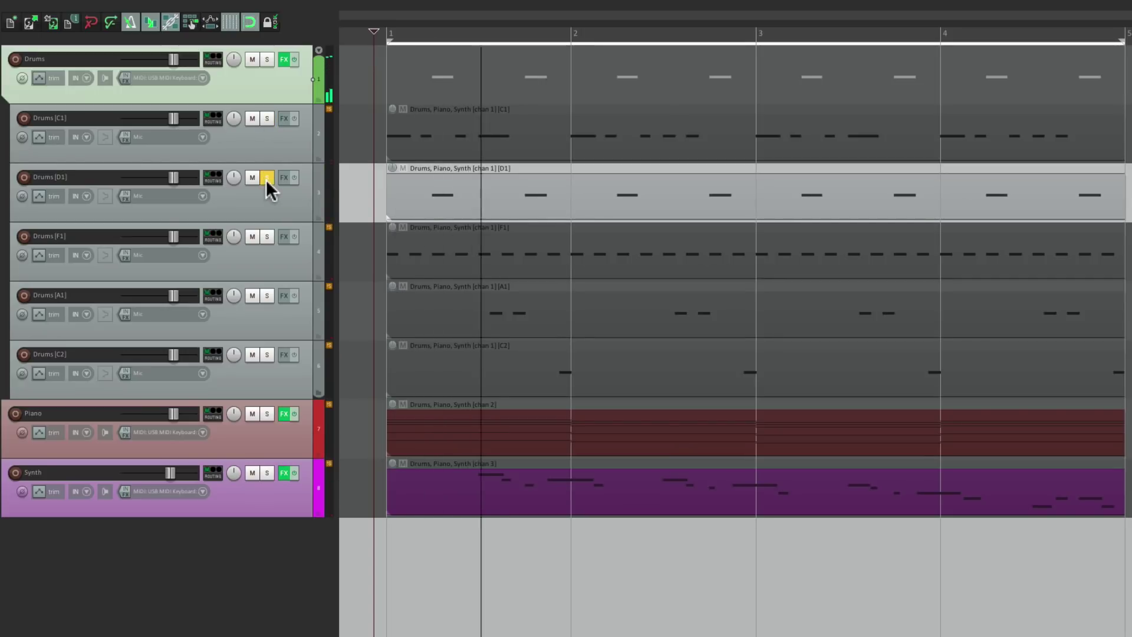
{"action": "key", "text": "space"}
{"action": "left_click", "coordinate": [267, 178]}
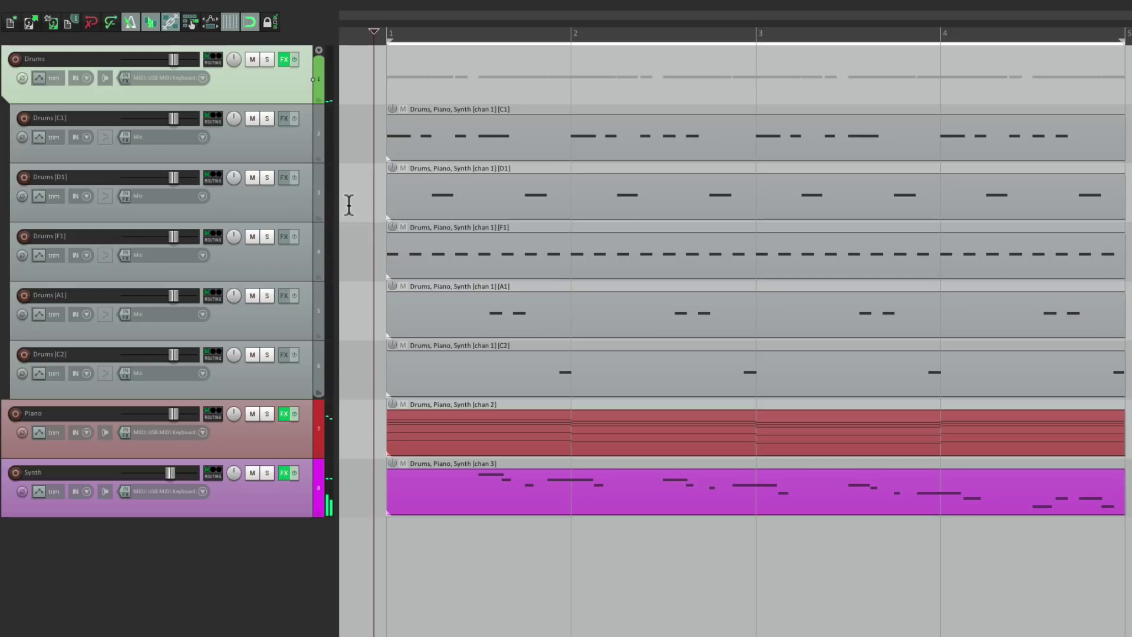
Play the Drums [C1] and [D1] items in the MIDI editor, closing it after each.
{"action": "double_click", "coordinate": [442, 144]}
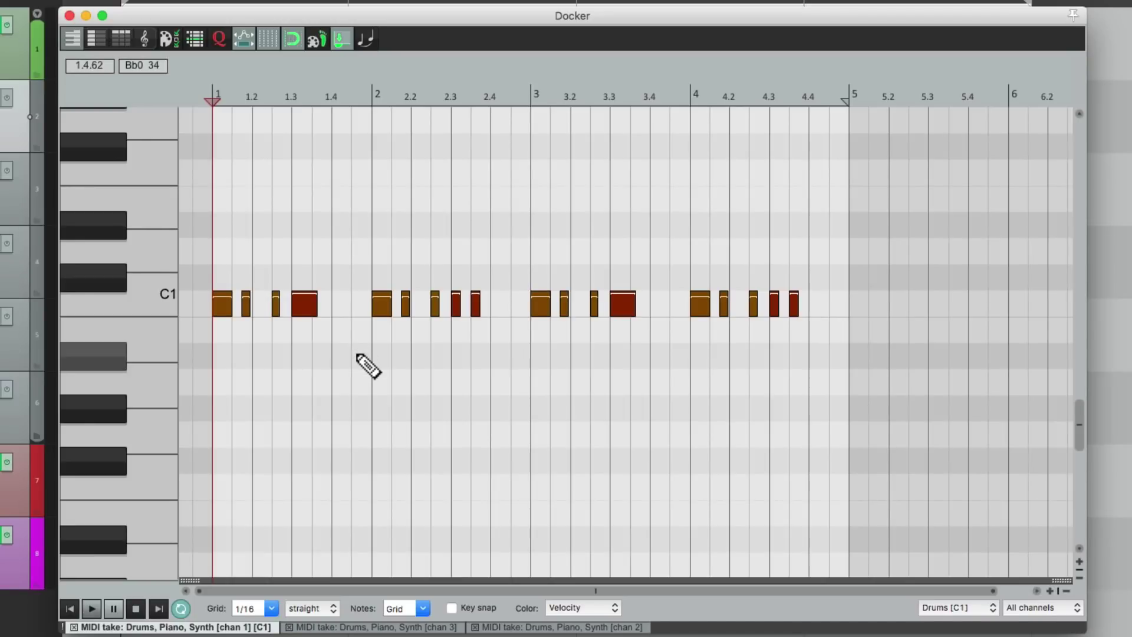
{"action": "key", "text": "space"}
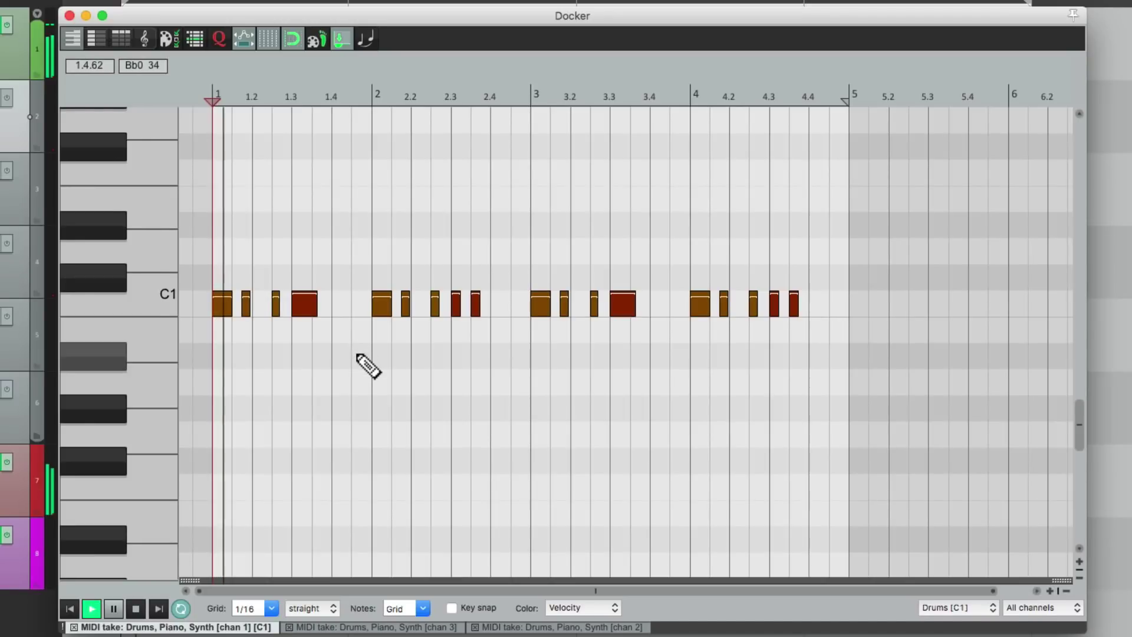
{"action": "scroll", "coordinate": [342, 375], "scroll_direction": "up", "scroll_amount": 2}
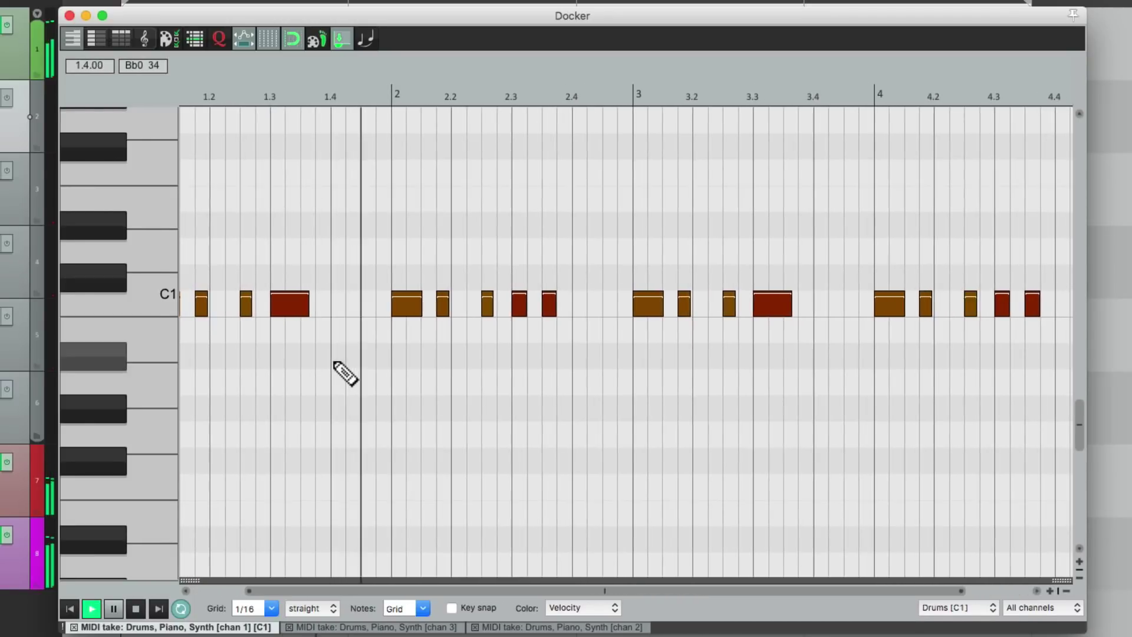
{"action": "left_click", "coordinate": [69, 15]}
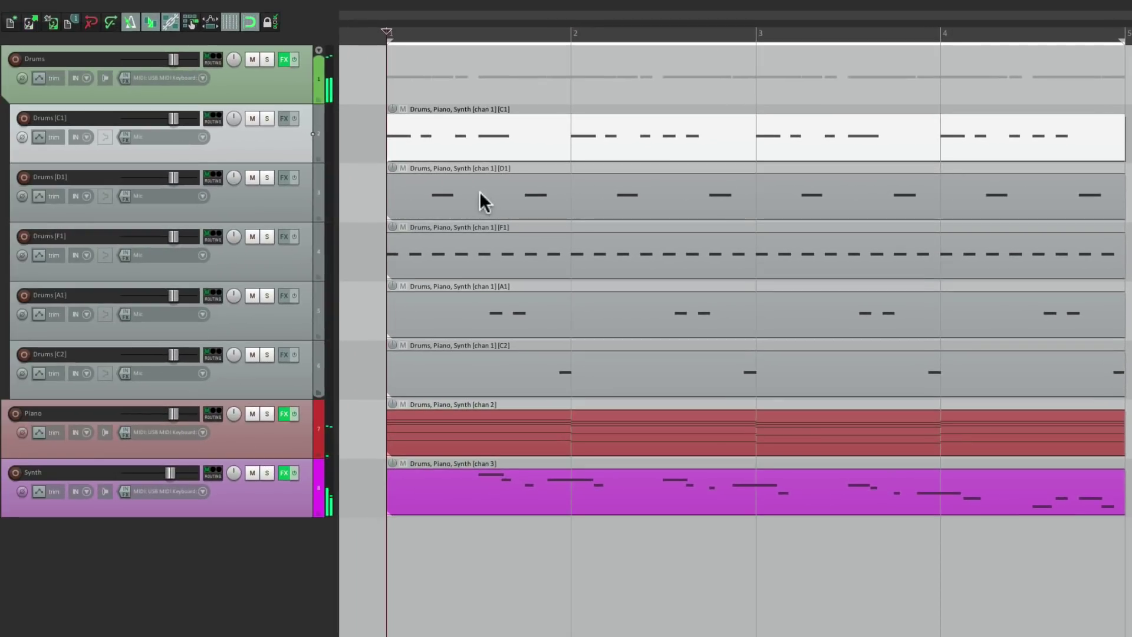
{"action": "double_click", "coordinate": [366, 197]}
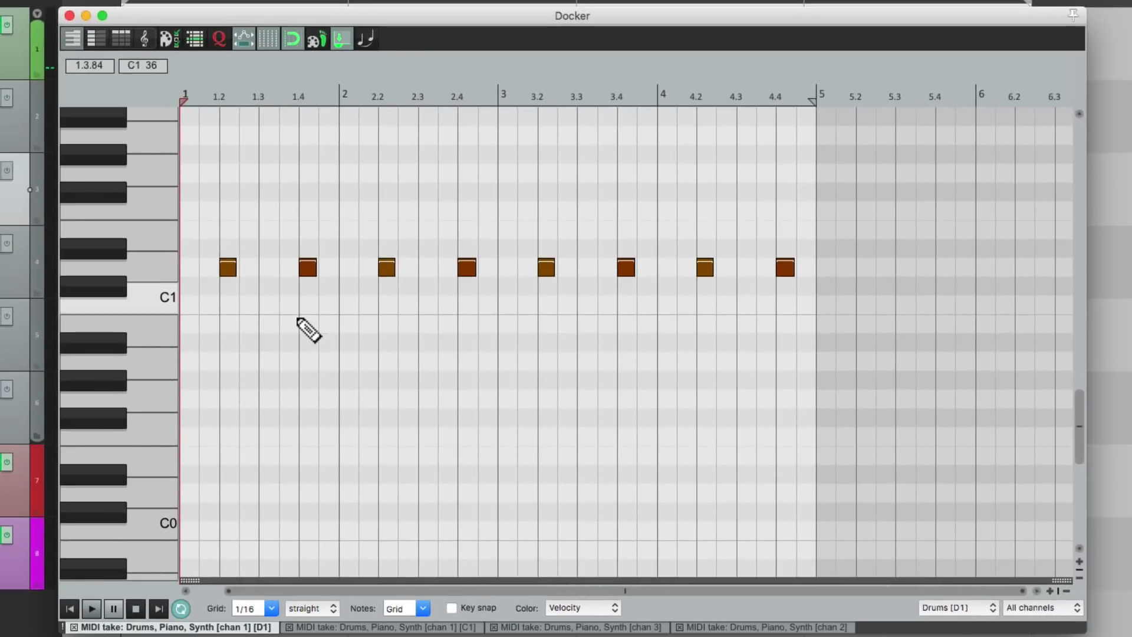
{"action": "key", "text": "space"}
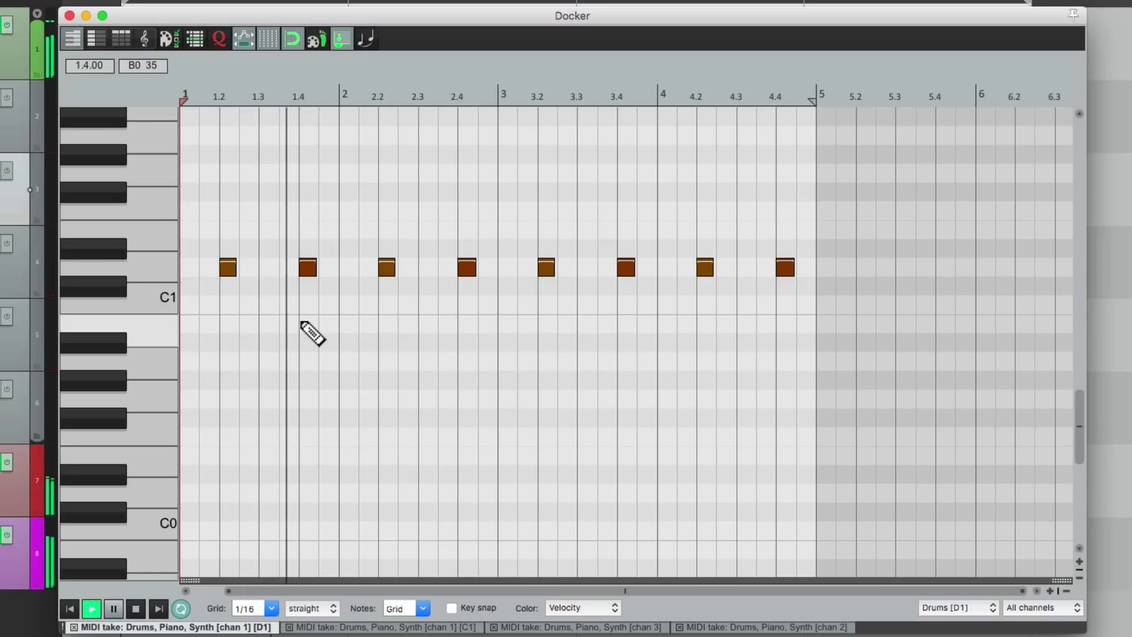
{"action": "key", "text": "space"}
{"action": "left_click", "coordinate": [69, 15]}
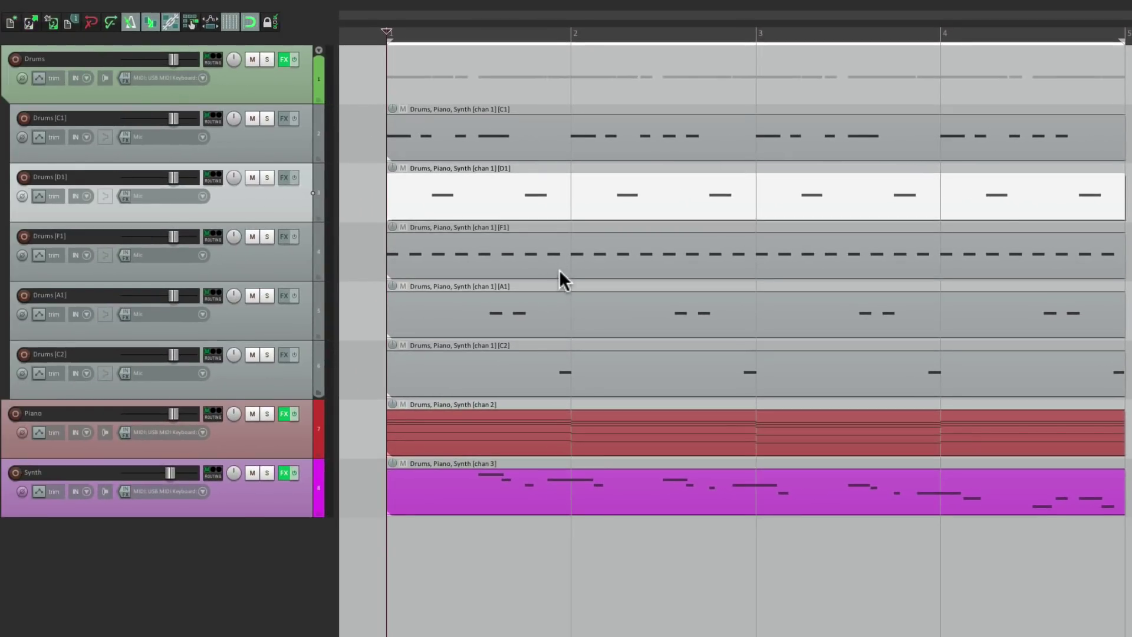
Play the Drums [F1] item in the MIDI editor and unsolo the Drums [F1] track.
{"action": "double_click", "coordinate": [559, 270]}
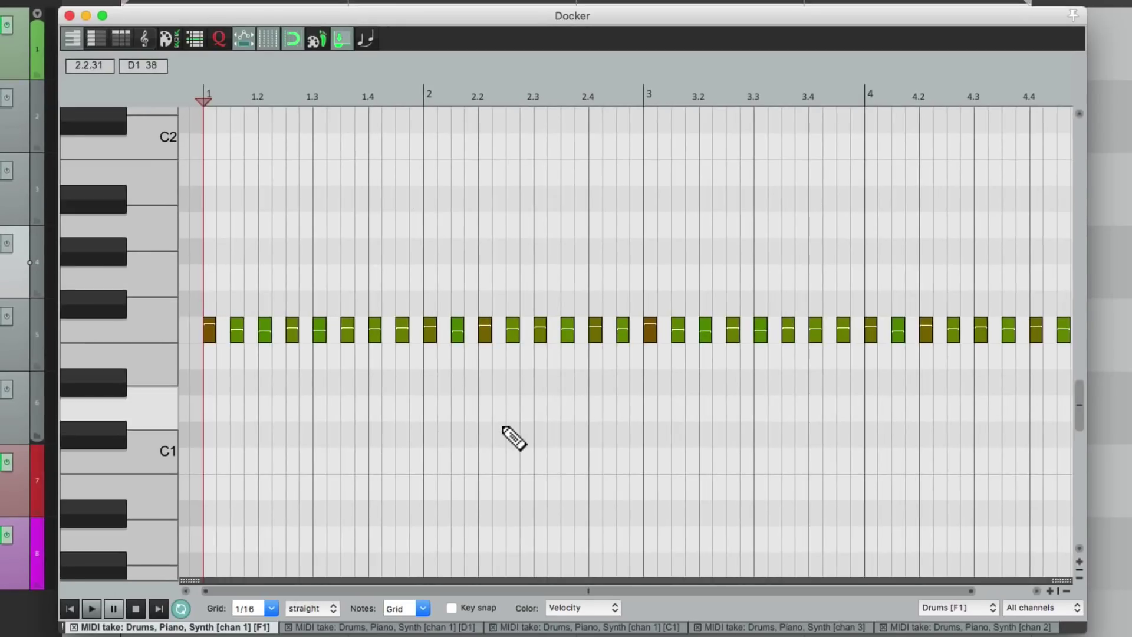
{"action": "key", "text": "space"}
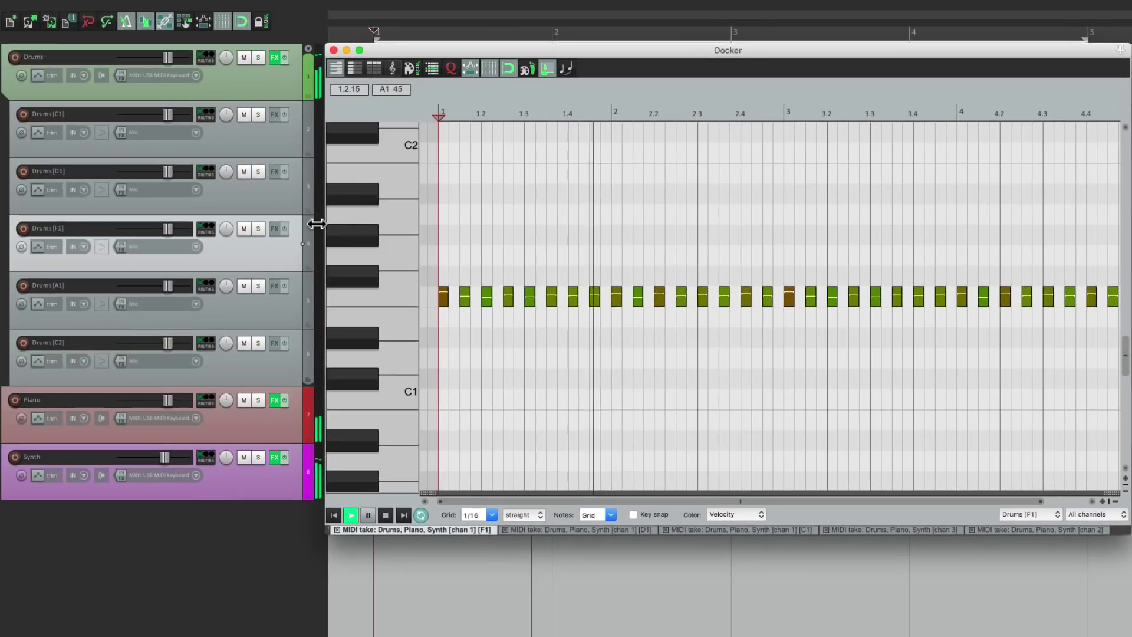
{"action": "left_click", "coordinate": [259, 229]}
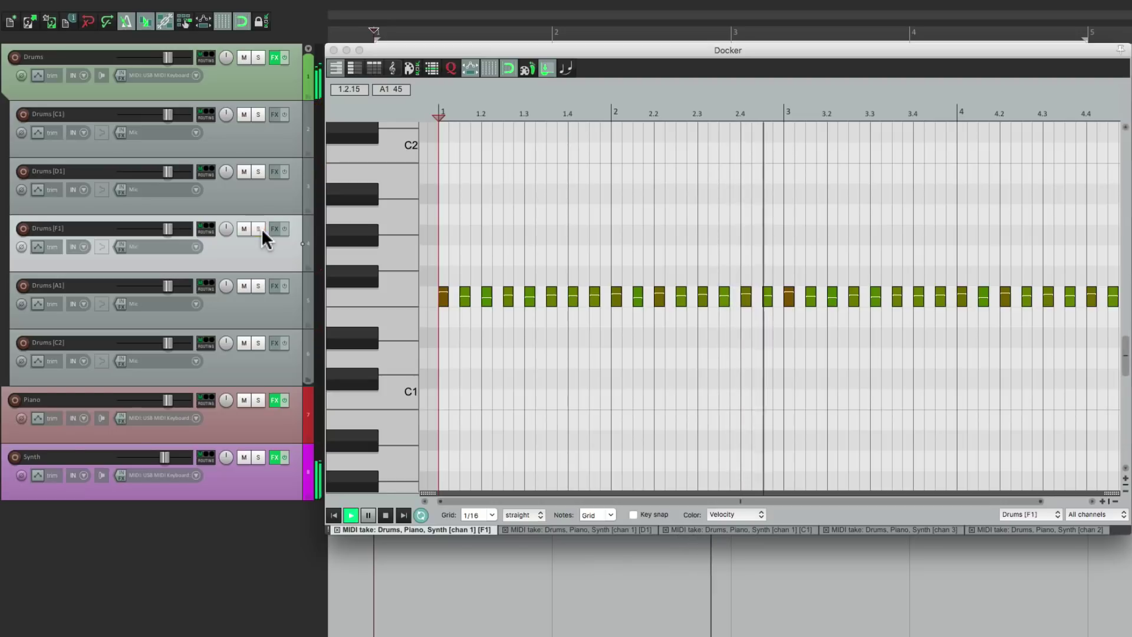
Close the MIDI editor and marquee-select the five drum items C1, D1, F1, A1 and C2.
{"action": "left_click", "coordinate": [333, 50]}
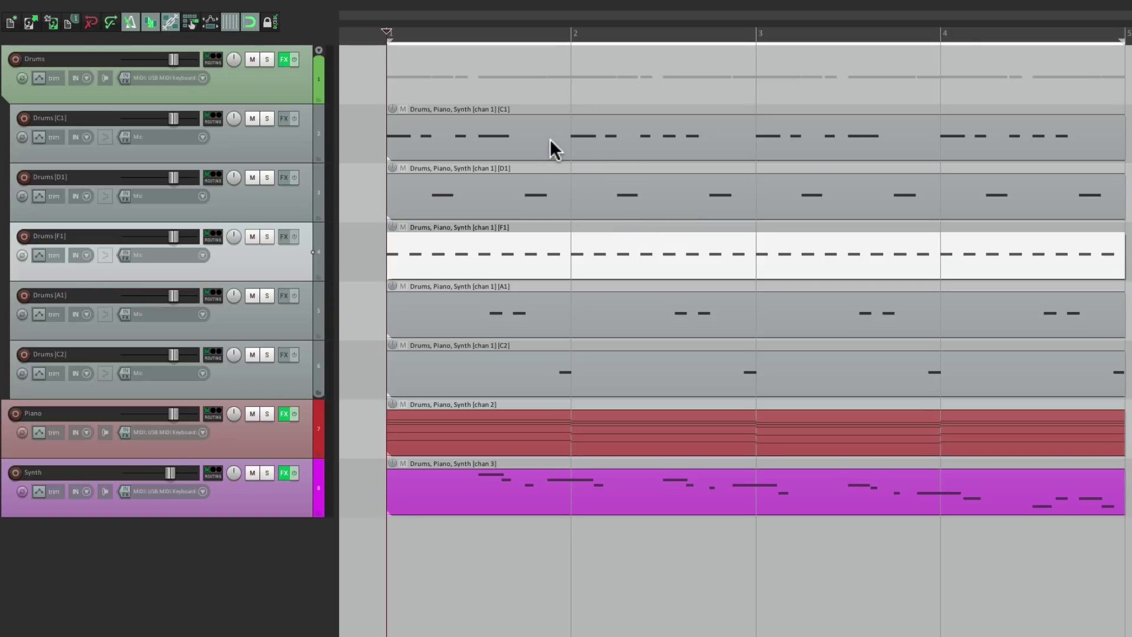
{"action": "left_click_drag", "start_coordinate": [518, 108], "coordinate": [674, 359]}
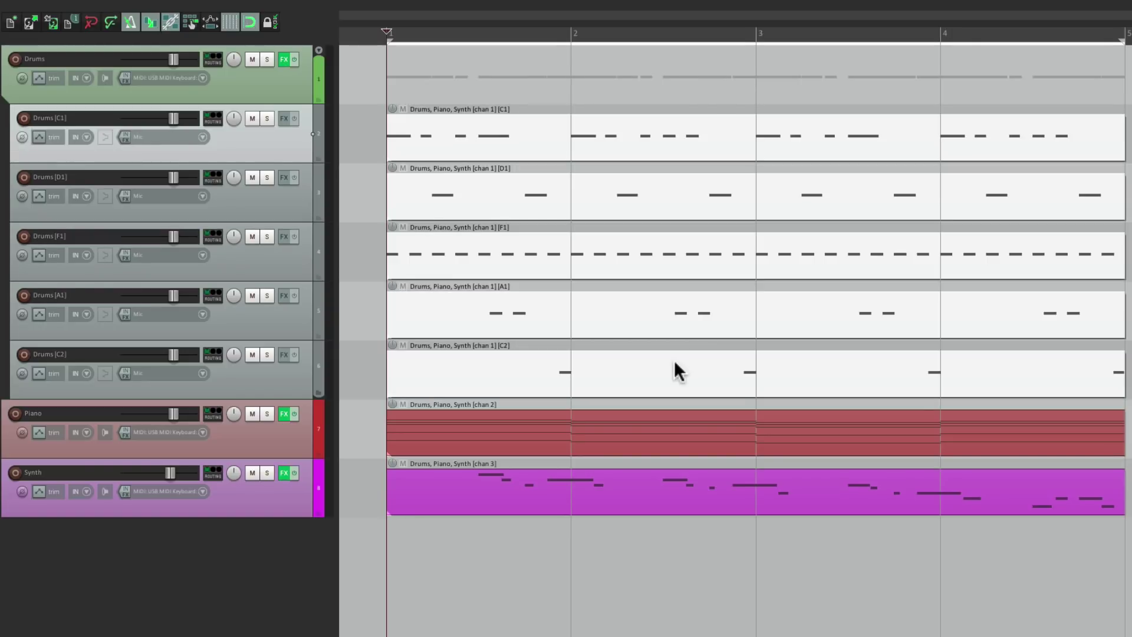
In Item properties, set the five drum items' mix behavior to Items always mix.
{"action": "right_click", "coordinate": [593, 140]}
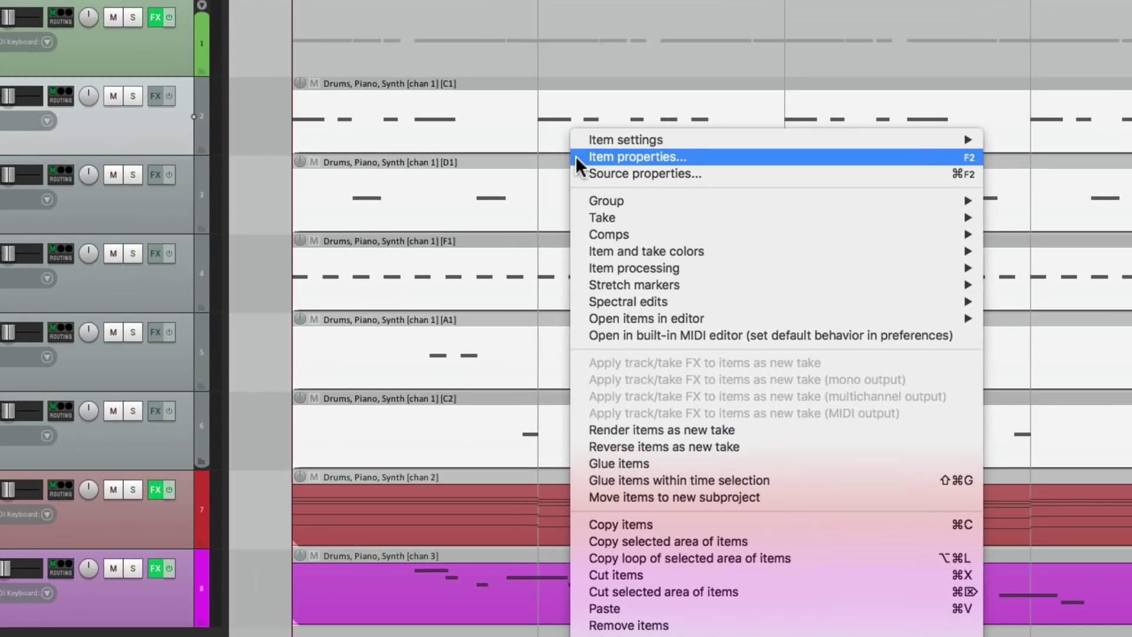
{"action": "left_click", "coordinate": [575, 156]}
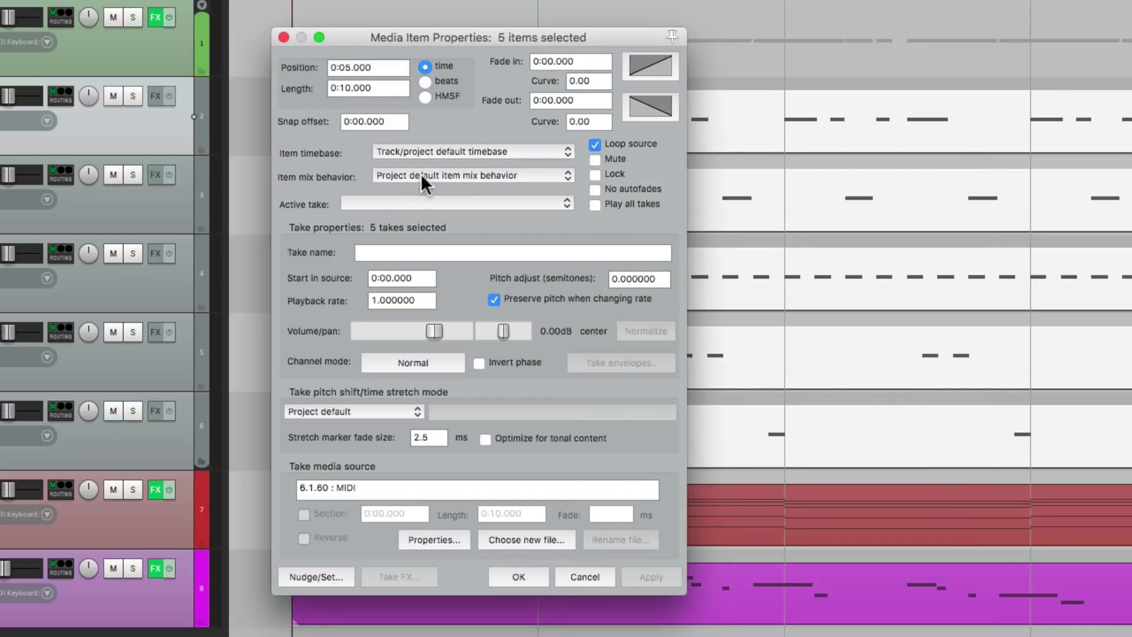
{"action": "left_click", "coordinate": [440, 175]}
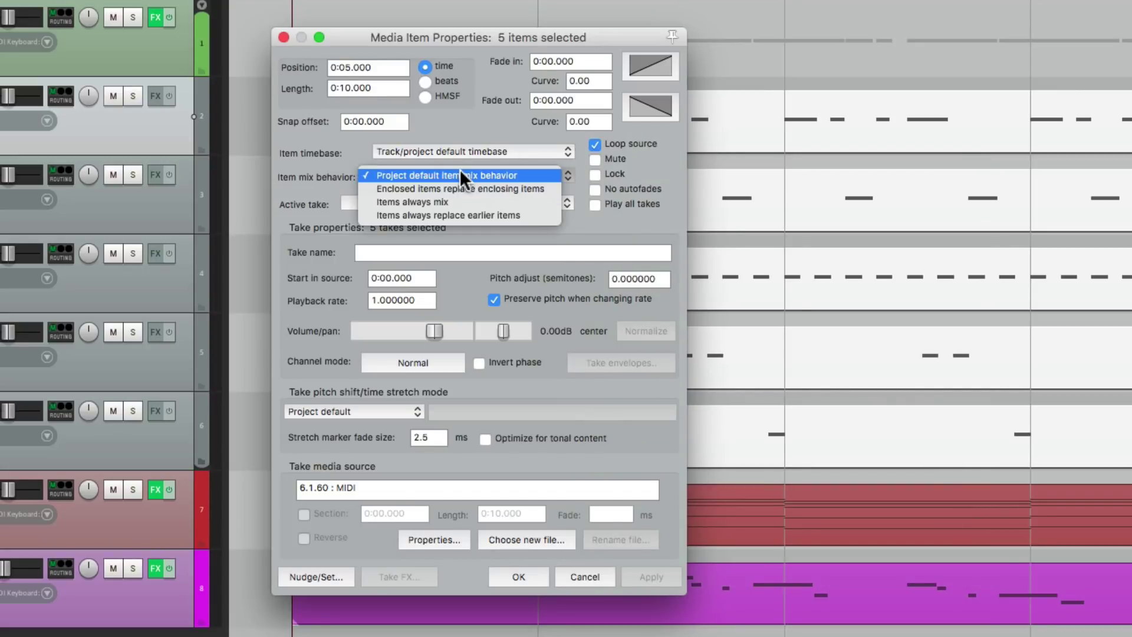
{"action": "left_click", "coordinate": [491, 202]}
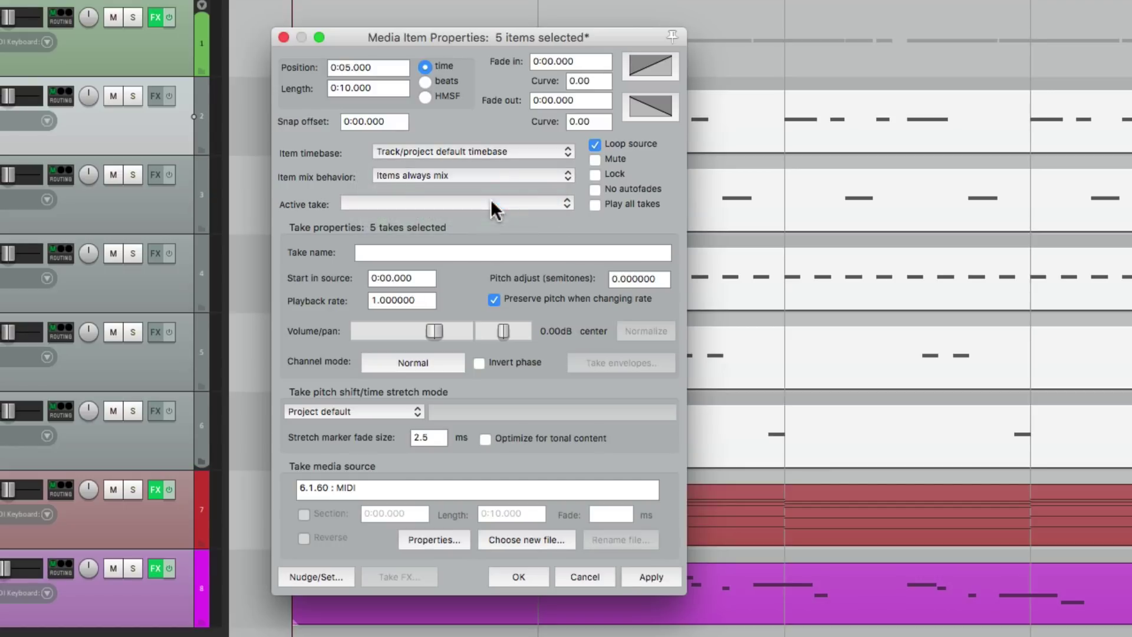
{"action": "left_click", "coordinate": [557, 576]}
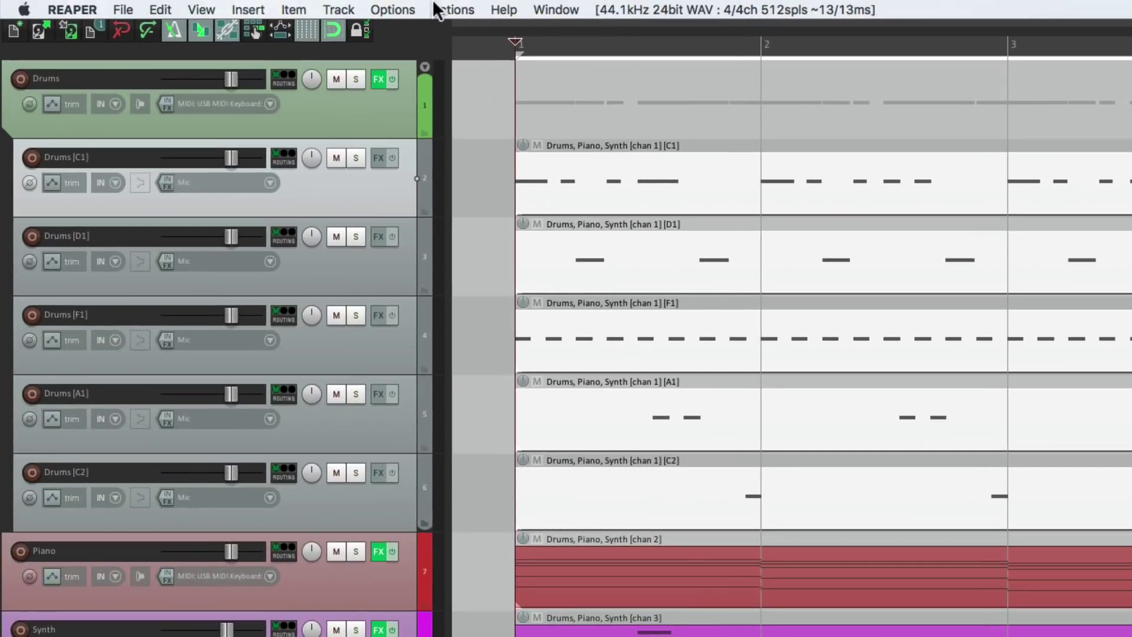
Uncheck Trim content behind media items when editing in the Options menu.
{"action": "left_click", "coordinate": [385, 2]}
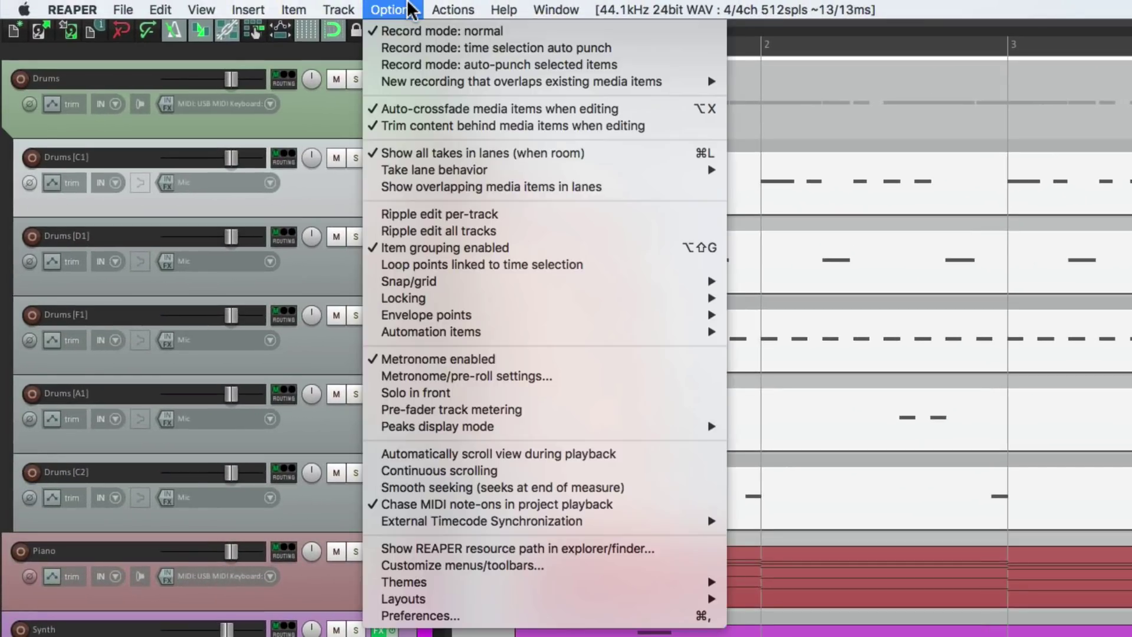
{"action": "left_click", "coordinate": [433, 126]}
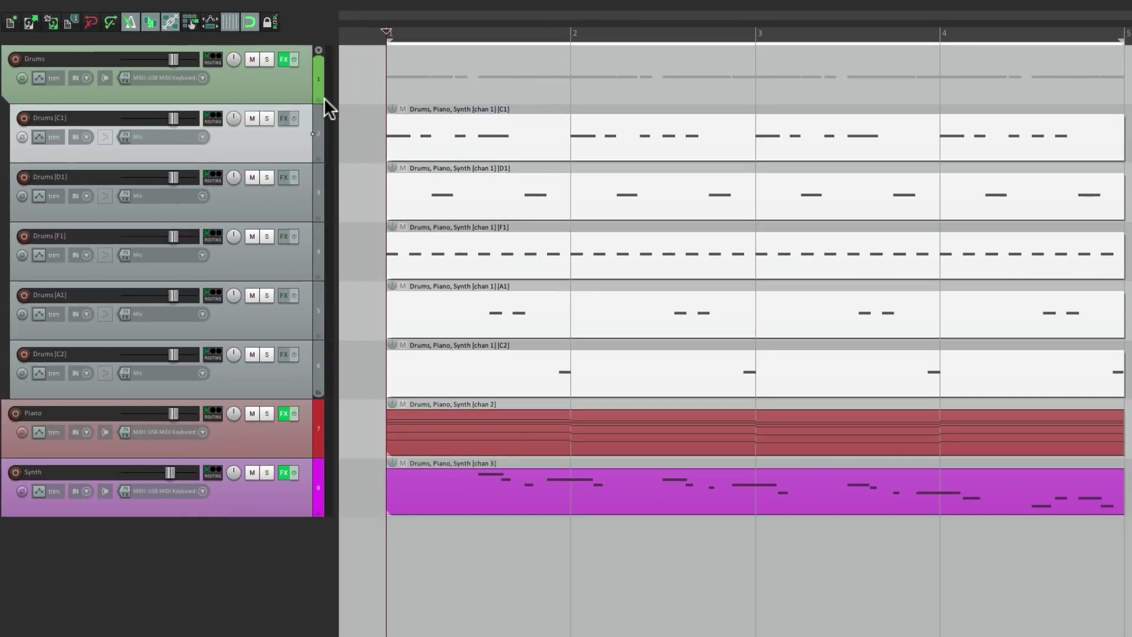
Deselect all and drag the C1, D1, F1, A1 and C2 items onto the top Drums track.
{"action": "left_click", "coordinate": [348, 126]}
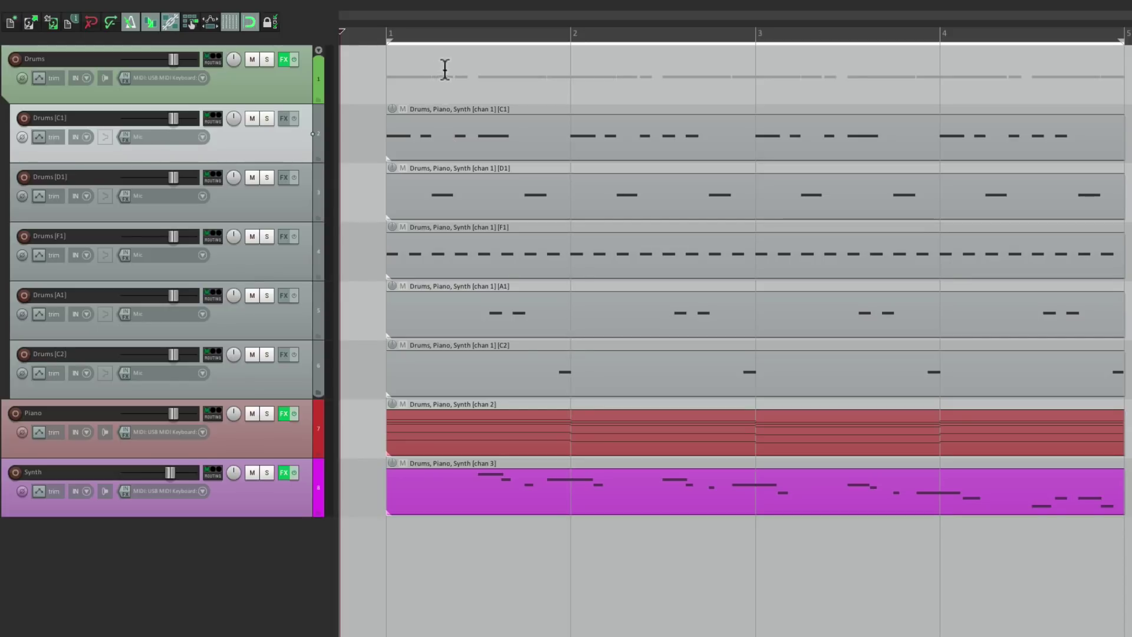
{"action": "left_click_drag", "start_coordinate": [444, 115], "coordinate": [448, 59]}
{"action": "left_click_drag", "start_coordinate": [452, 174], "coordinate": [460, 66]}
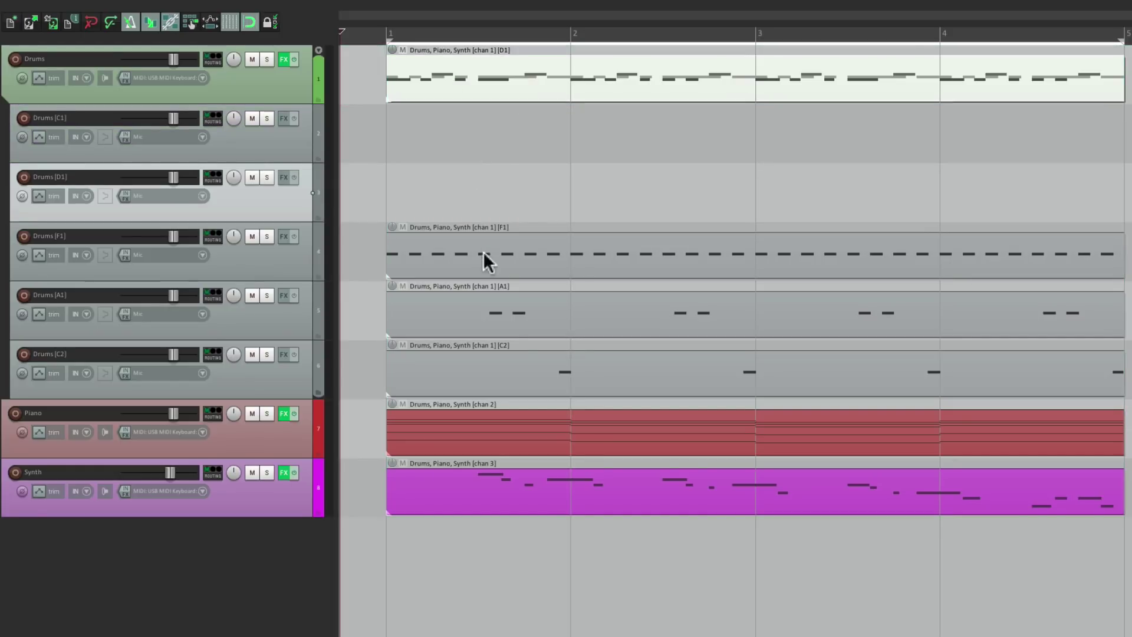
{"action": "left_click_drag", "start_coordinate": [488, 255], "coordinate": [505, 48]}
{"action": "left_click_drag", "start_coordinate": [513, 296], "coordinate": [519, 37]}
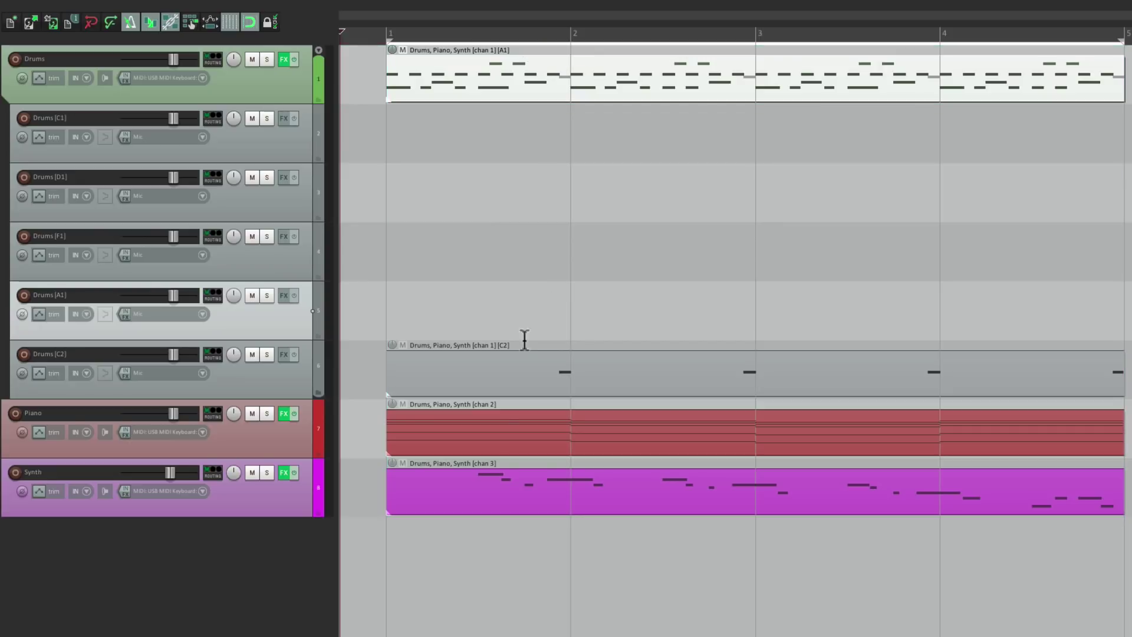
{"action": "left_click_drag", "start_coordinate": [523, 345], "coordinate": [546, 83]}
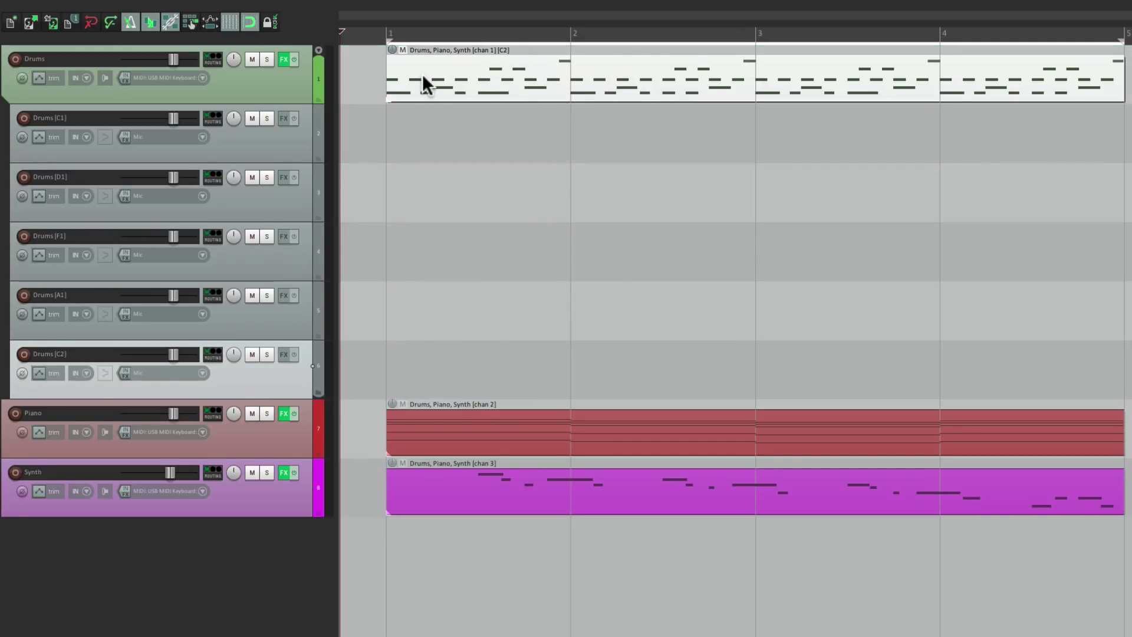
Play the soloed Drums track from bar 1, unsolo it, and select its stacked items.
{"action": "left_click", "coordinate": [377, 74]}
{"action": "left_click", "coordinate": [264, 56]}
{"action": "key", "text": "space"}
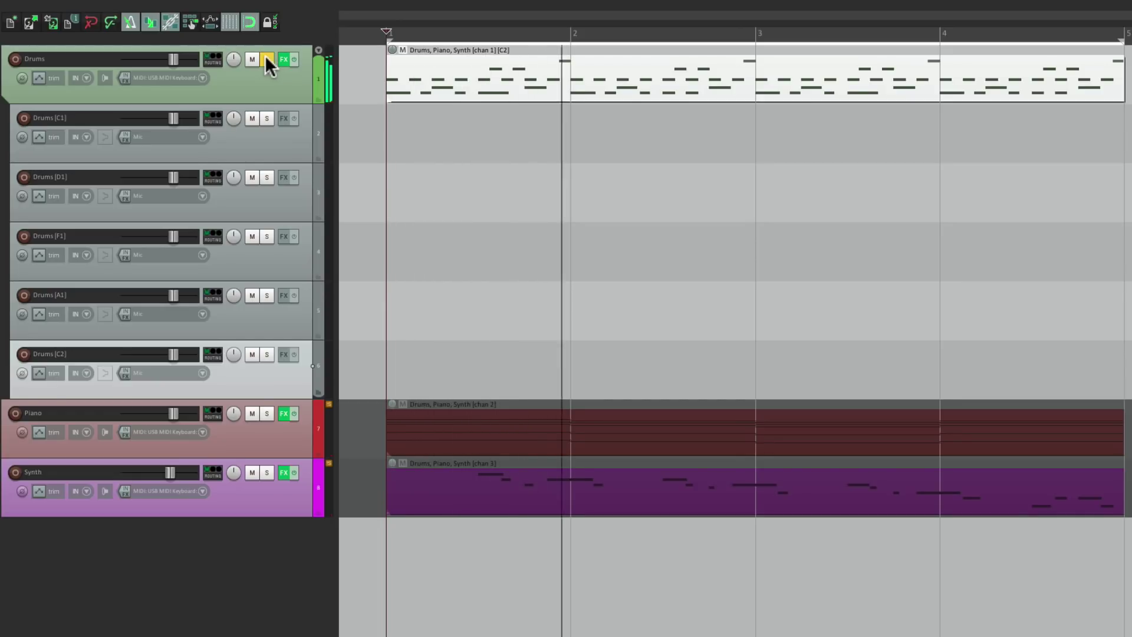
{"action": "left_click", "coordinate": [266, 58]}
{"action": "mouse_move", "coordinate": [420, 79]}
{"action": "left_mouse_down"}
{"action": "mouse_move", "coordinate": [679, 77]}
{"action": "mouse_move", "coordinate": [436, 73]}
{"action": "left_mouse_up"}
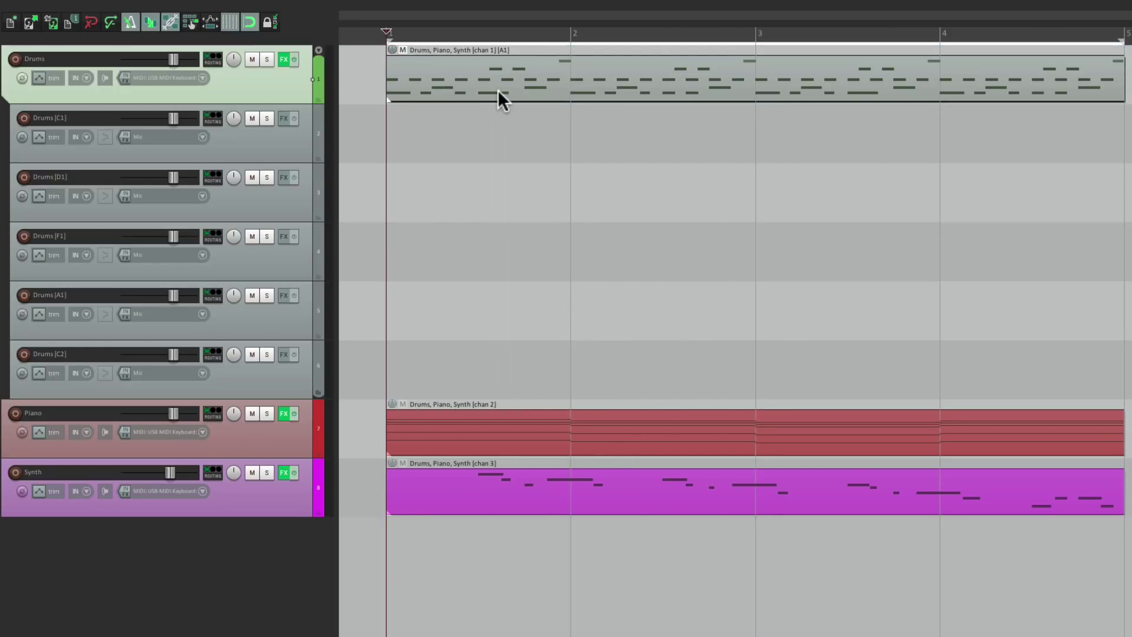
{"action": "left_click", "coordinate": [296, 76]}
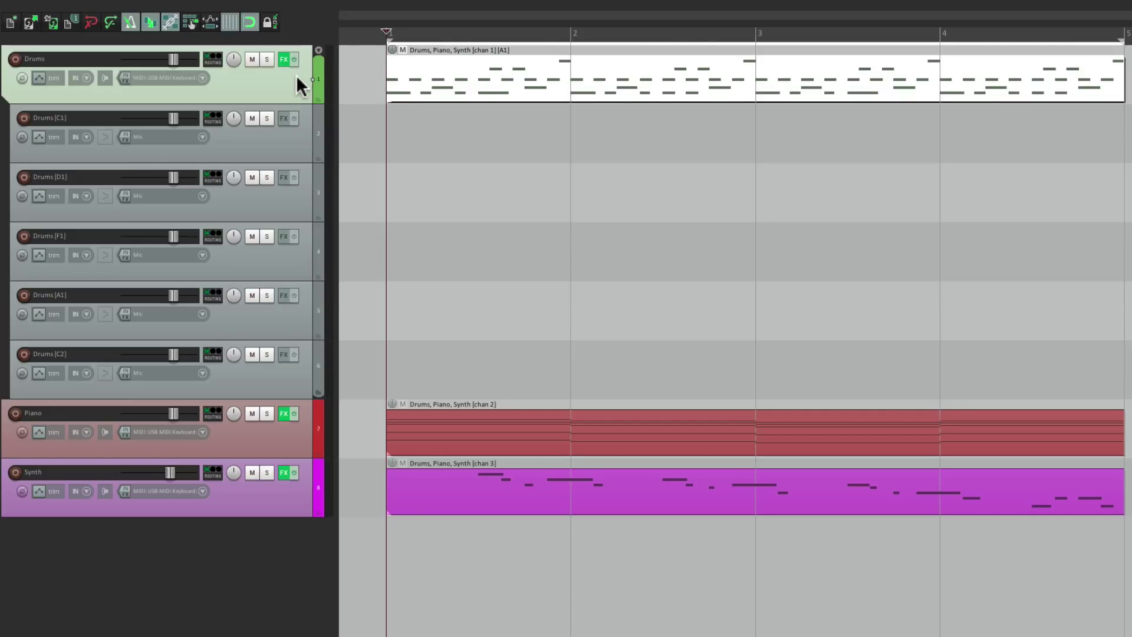
Glue the stacked drum items into one item, play it in the MIDI editor, then close the editor.
{"action": "right_click", "coordinate": [447, 81]}
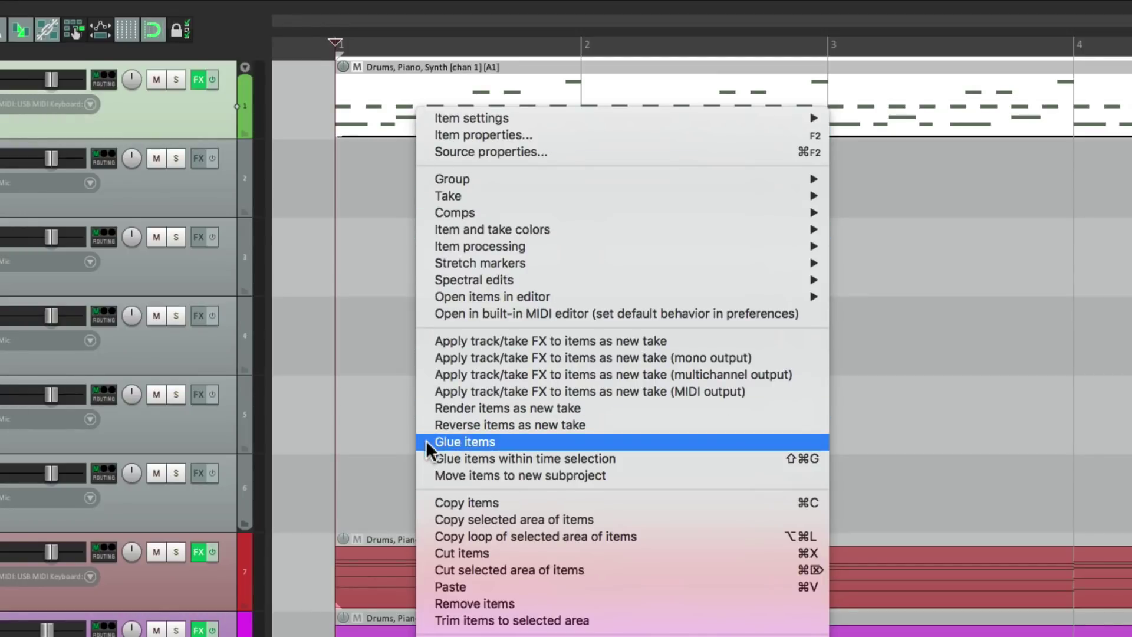
{"action": "left_click", "coordinate": [449, 442]}
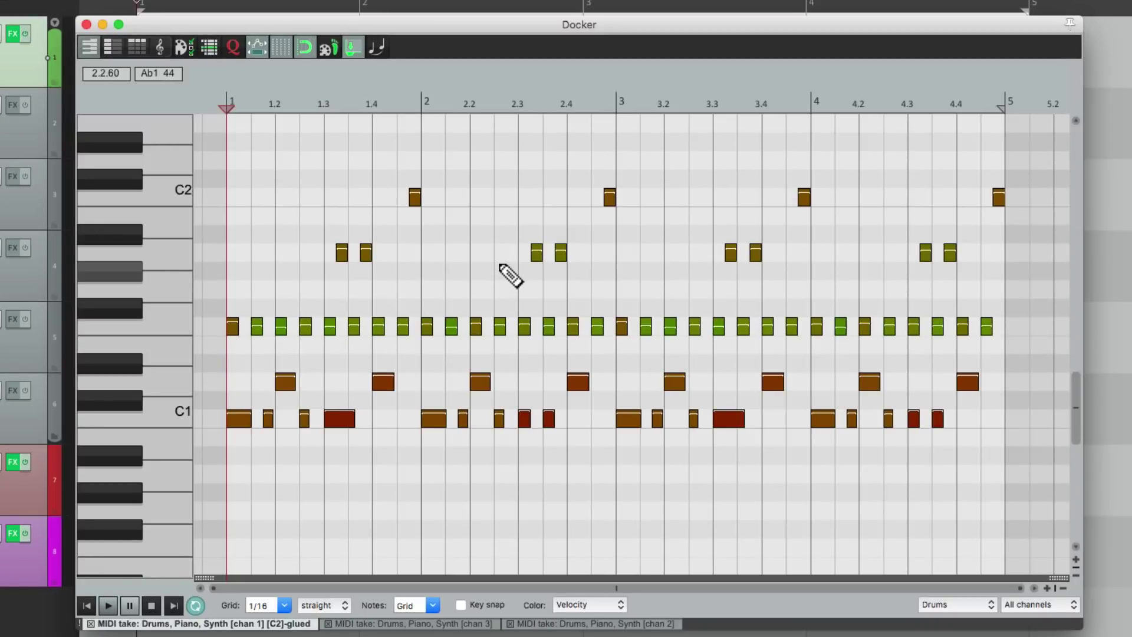
{"action": "key", "text": "space"}
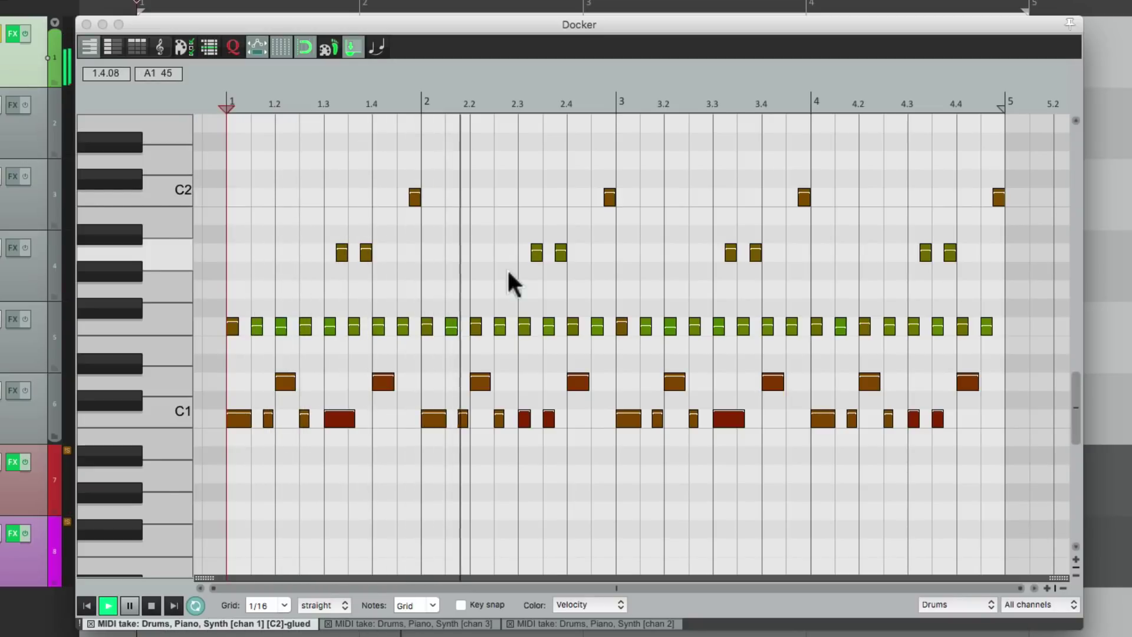
{"action": "key", "text": "space"}
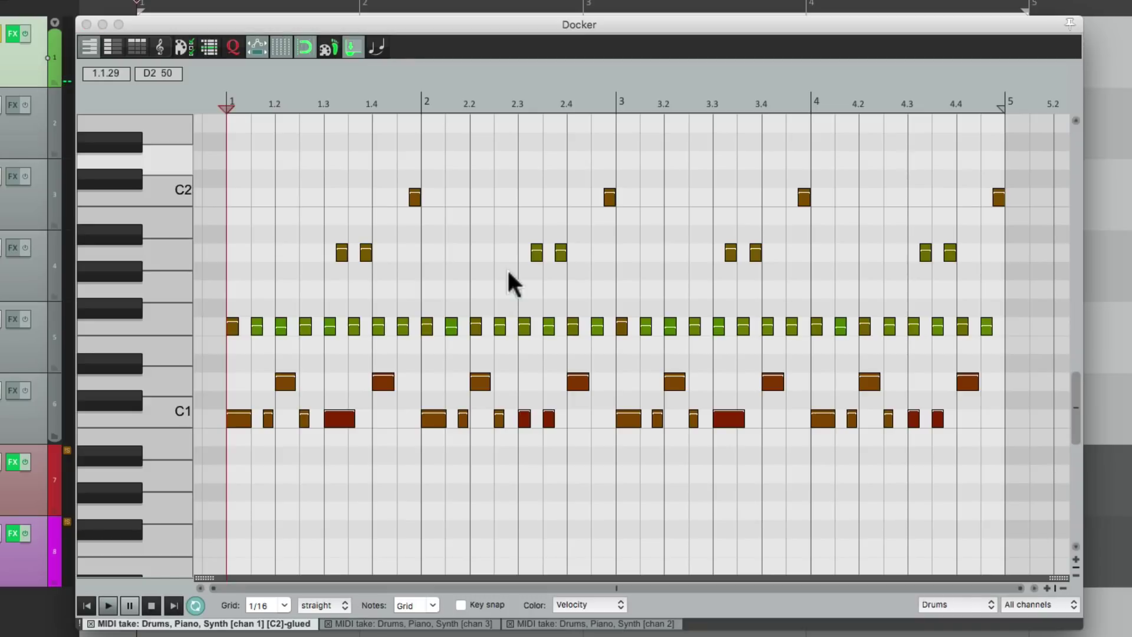
{"action": "left_click", "coordinate": [85, 25]}
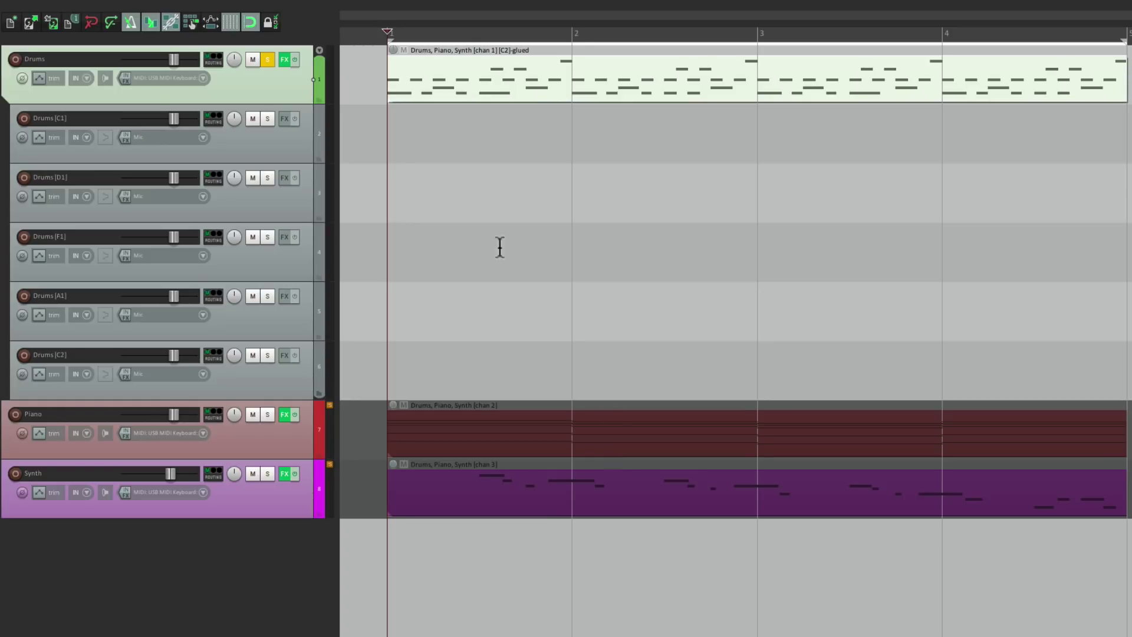
Select the empty Drums [C1] through Drums [C2] tracks and delete all five.
{"action": "left_click", "coordinate": [277, 147]}
{"action": "left_click", "coordinate": [292, 377], "text": "shift"}
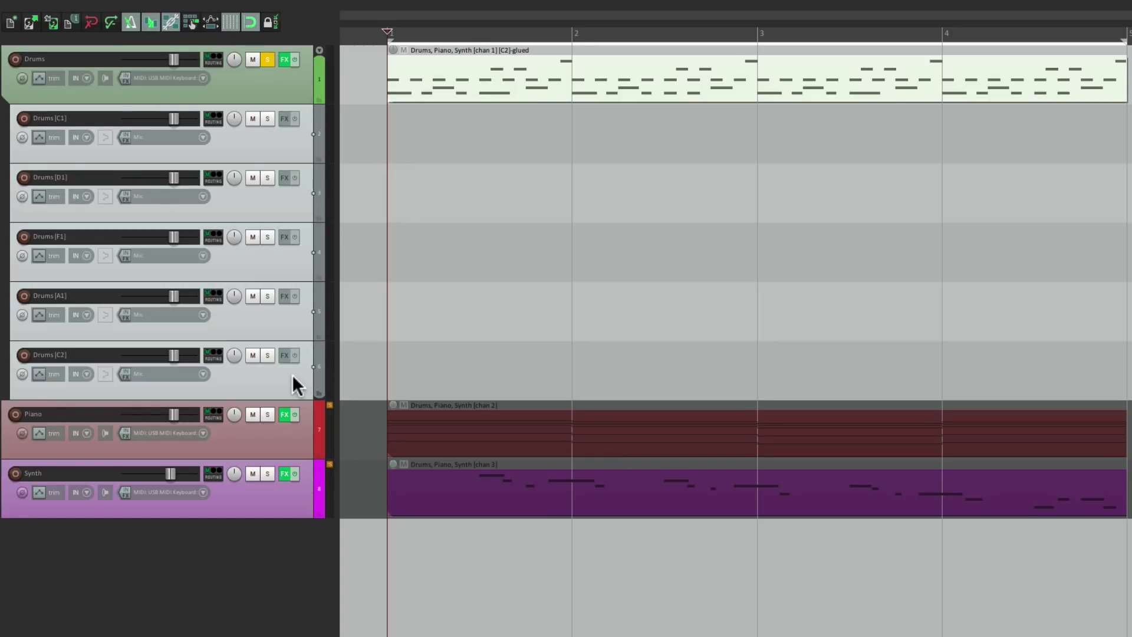
{"action": "key", "text": "Delete"}
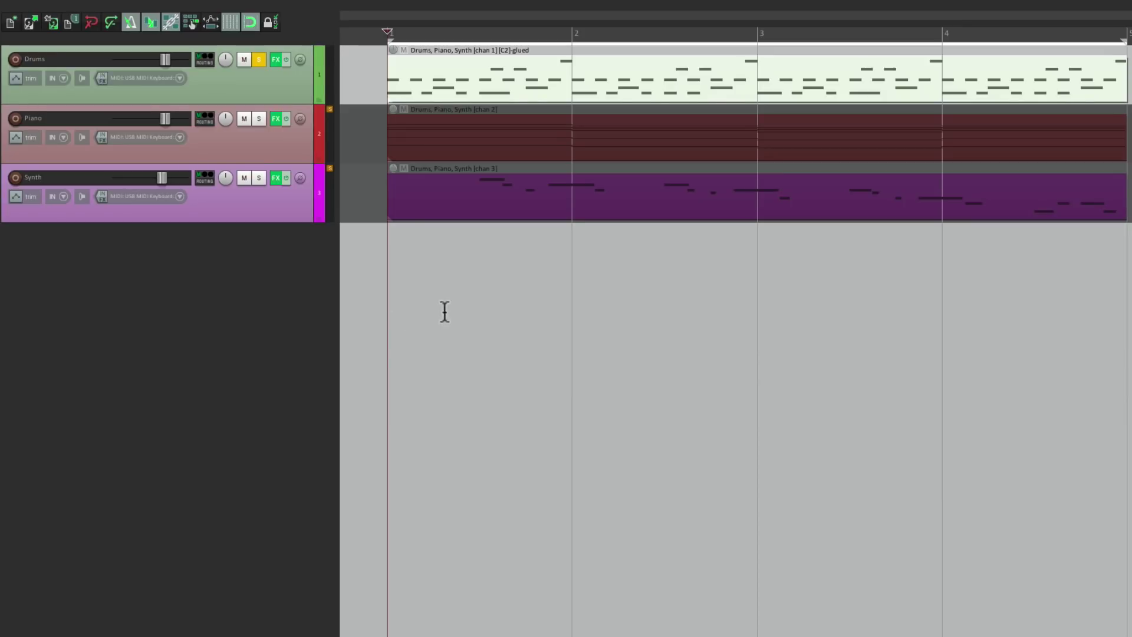
{"action": "scroll", "coordinate": [448, 310], "scroll_direction": "up", "scroll_amount": 3}
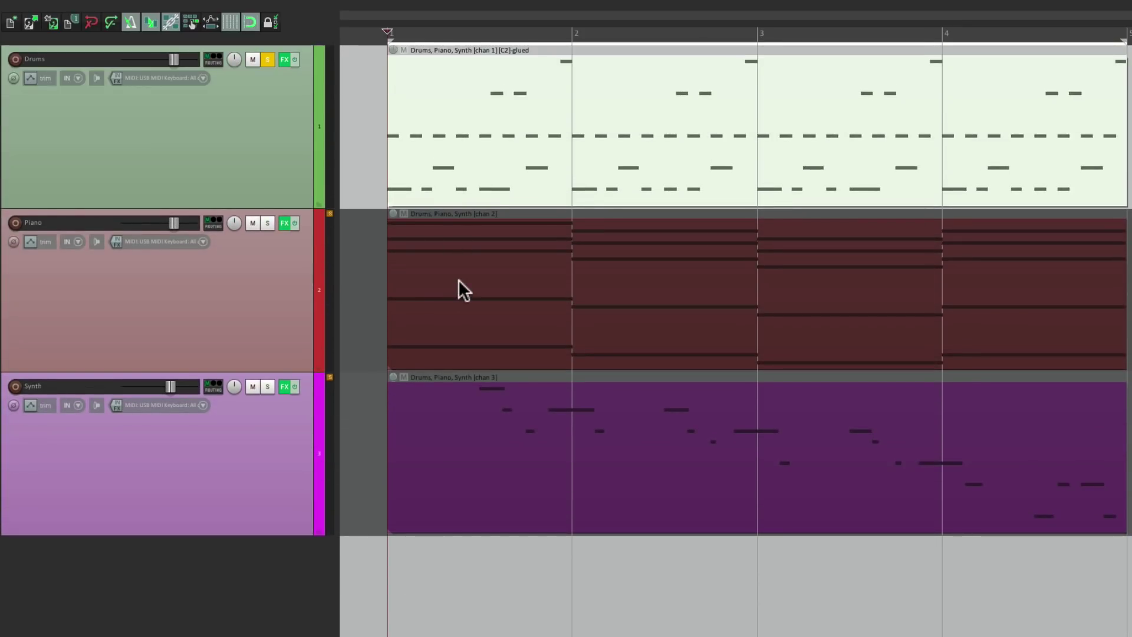
Unsolo Drums, add a top track named MIDI, and select the Drums, Piano and Synth items.
{"action": "left_click", "coordinate": [269, 58]}
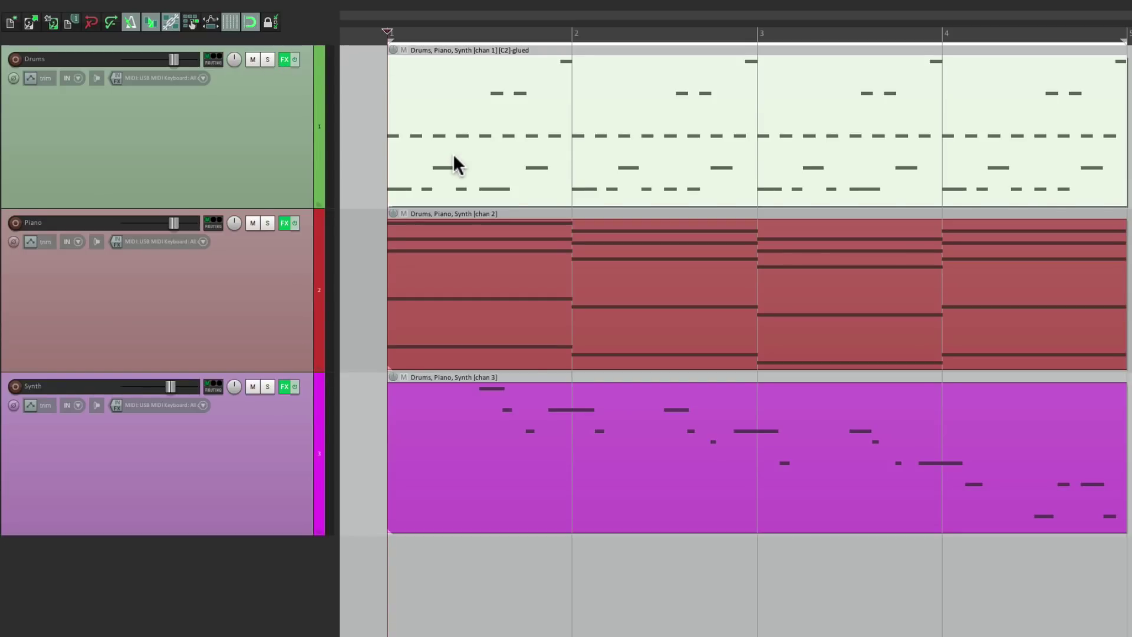
{"action": "key", "text": "ctrl+t"}
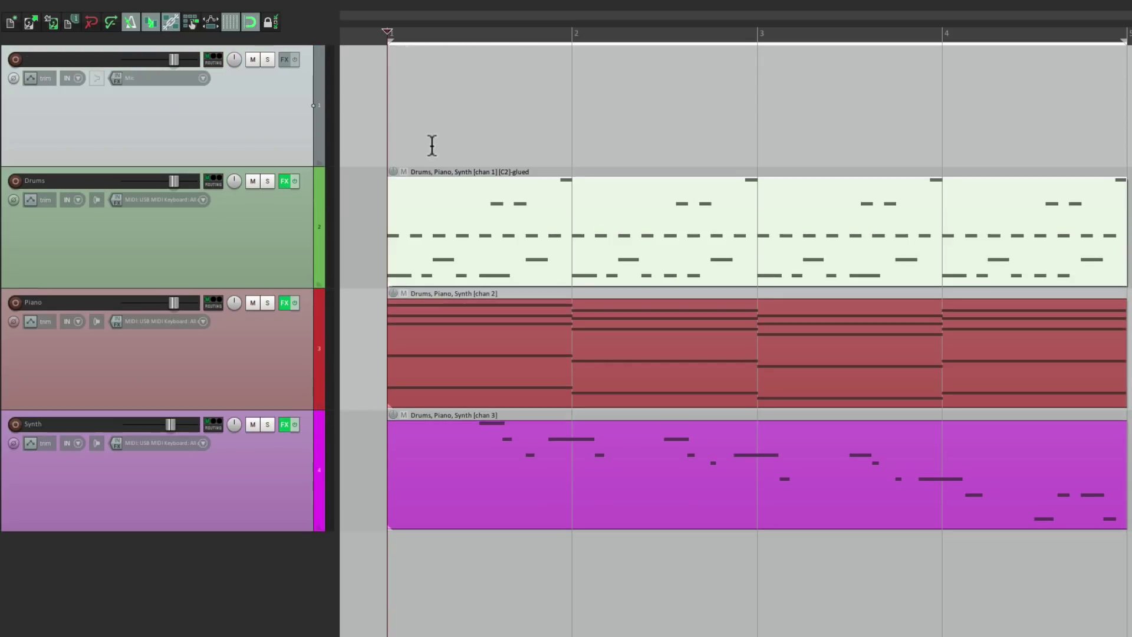
{"action": "double_click", "coordinate": [76, 62]}
{"action": "type", "text": "MIDI"}
{"action": "key", "text": "Return"}
{"action": "left_click_drag", "start_coordinate": [466, 163], "coordinate": [607, 463]}
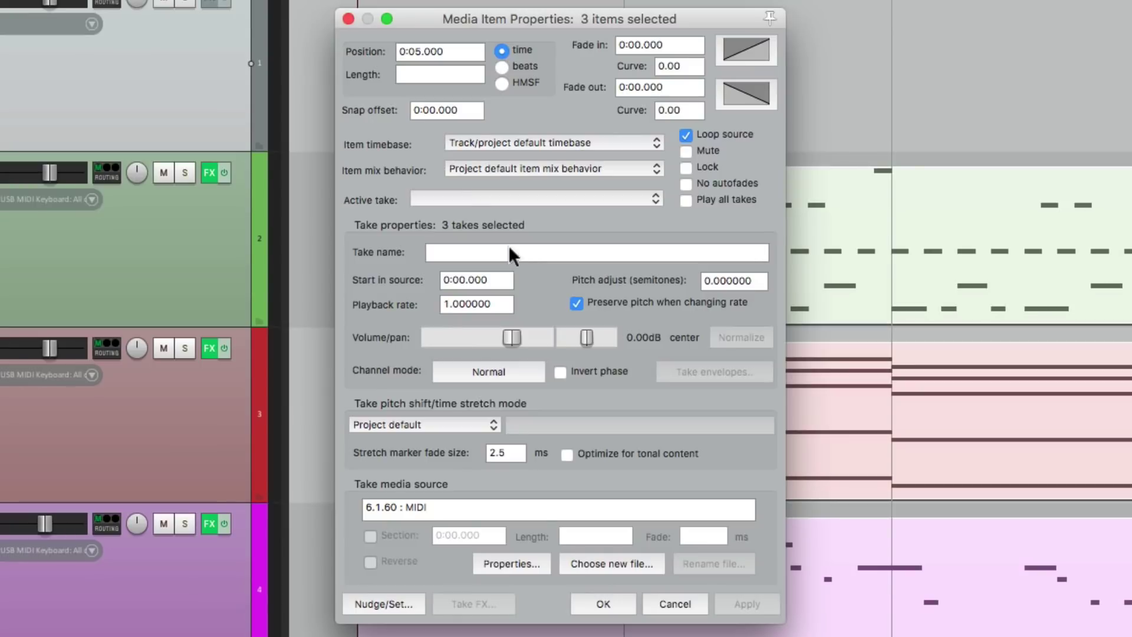
Set the Drums, Piano and Synth items' mix behavior to 'Items always mix' and confirm.
{"action": "left_click", "coordinate": [522, 169]}
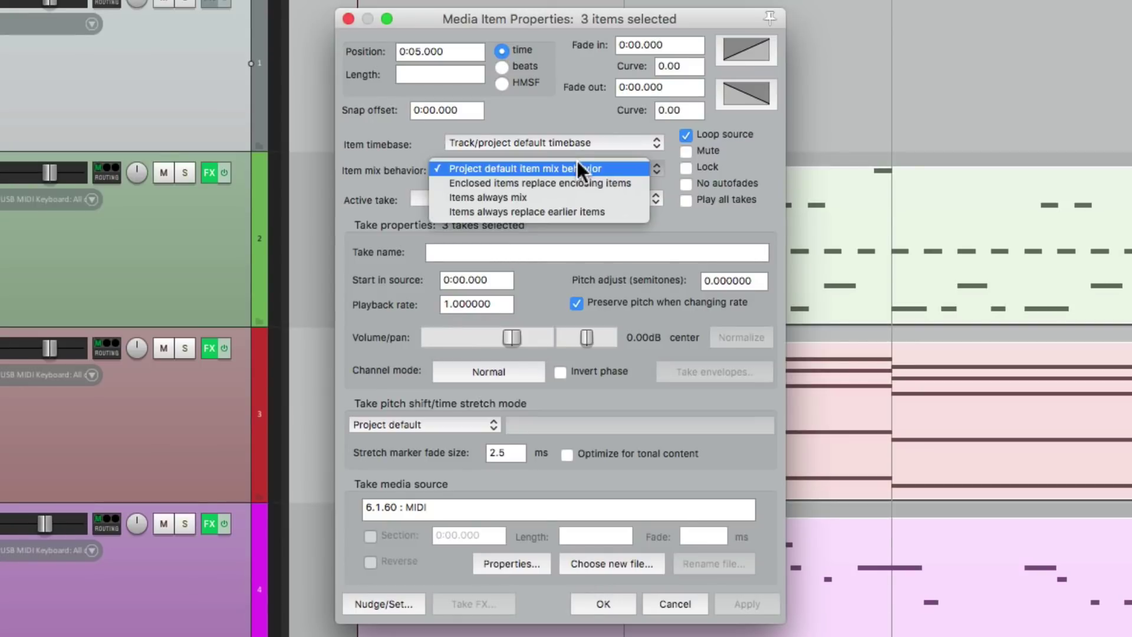
{"action": "left_click", "coordinate": [592, 196]}
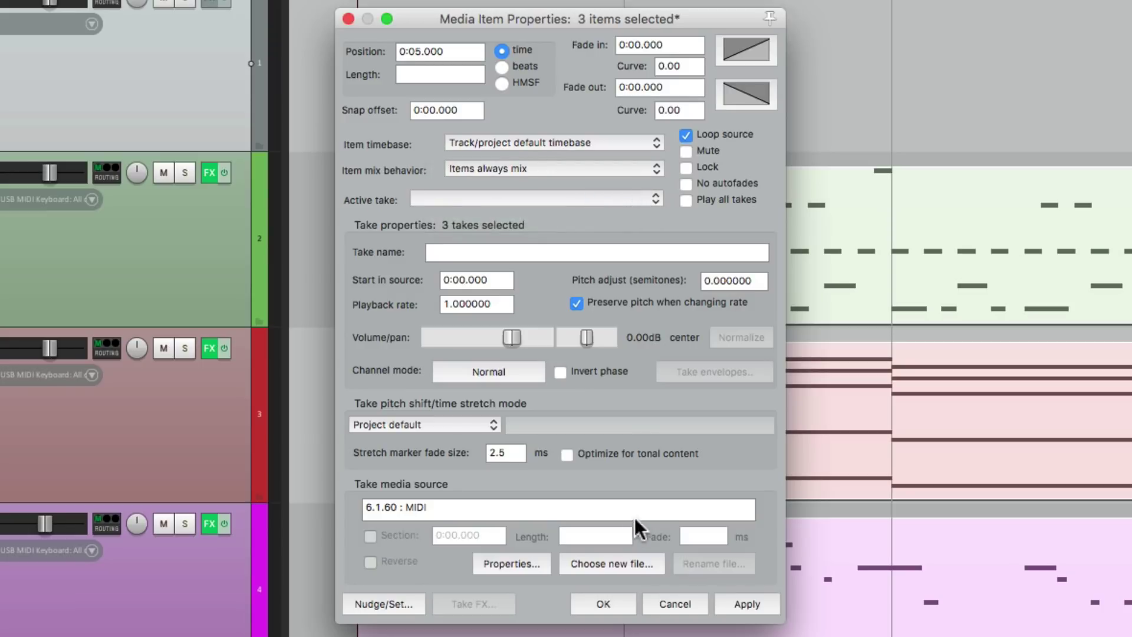
{"action": "left_click", "coordinate": [594, 590]}
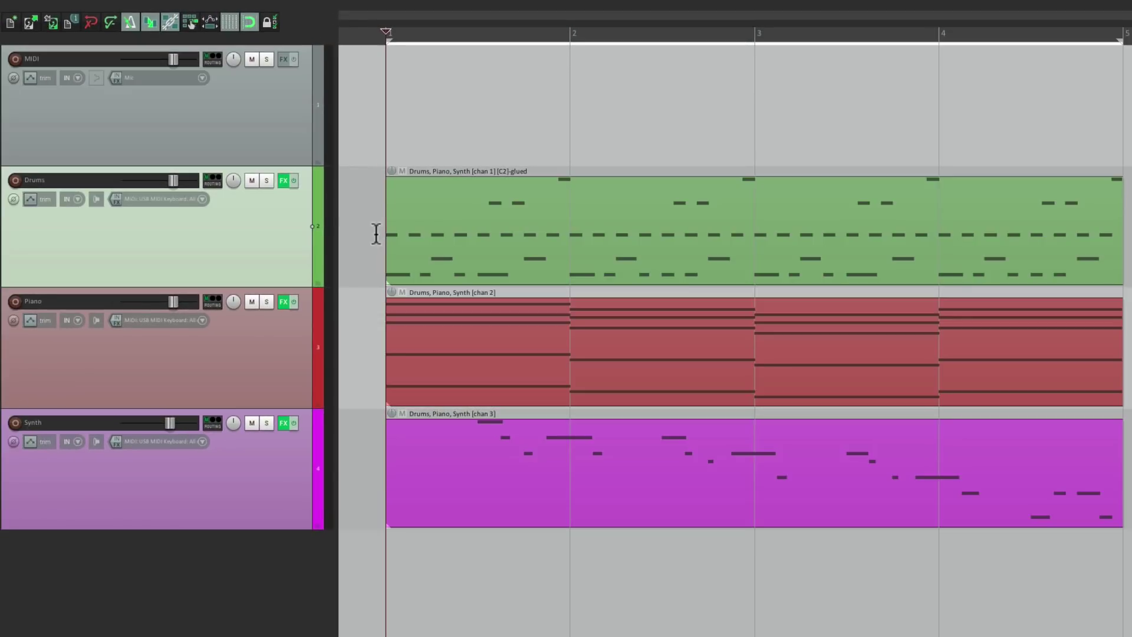
Drag the Drums, Piano and Synth items up onto the MIDI track and select that track.
{"action": "left_click_drag", "start_coordinate": [440, 195], "coordinate": [442, 144]}
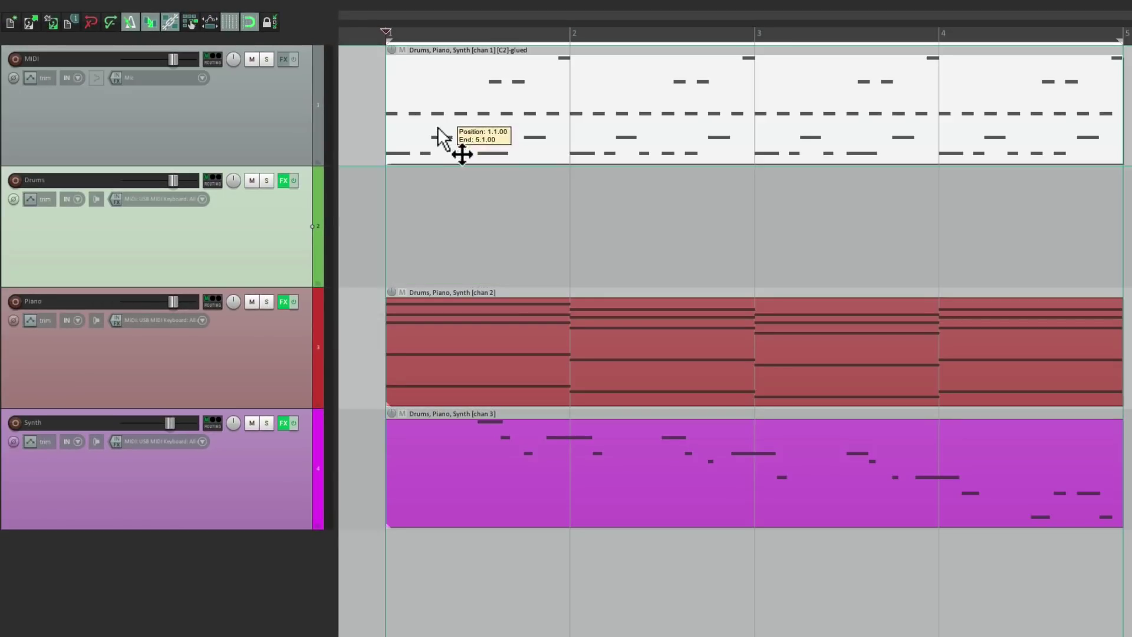
{"action": "left_click_drag", "start_coordinate": [488, 334], "coordinate": [521, 161]}
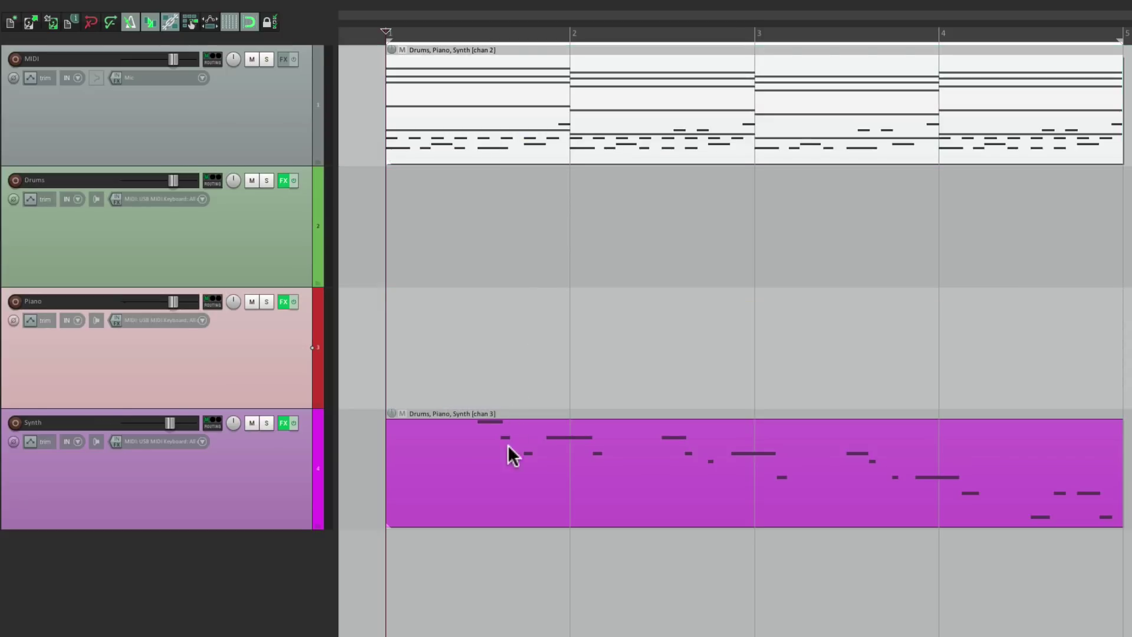
{"action": "left_click_drag", "start_coordinate": [510, 452], "coordinate": [538, 108]}
{"action": "left_click", "coordinate": [270, 118]}
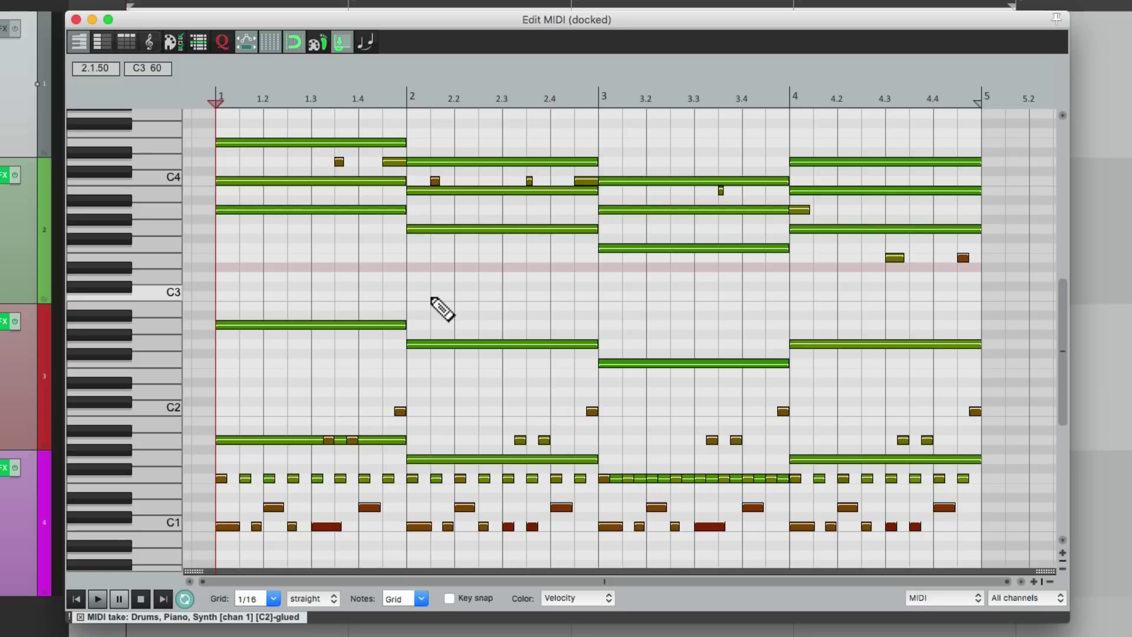
Filter the MIDI editor to show only channel 1, then channel 2, then channel 3 notes.
{"action": "left_click", "coordinate": [1035, 592]}
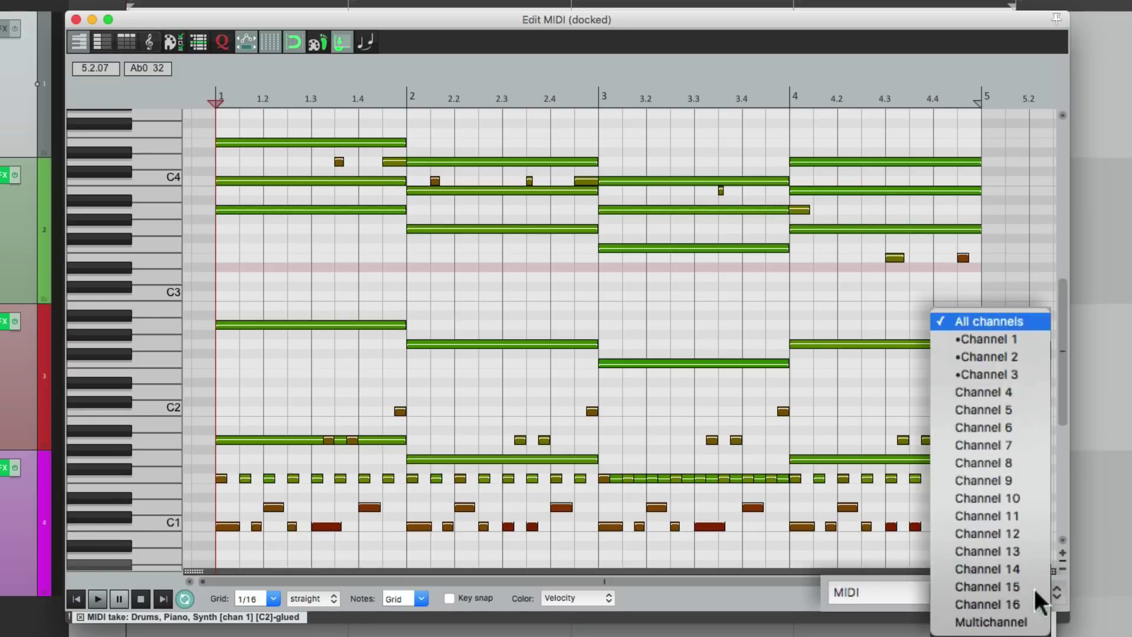
{"action": "left_click", "coordinate": [1028, 333]}
{"action": "scroll", "coordinate": [711, 367], "scroll_direction": "down", "scroll_amount": 4}
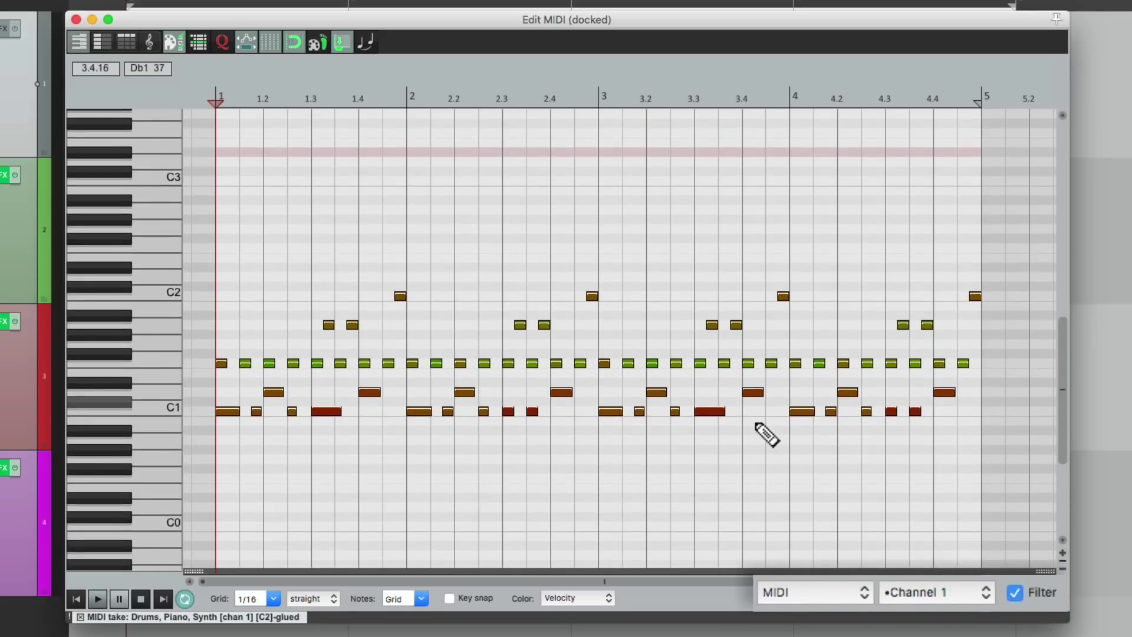
{"action": "left_click", "coordinate": [969, 591]}
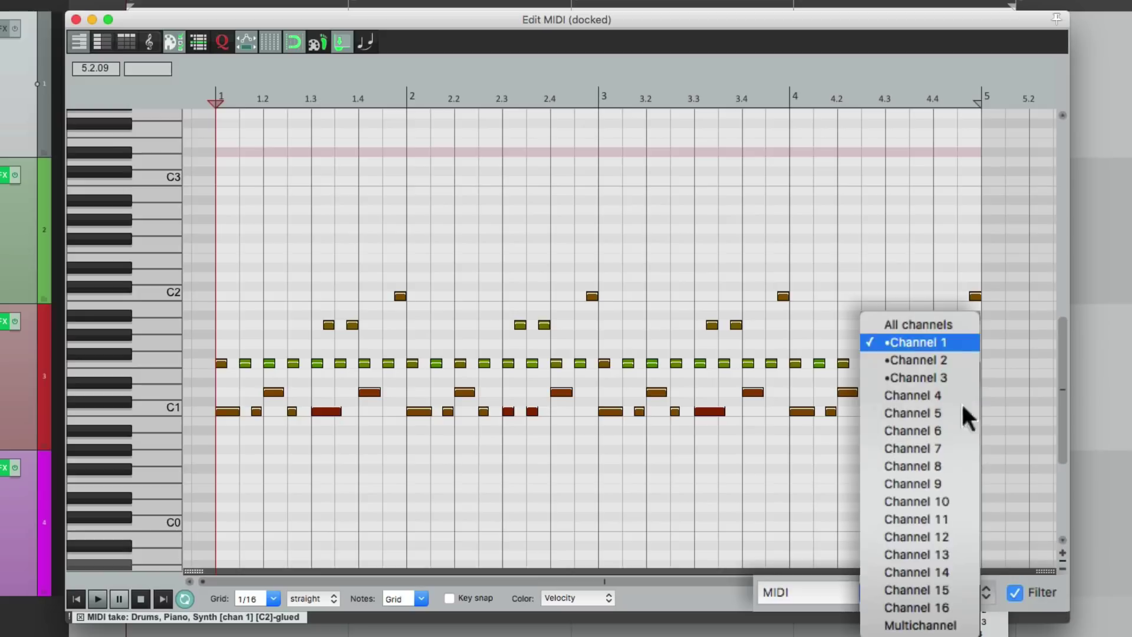
{"action": "left_click", "coordinate": [960, 360]}
{"action": "scroll", "coordinate": [774, 429], "scroll_direction": "up", "scroll_amount": 4}
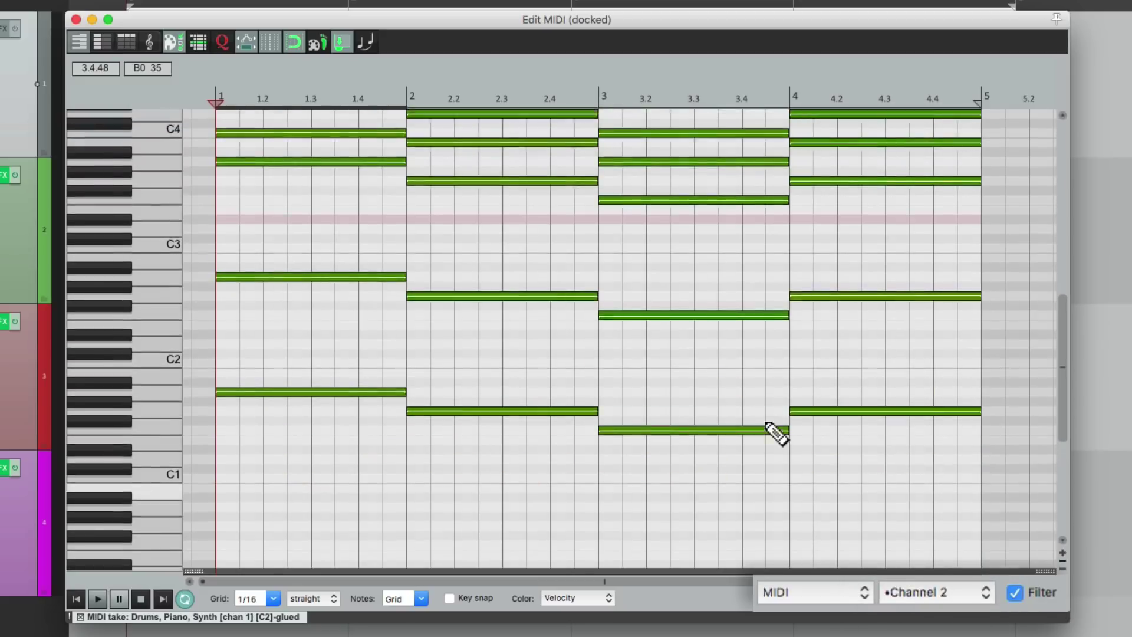
{"action": "scroll", "coordinate": [773, 430], "scroll_direction": "up", "scroll_amount": 1}
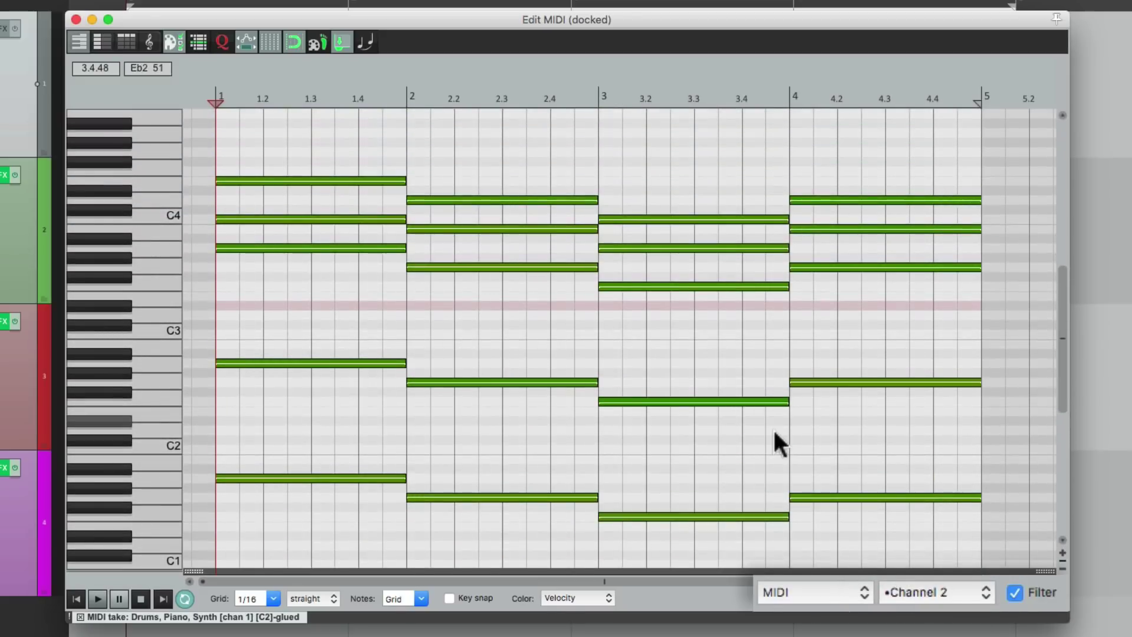
{"action": "left_click", "coordinate": [965, 590]}
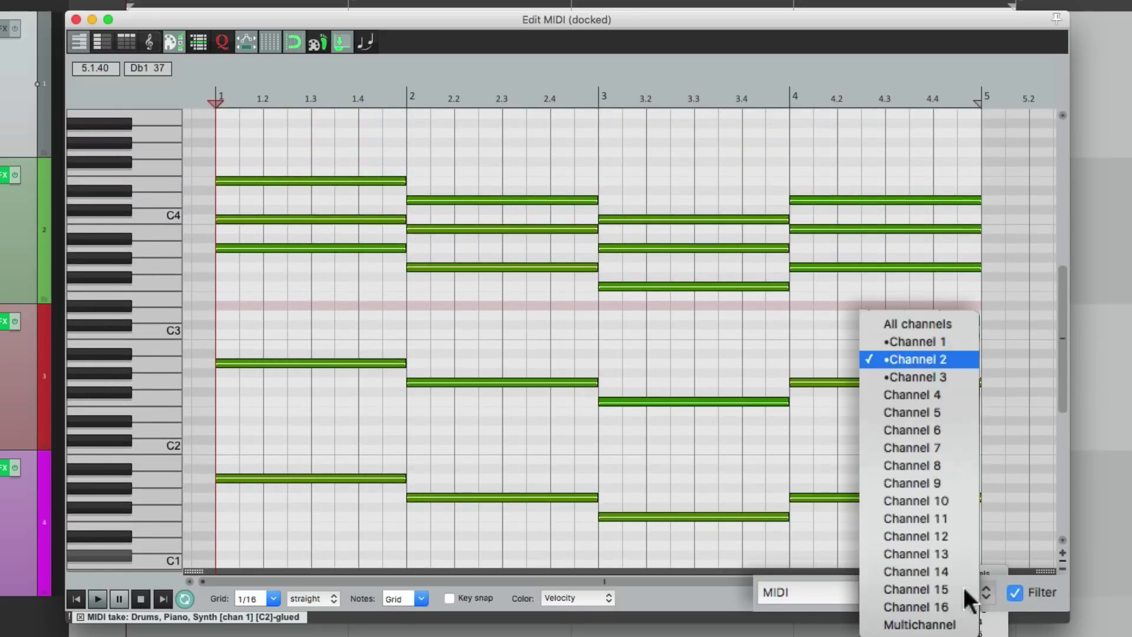
{"action": "left_click", "coordinate": [960, 375]}
{"action": "scroll", "coordinate": [960, 383], "scroll_direction": "up", "scroll_amount": 1}
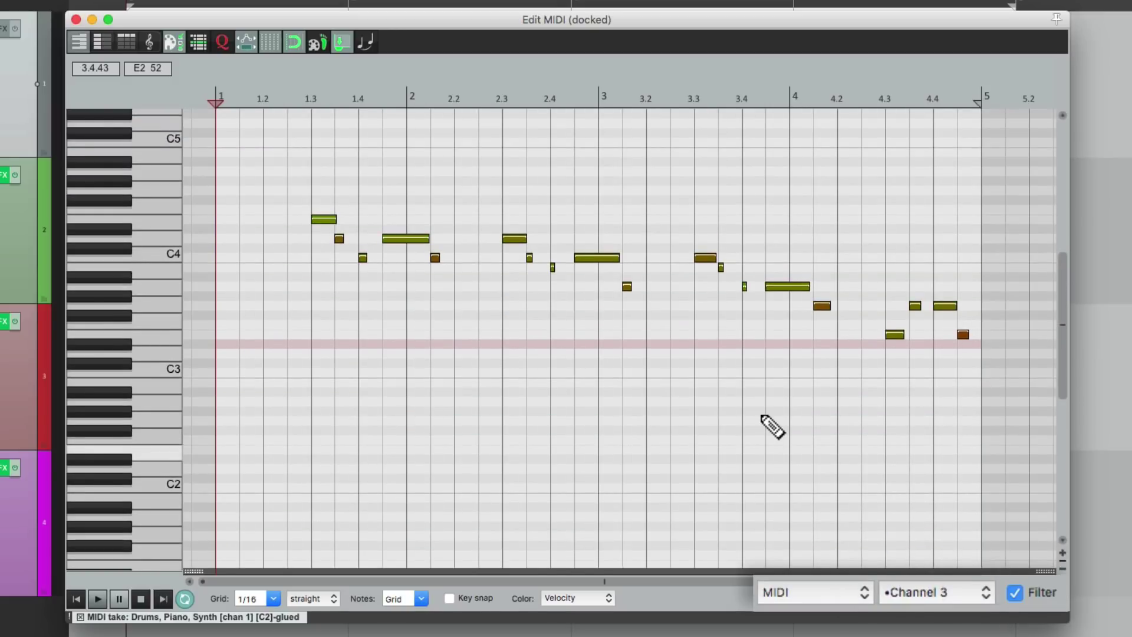
Close the MIDI editor, add a MIDI-track send to Drums with audio None and MIDI channel 1, and test playback.
{"action": "left_click", "coordinate": [75, 20]}
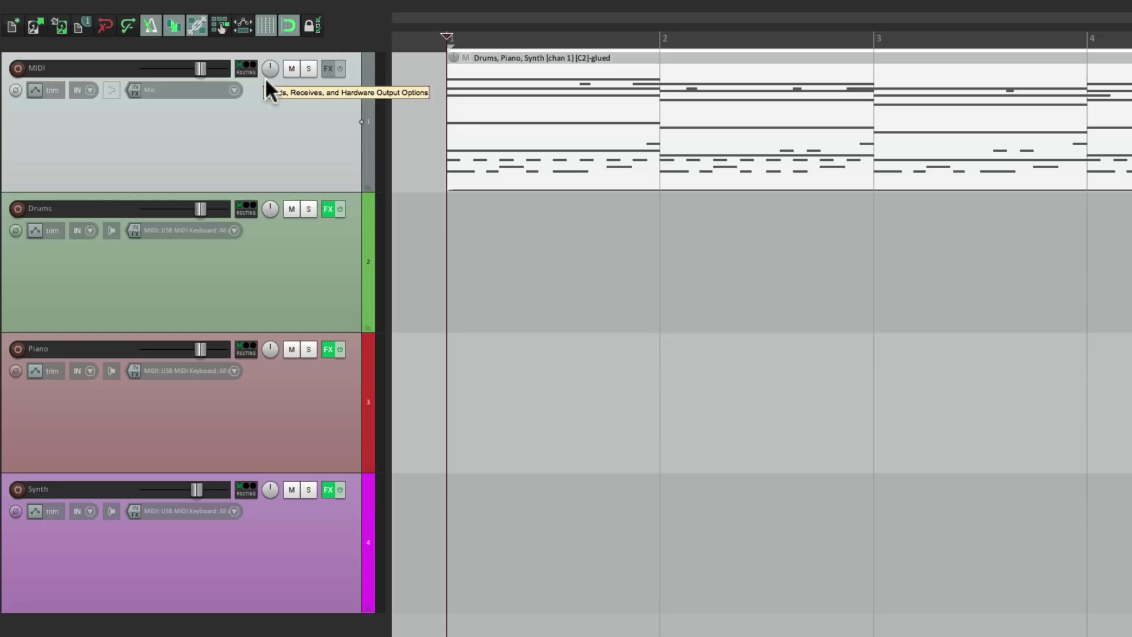
{"action": "left_click_drag", "start_coordinate": [246, 69], "coordinate": [357, 290]}
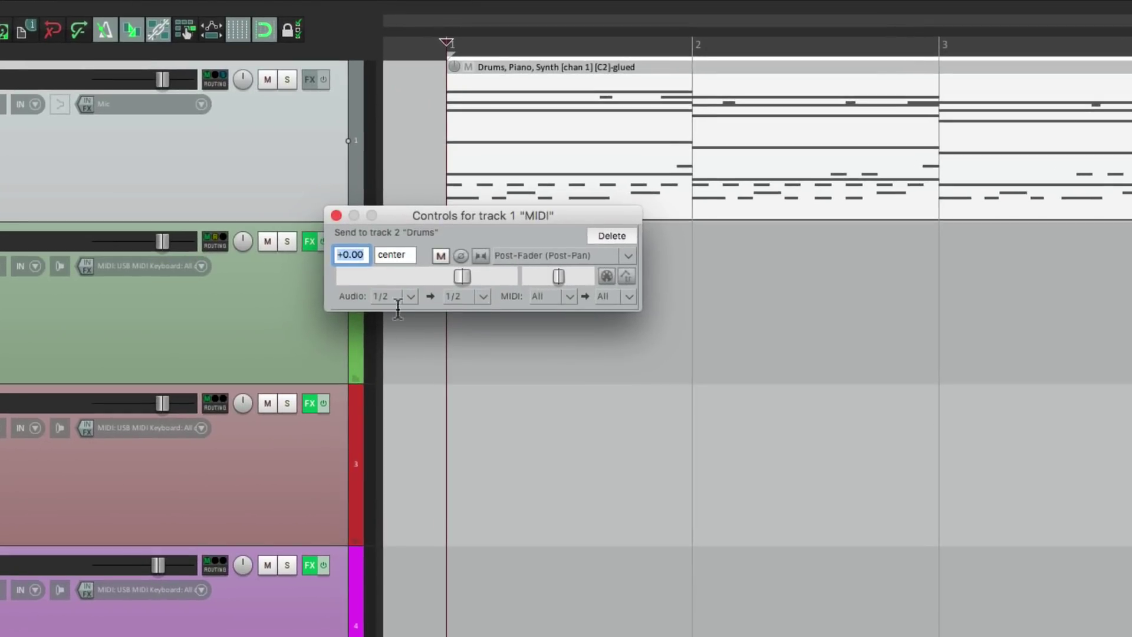
{"action": "left_click", "coordinate": [416, 292]}
{"action": "left_click", "coordinate": [419, 315]}
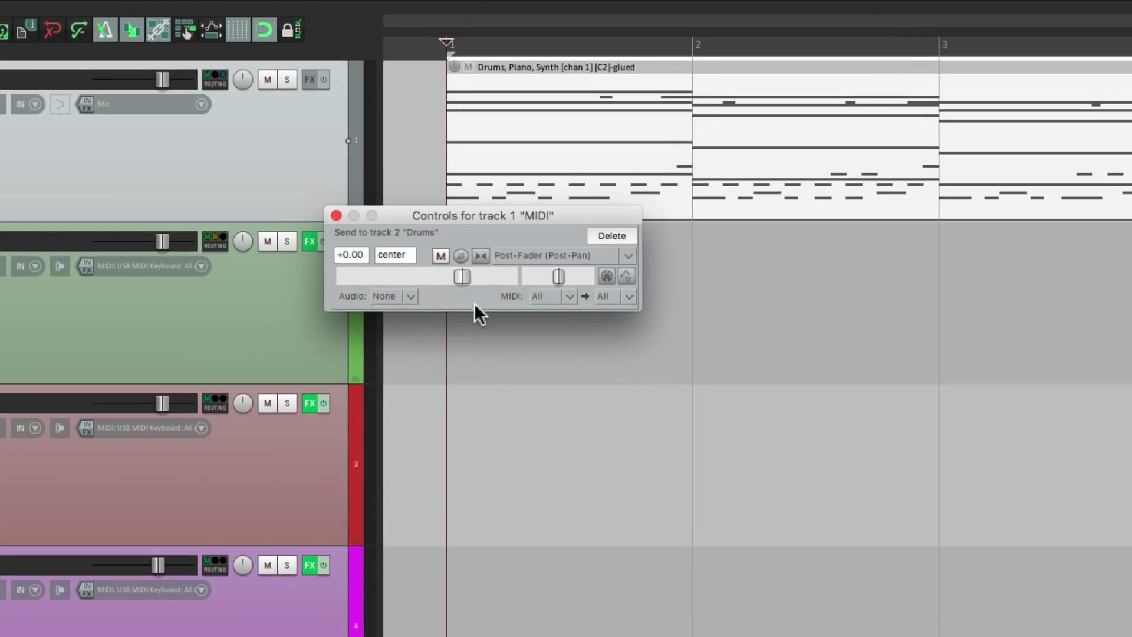
{"action": "left_click", "coordinate": [565, 293]}
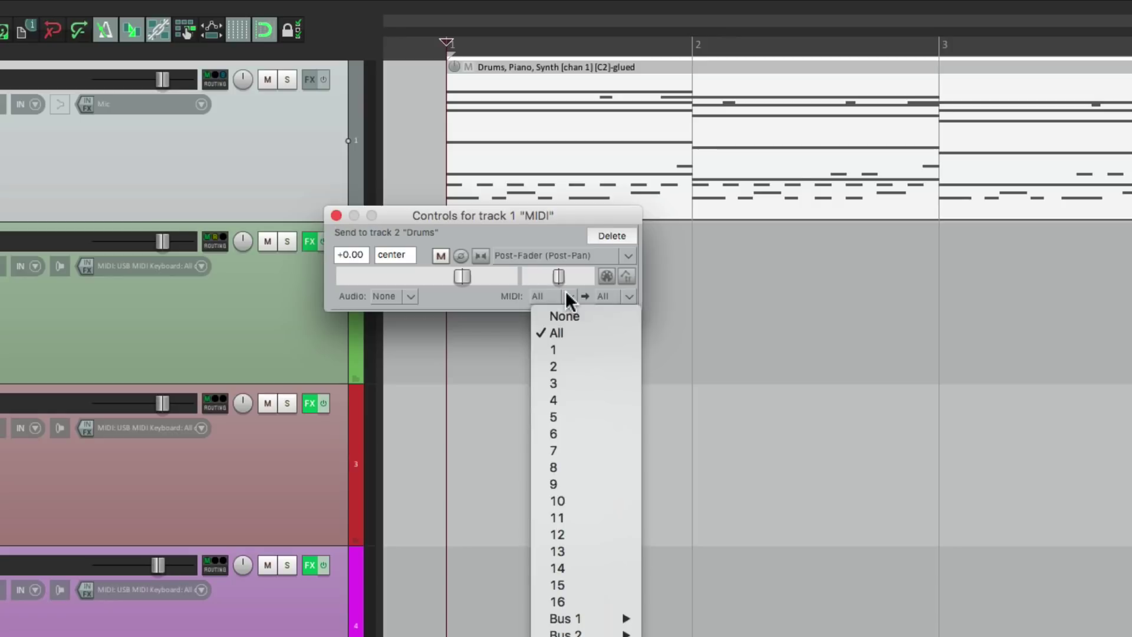
{"action": "left_click", "coordinate": [591, 349]}
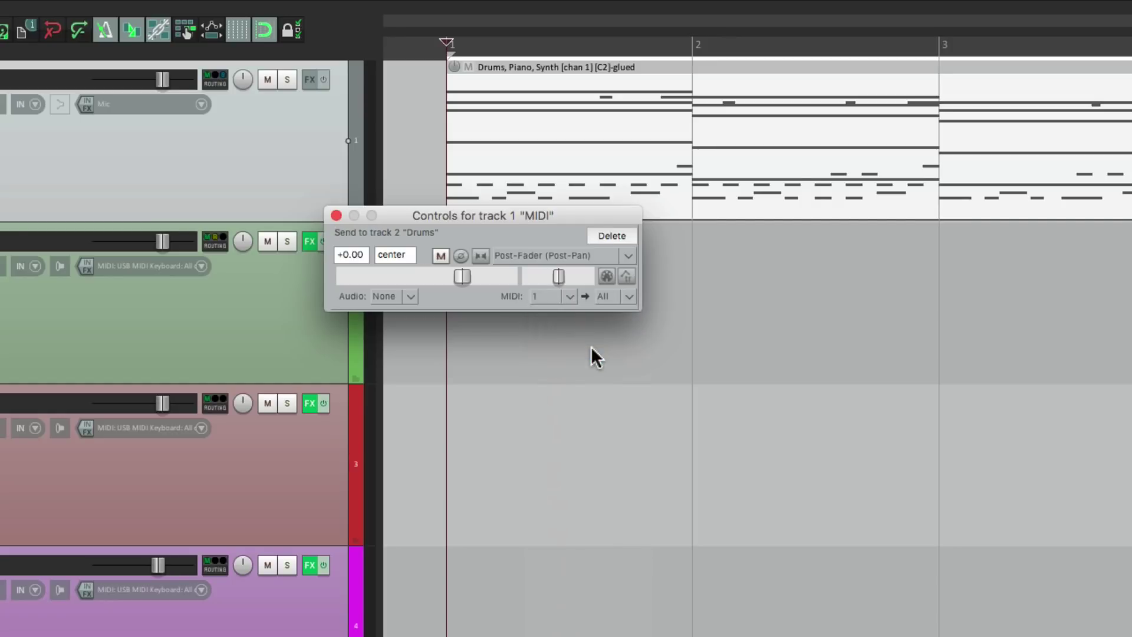
{"action": "left_click", "coordinate": [339, 214]}
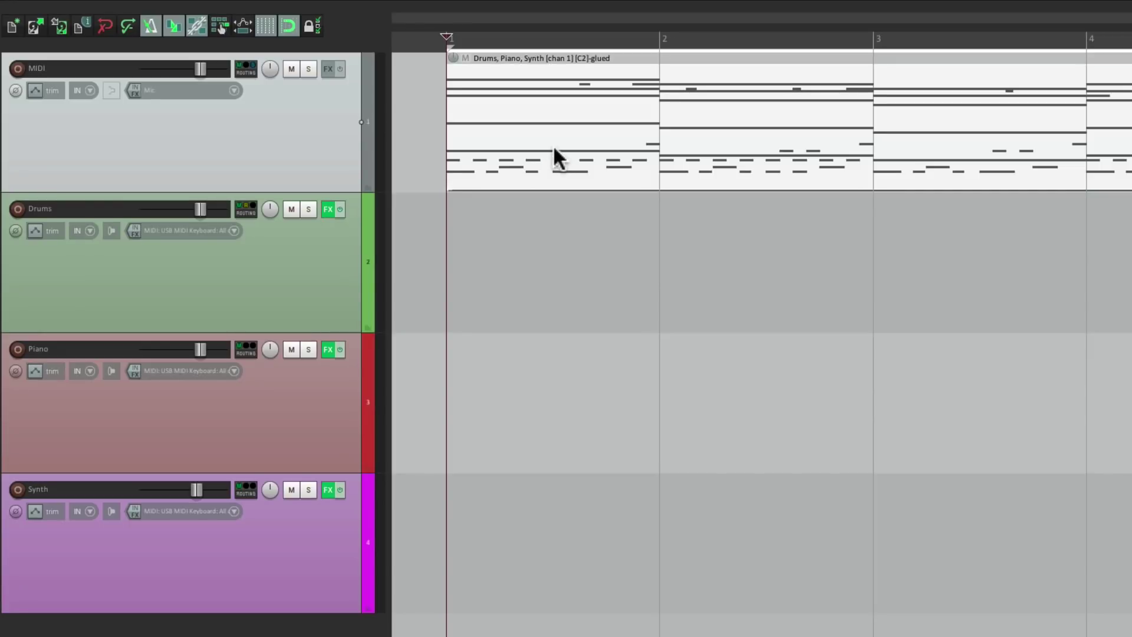
{"action": "key", "text": "space"}
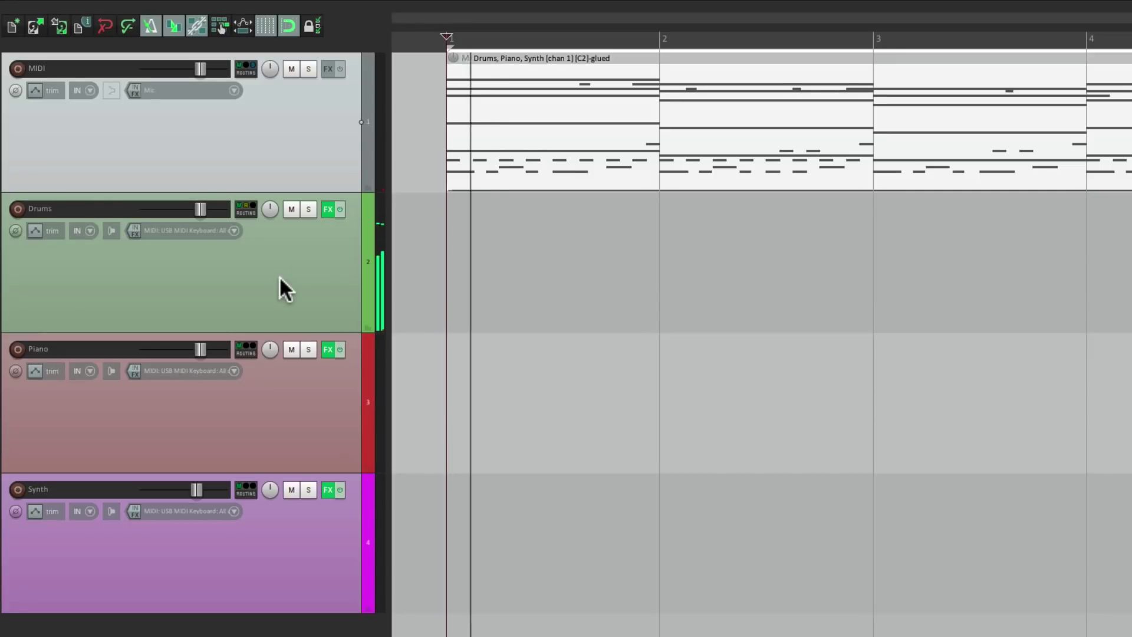
{"action": "key", "text": "space"}
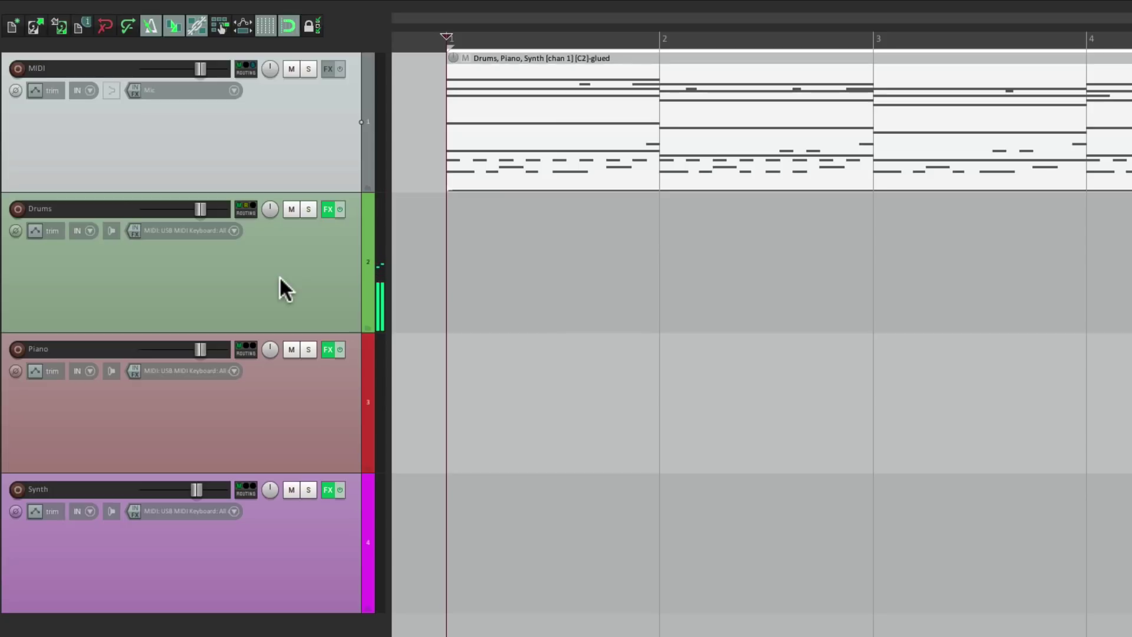
Add a MIDI-track send to Piano with audio set to None and only MIDI channel 2.
{"action": "left_click_drag", "start_coordinate": [245, 68], "coordinate": [330, 392]}
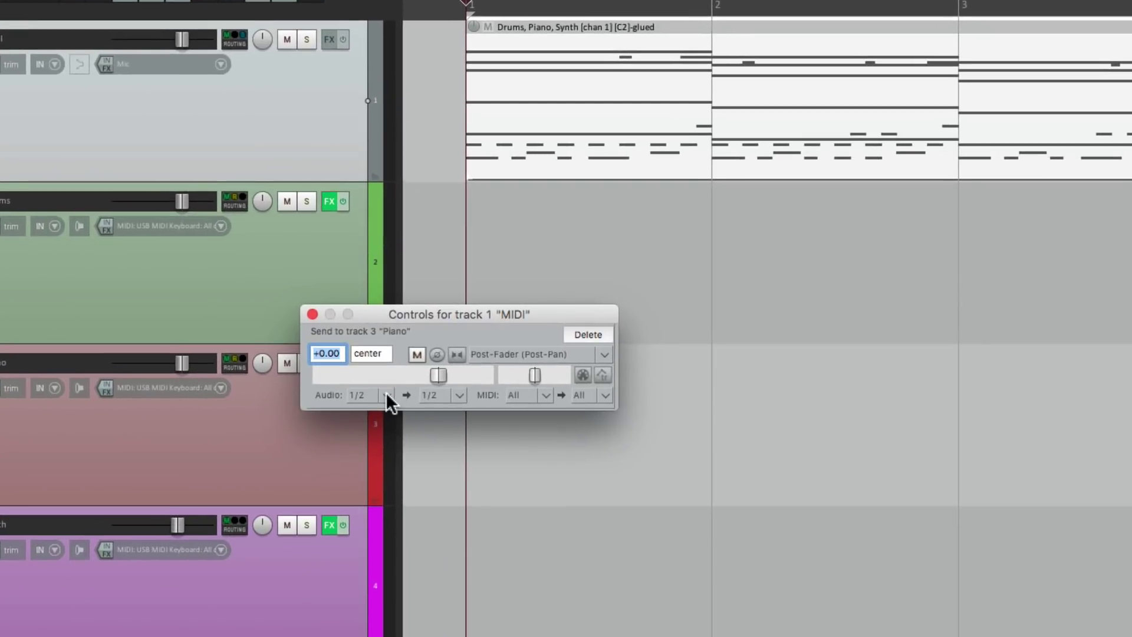
{"action": "left_click", "coordinate": [387, 394]}
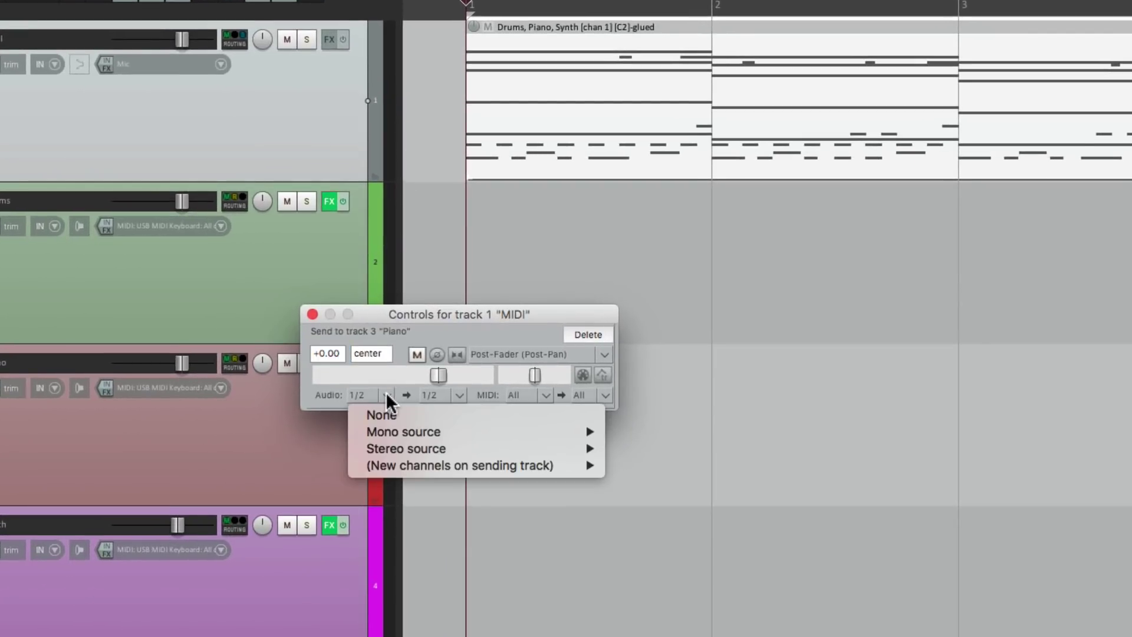
{"action": "left_click", "coordinate": [392, 409]}
{"action": "left_click", "coordinate": [544, 395]}
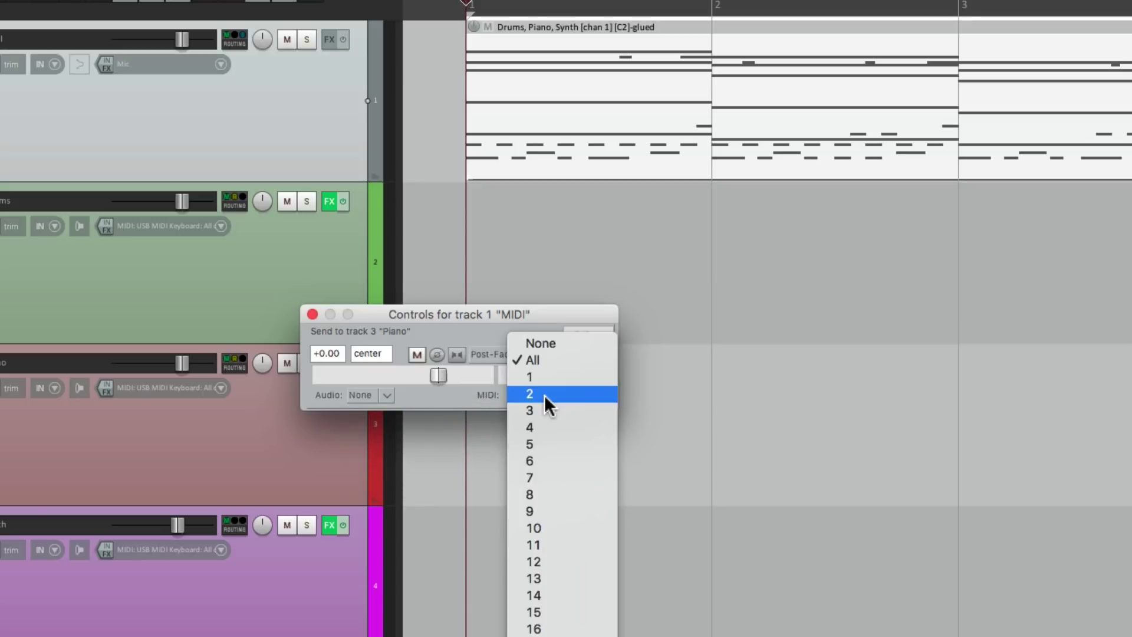
{"action": "left_click", "coordinate": [544, 395]}
{"action": "left_click", "coordinate": [313, 313]}
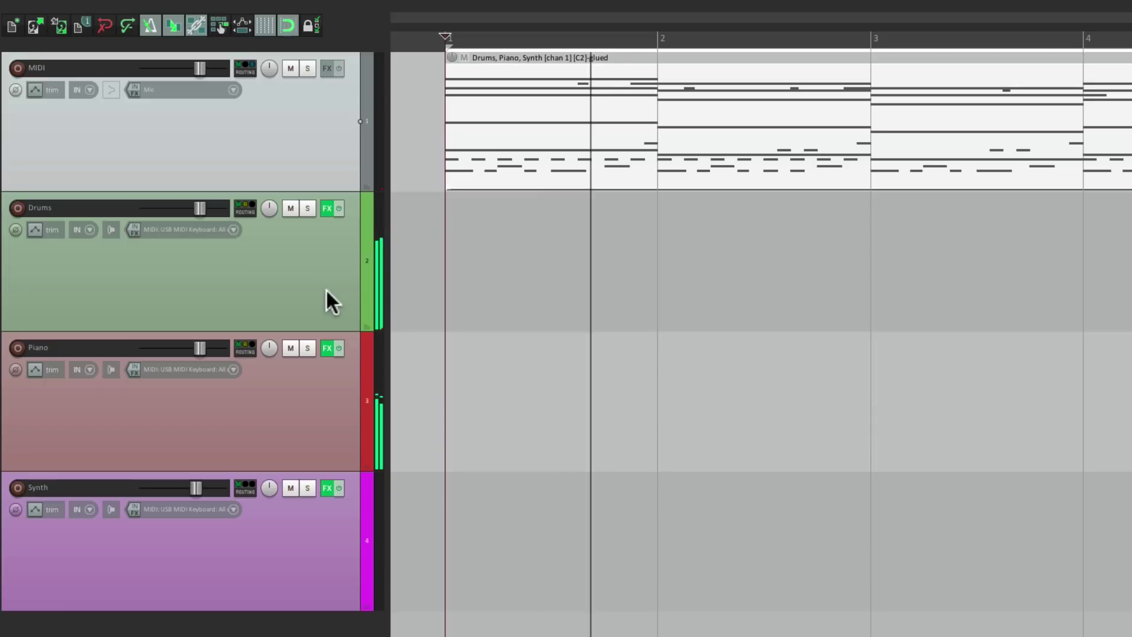
{"action": "key", "text": "space"}
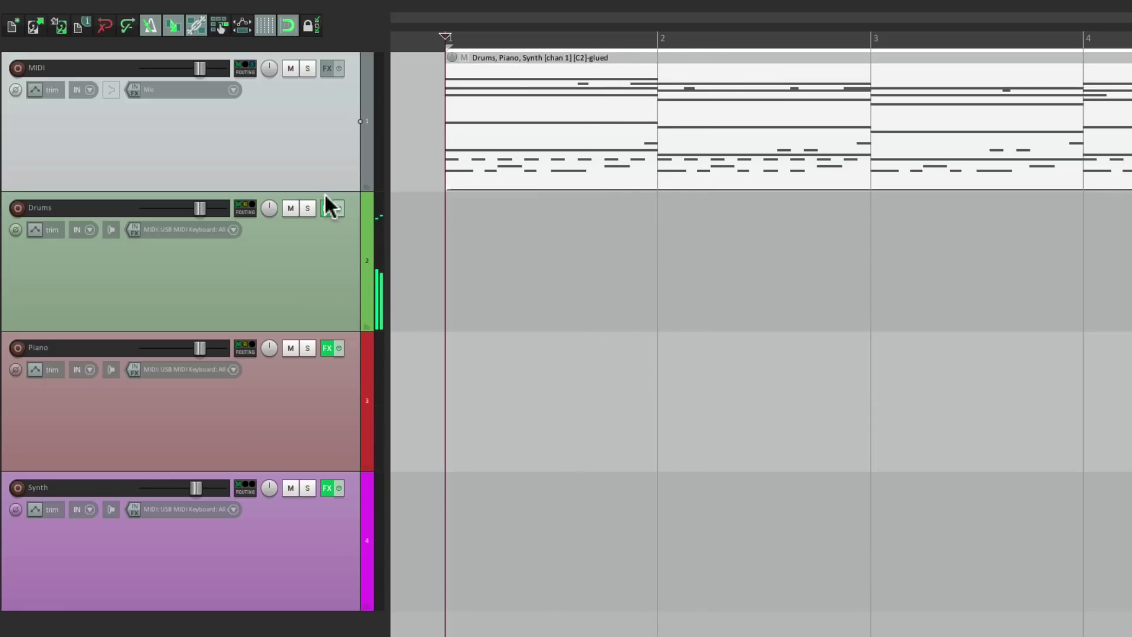
Add a MIDI-track send to Synth with audio set to None and only MIDI channel 3.
{"action": "left_click_drag", "start_coordinate": [245, 70], "coordinate": [274, 526]}
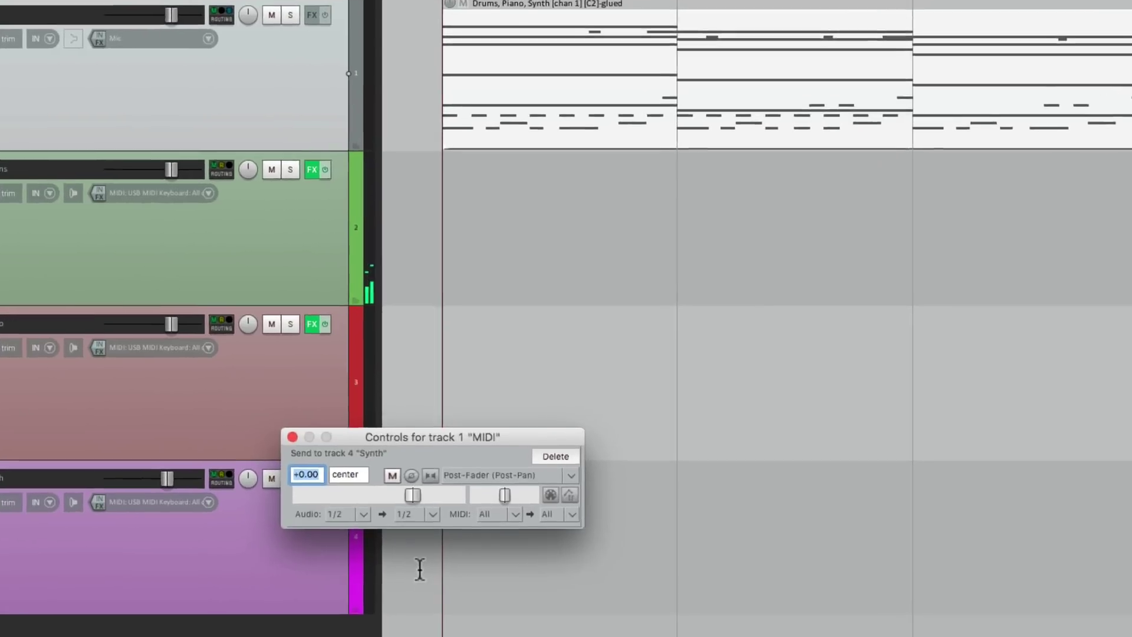
{"action": "left_click", "coordinate": [364, 513]}
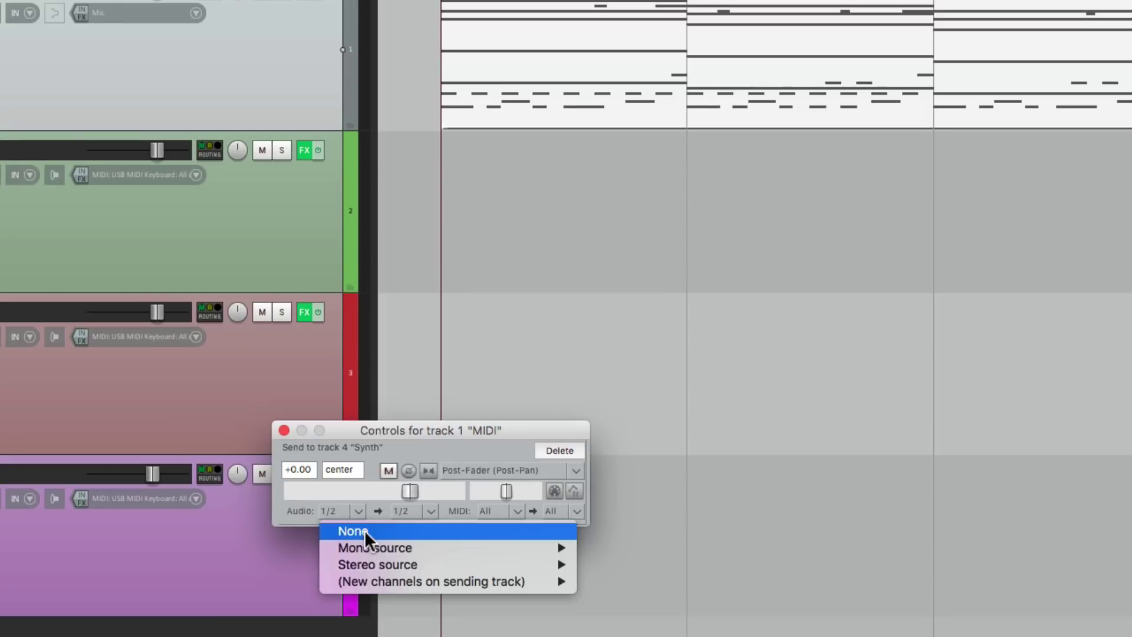
{"action": "left_click", "coordinate": [369, 532]}
{"action": "left_click", "coordinate": [523, 512]}
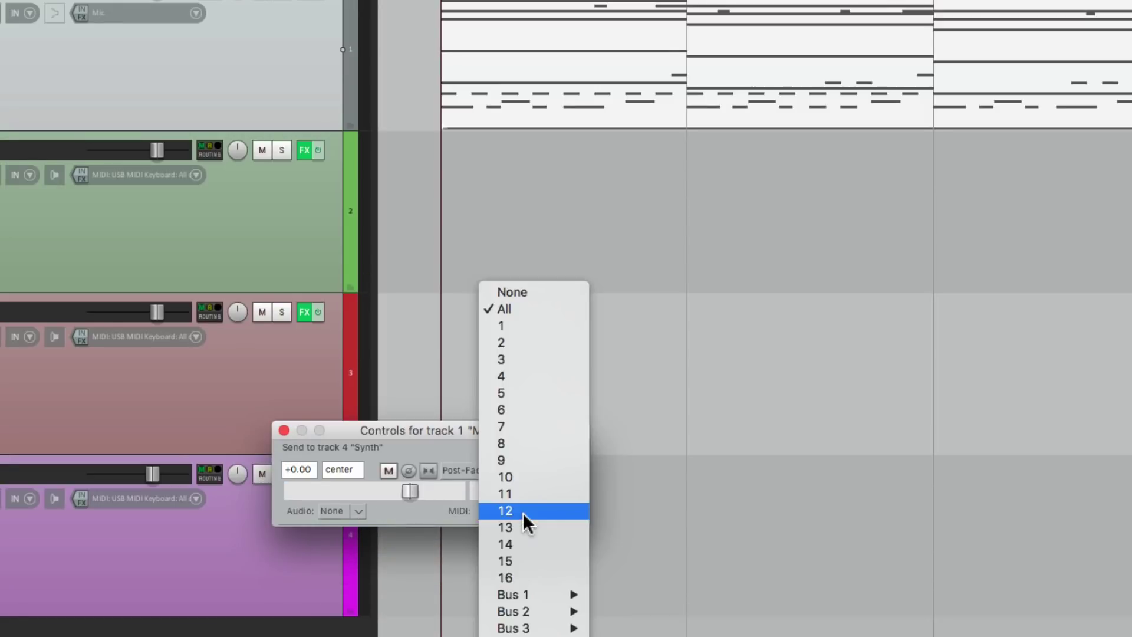
{"action": "left_click", "coordinate": [528, 357]}
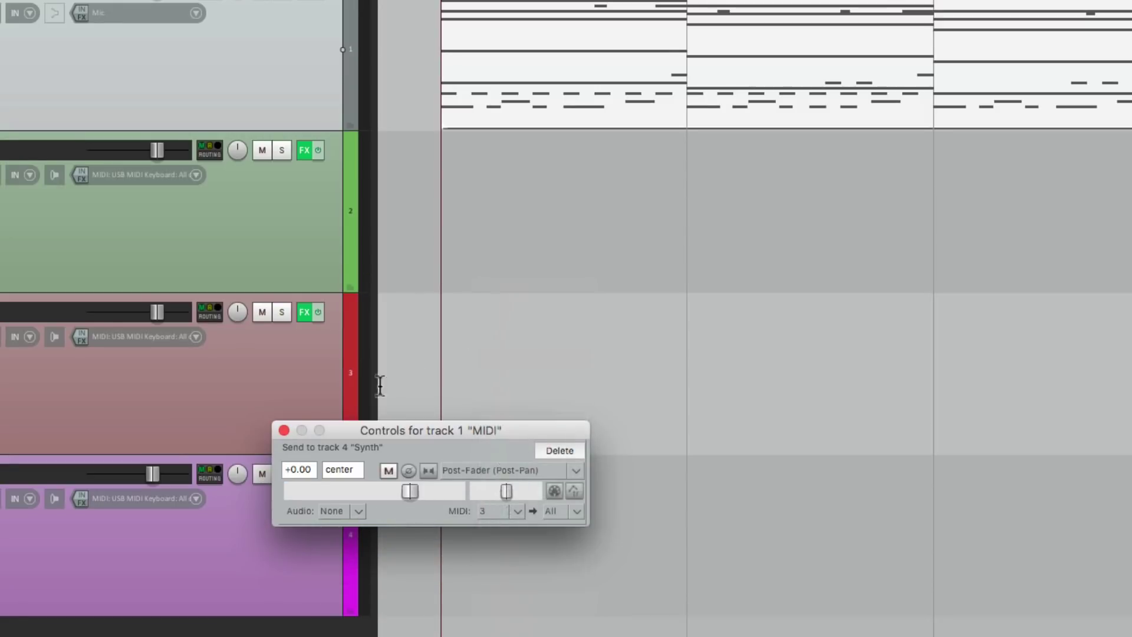
{"action": "left_click", "coordinate": [284, 429]}
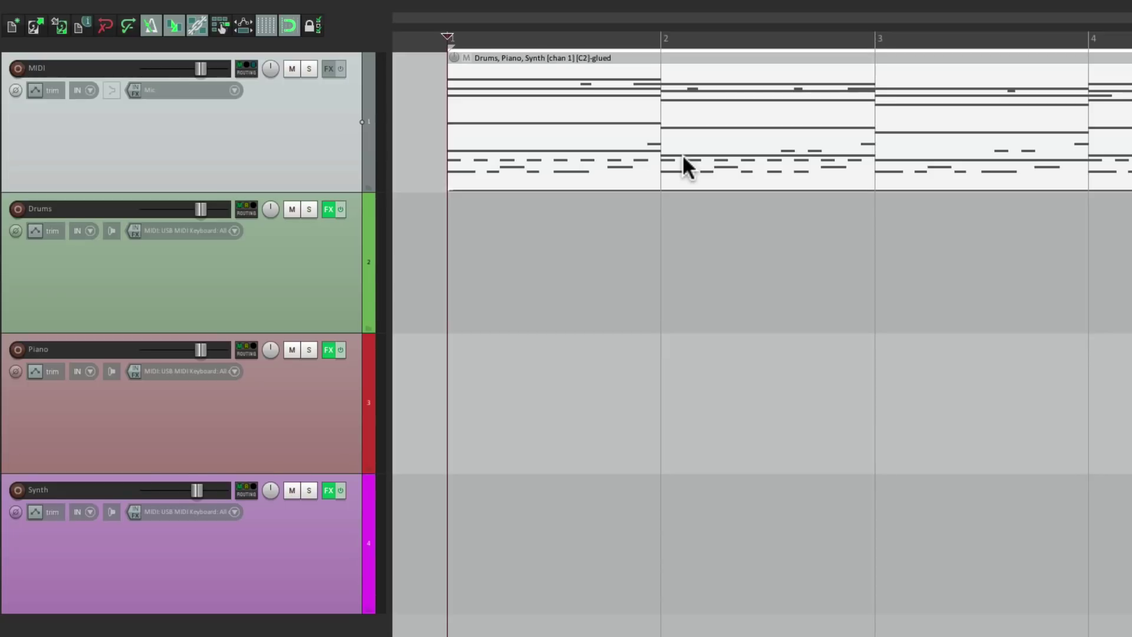
Open the glued Drums, Piano, Synth item on the MIDI track in the MIDI editor.
{"action": "double_click", "coordinate": [646, 137]}
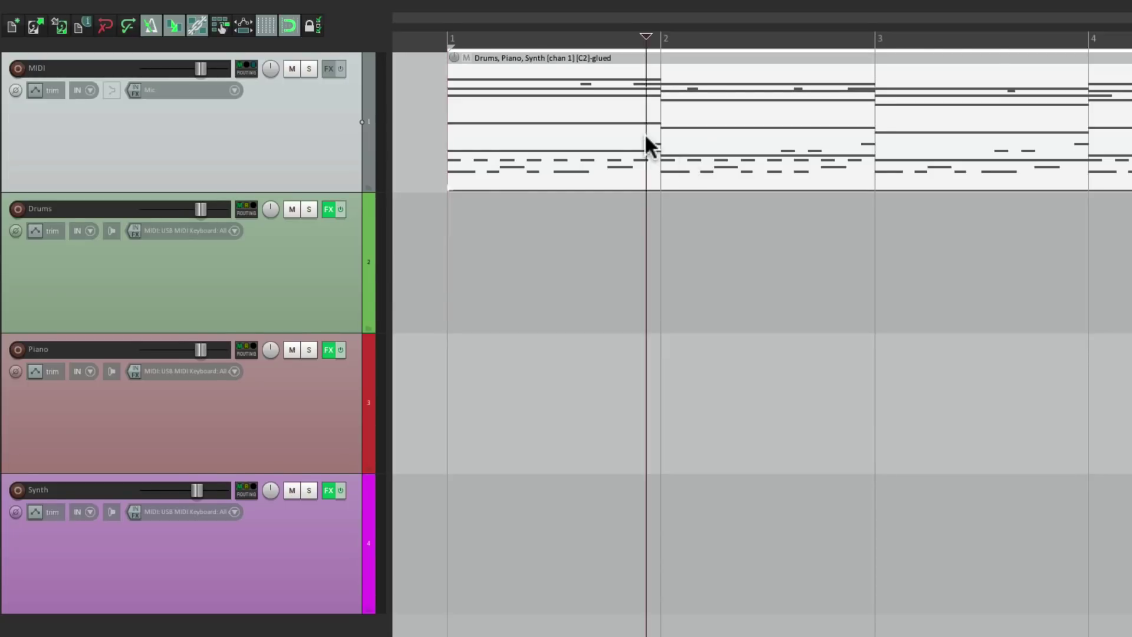